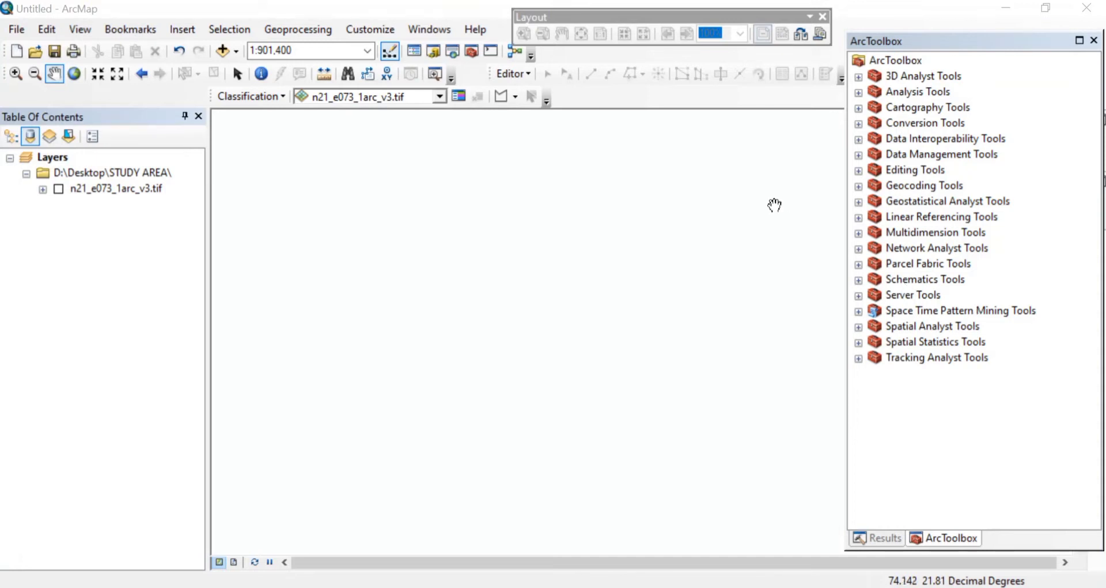
- Show the n21_e073_1arc_v3.tif layer and set it as the input surface raster of the Fill hydrology tool
{"action": "left_click", "coordinate": [58, 189]}
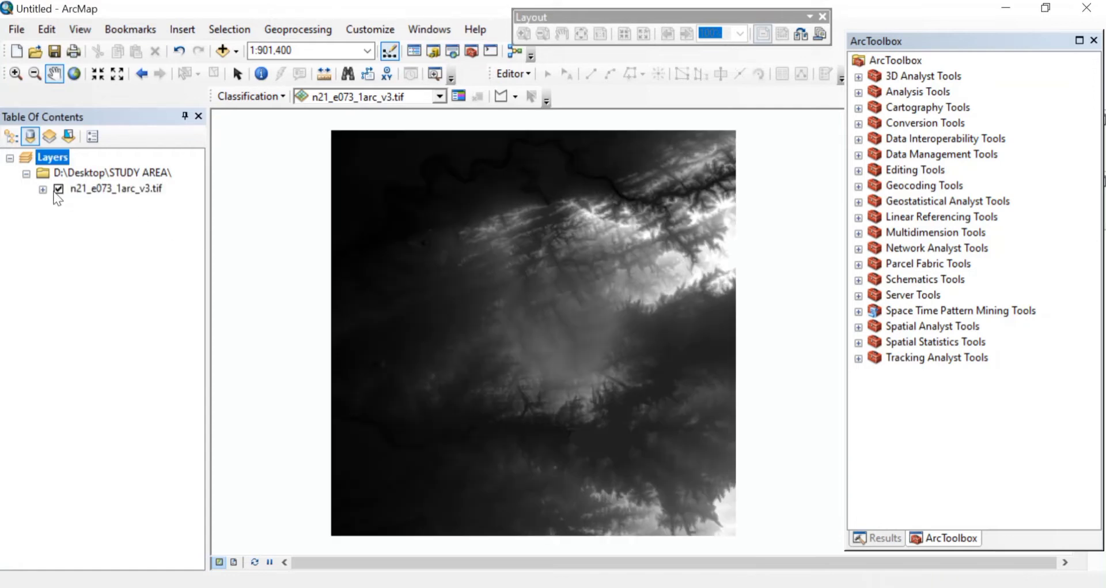
{"action": "mouse_move", "coordinate": [523, 267]}
{"action": "left_mouse_down"}
{"action": "mouse_move", "coordinate": [507, 296]}
{"action": "mouse_move", "coordinate": [523, 267]}
{"action": "left_mouse_up"}
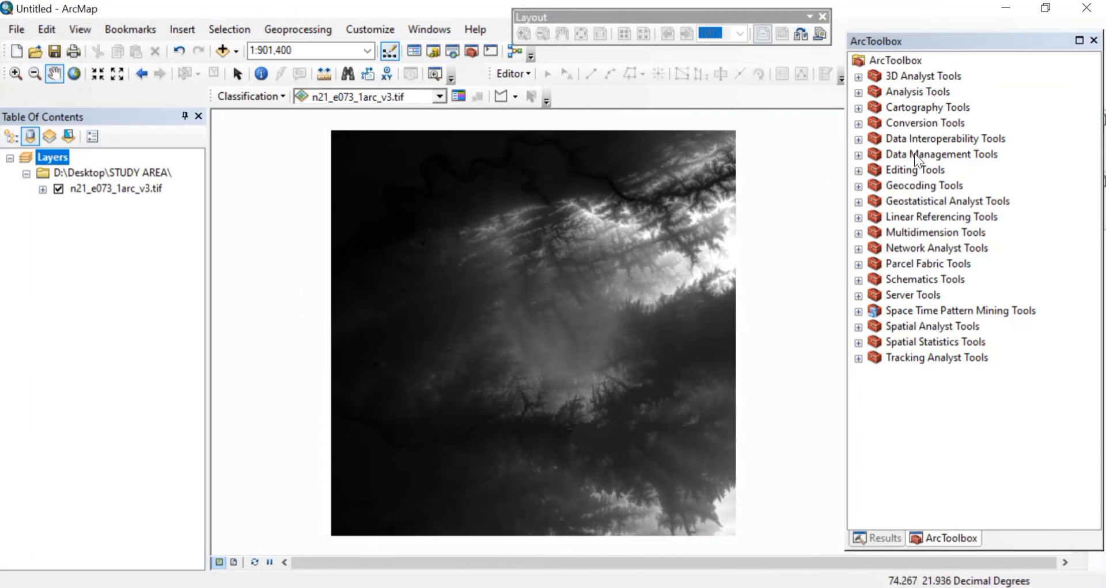
{"action": "left_click", "coordinate": [859, 326]}
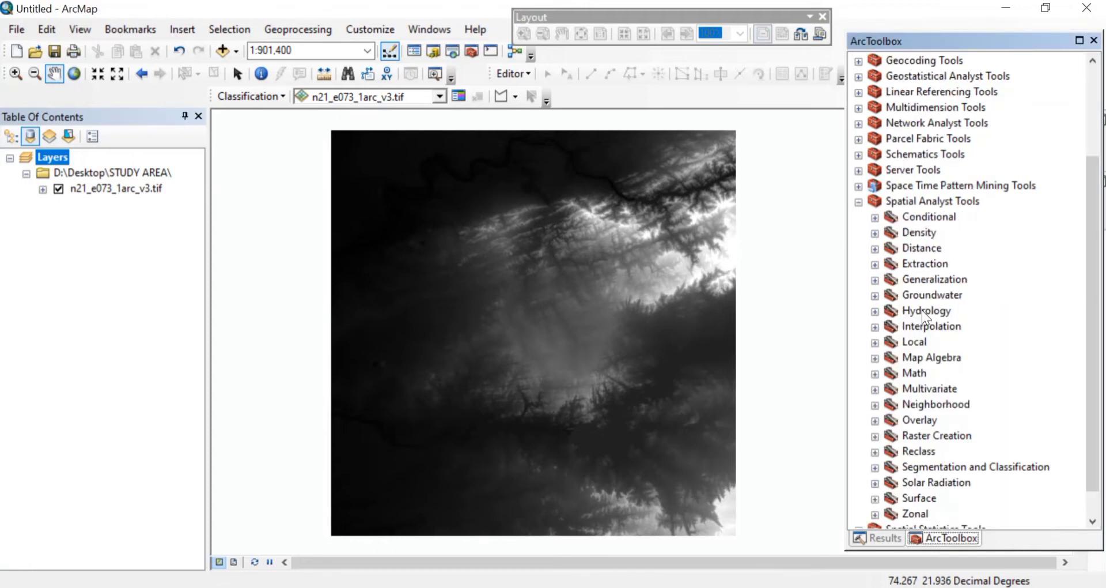
{"action": "left_click", "coordinate": [875, 311]}
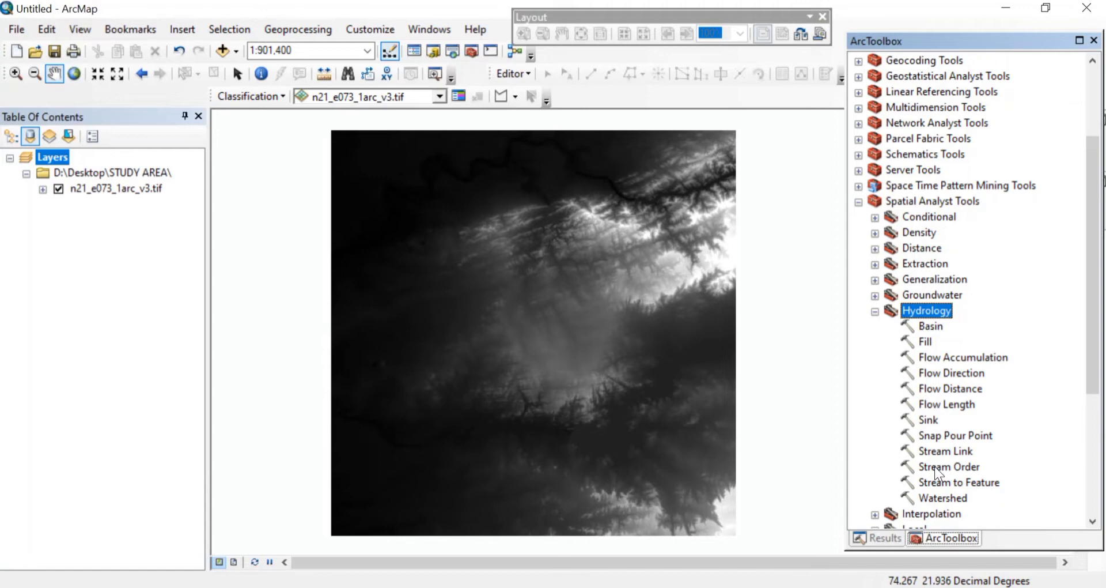
{"action": "left_click", "coordinate": [925, 342]}
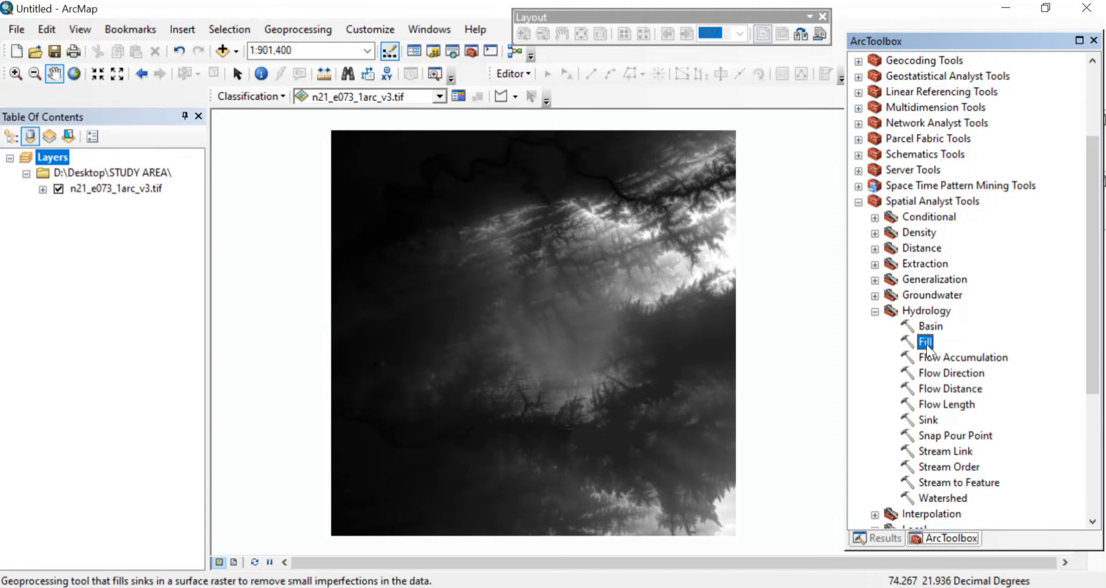
{"action": "double_click", "coordinate": [926, 342]}
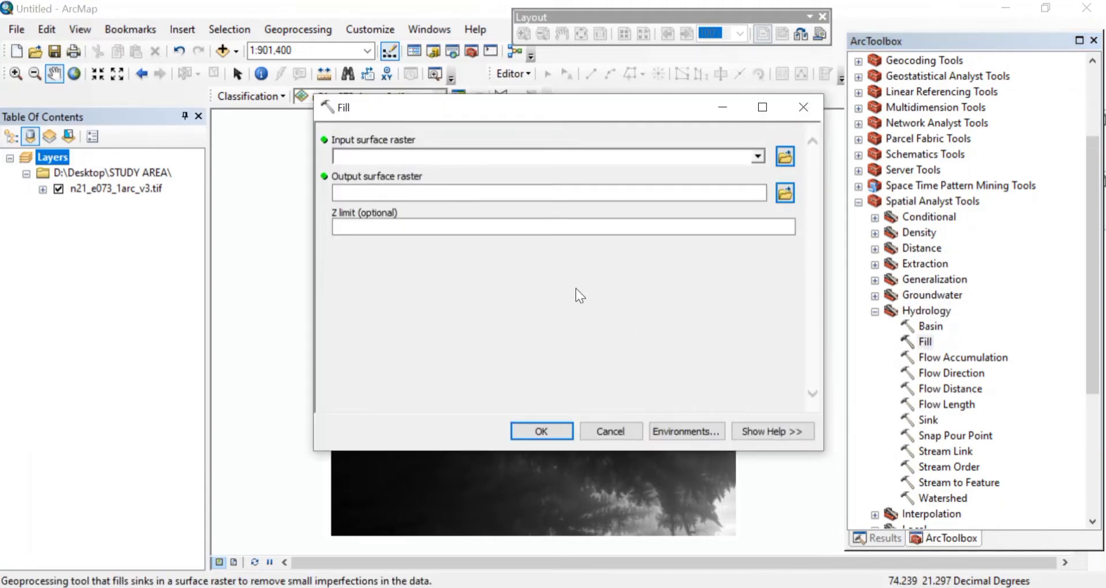
{"action": "left_click", "coordinate": [758, 155]}
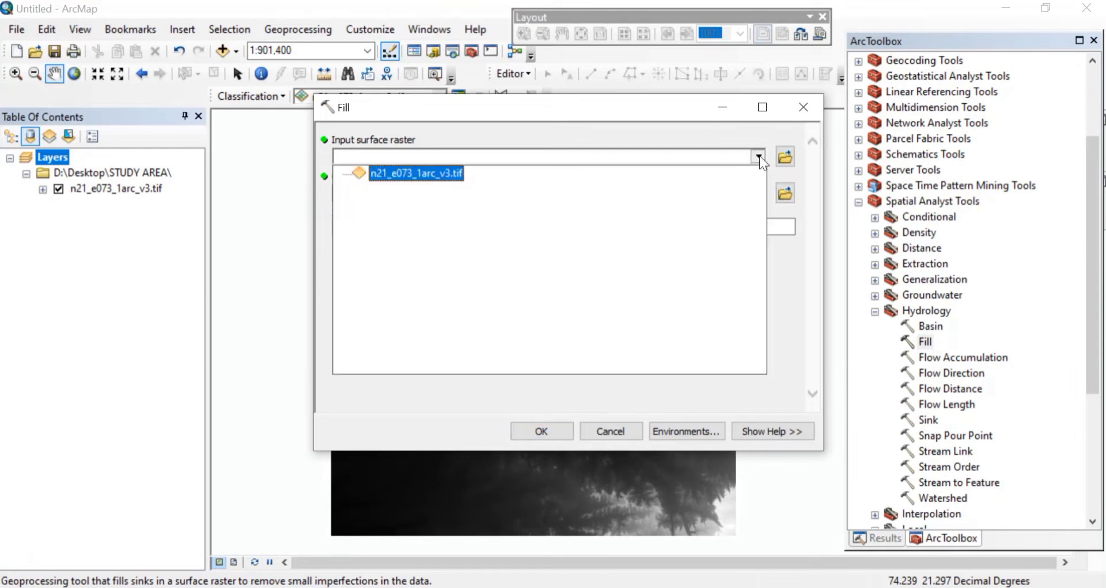
{"action": "left_click", "coordinate": [399, 173]}
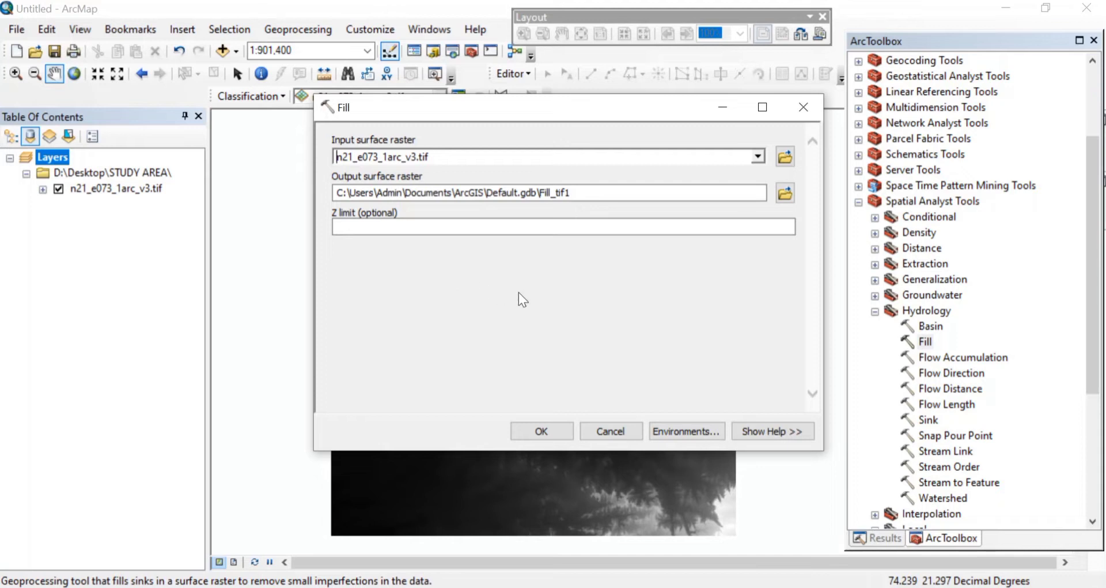
- Set the raster analysis cell size environment to Same as layer n21_e073_1arc_v3.tif and run the Fill tool
{"action": "left_click", "coordinate": [694, 431]}
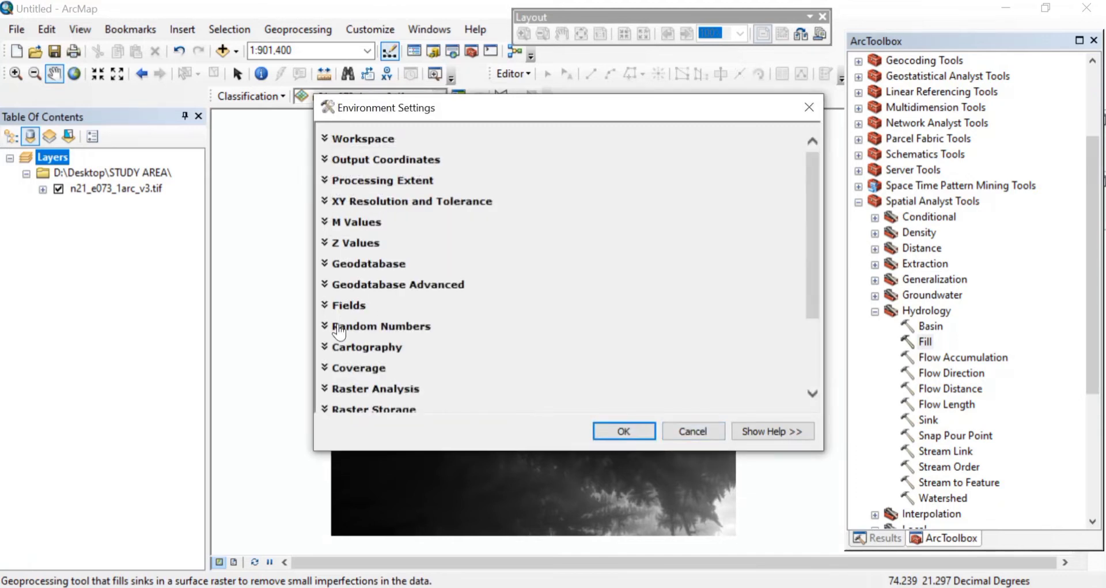
{"action": "left_click", "coordinate": [325, 389]}
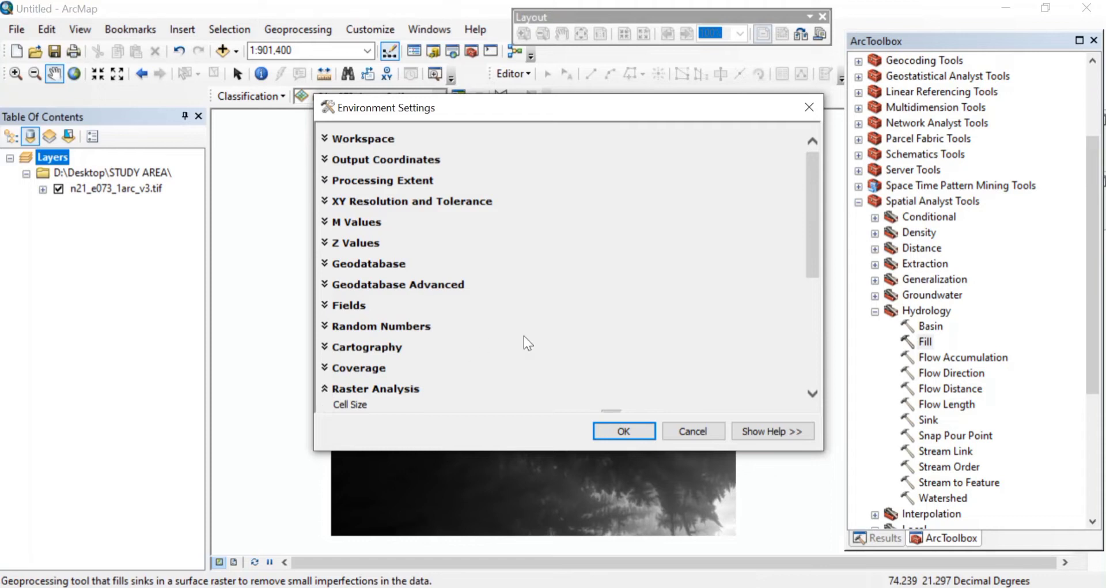
{"action": "scroll", "coordinate": [524, 337], "scroll_direction": "down", "scroll_amount": 3}
{"action": "left_click", "coordinate": [587, 286]}
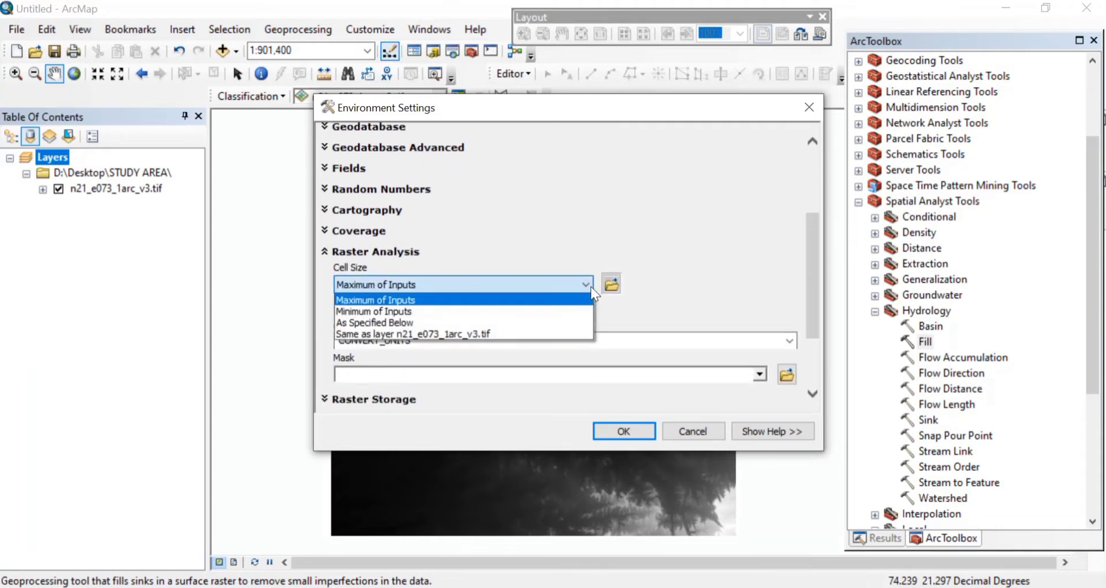
{"action": "left_click", "coordinate": [552, 333]}
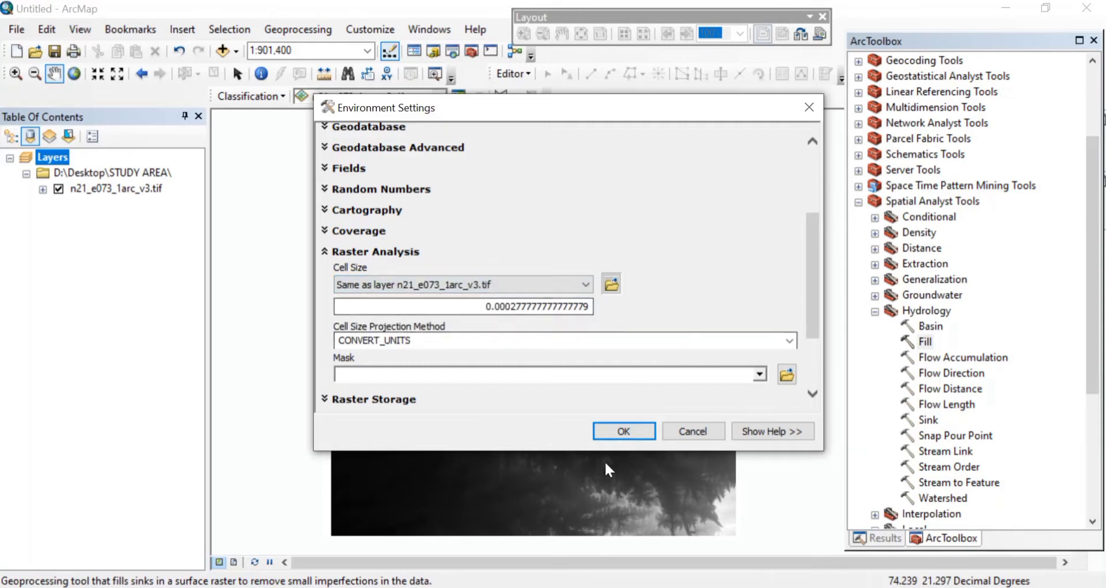
{"action": "left_click", "coordinate": [623, 432]}
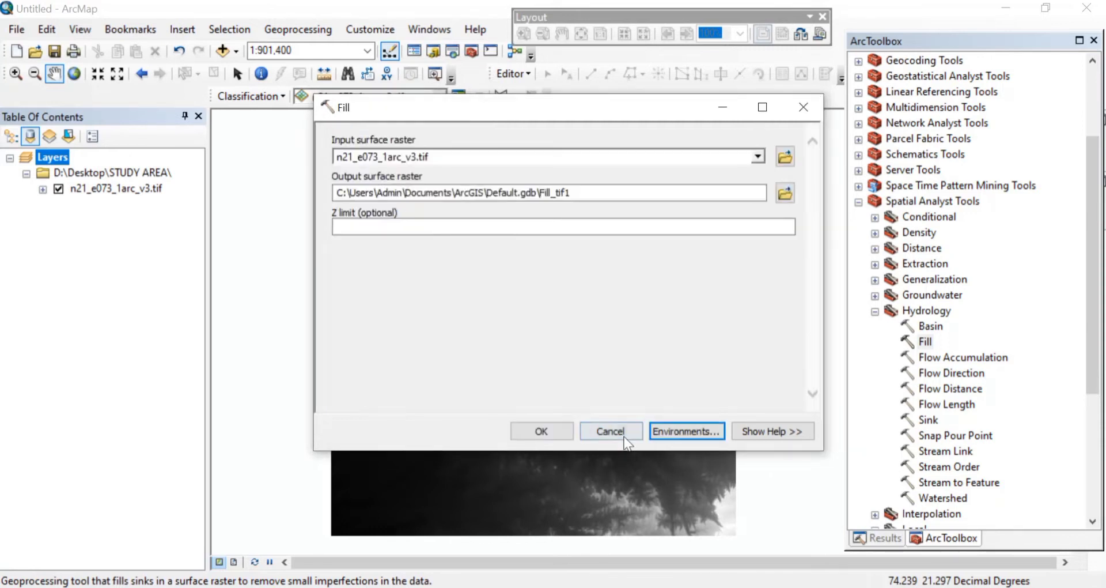
{"action": "left_click", "coordinate": [540, 432]}
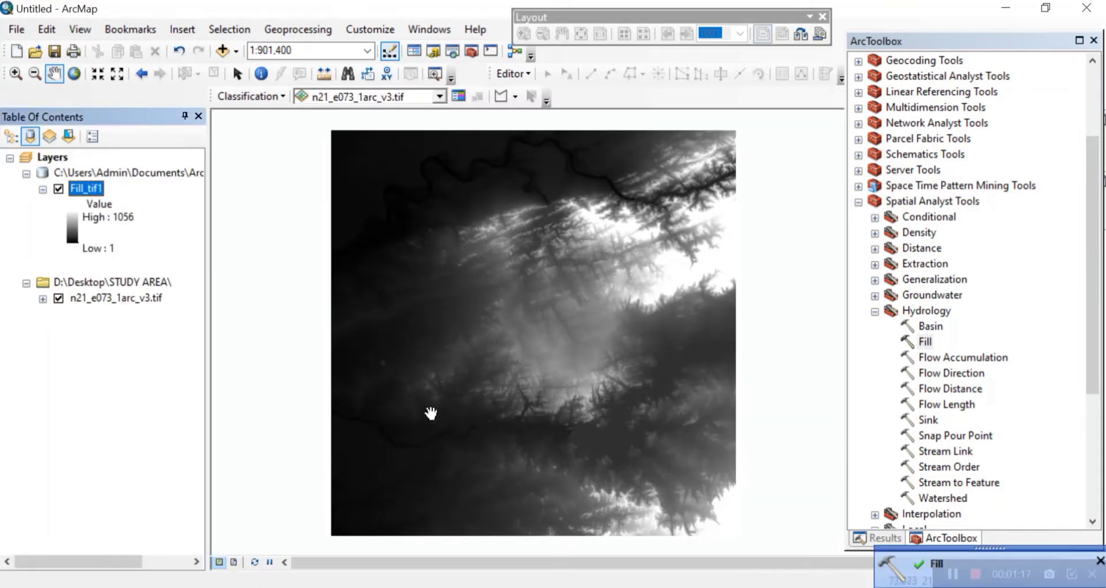
- Hide the n21_e073_1arc_v3.tif layer and run Flow Direction on Fill_tif1 with the D8 type
{"action": "left_click", "coordinate": [59, 298]}
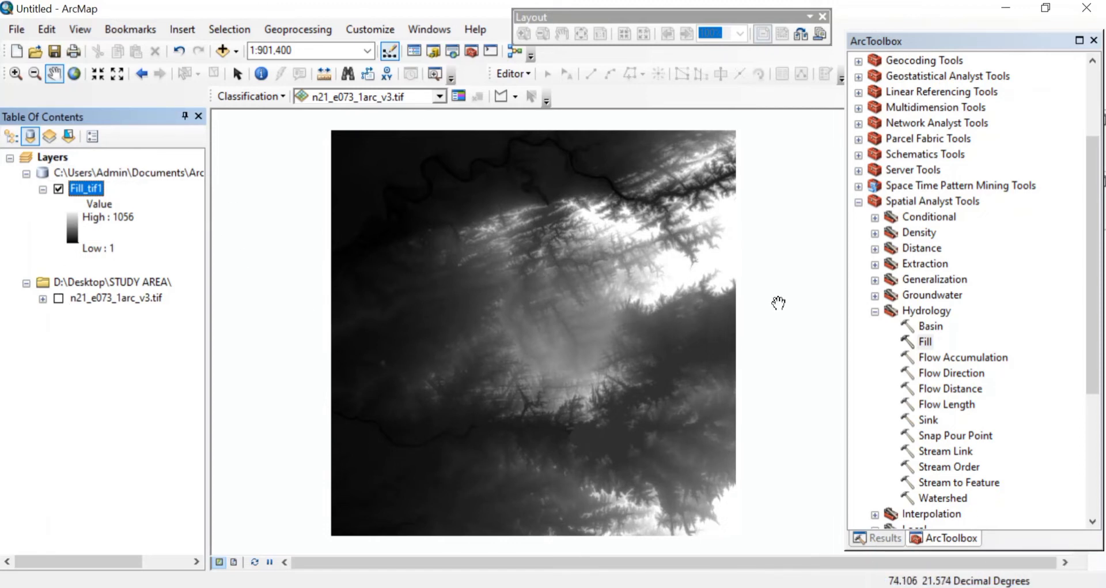
{"action": "double_click", "coordinate": [952, 374]}
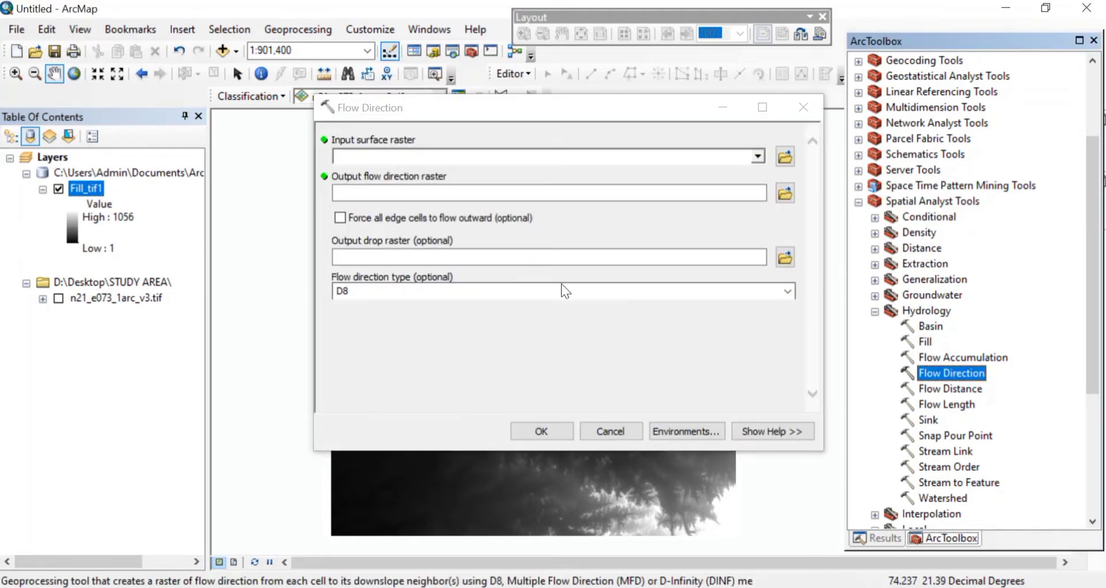
{"action": "left_click", "coordinate": [756, 159]}
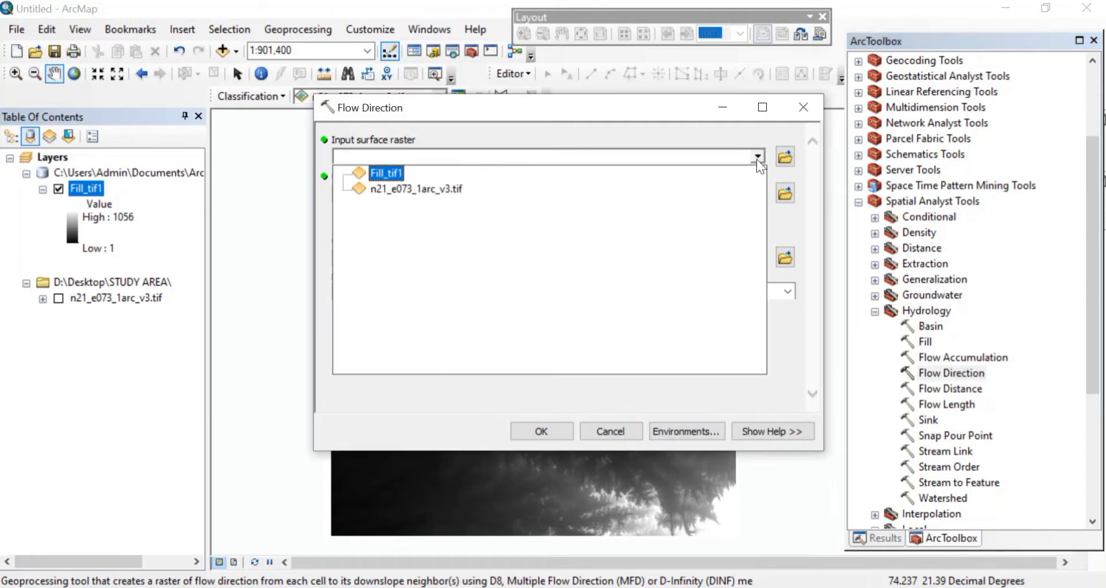
{"action": "left_click", "coordinate": [388, 174]}
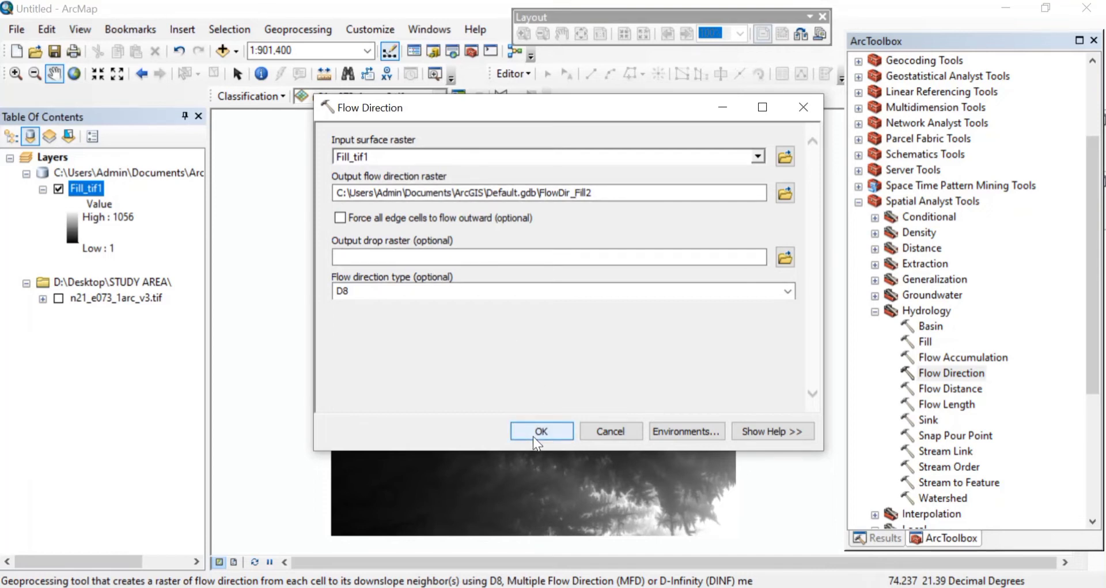
{"action": "left_click", "coordinate": [565, 195]}
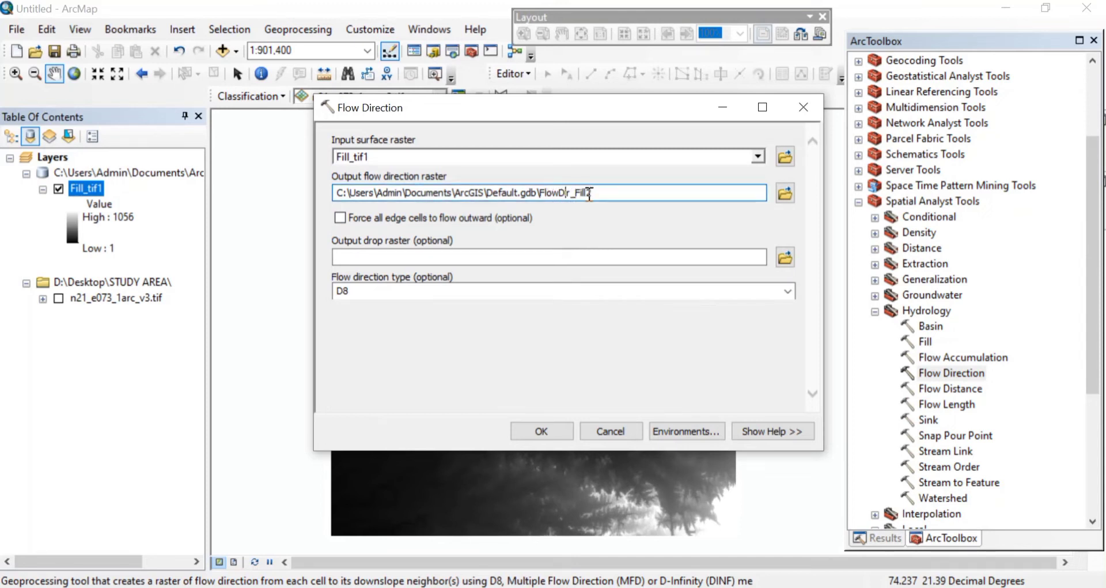
{"action": "left_click", "coordinate": [532, 433]}
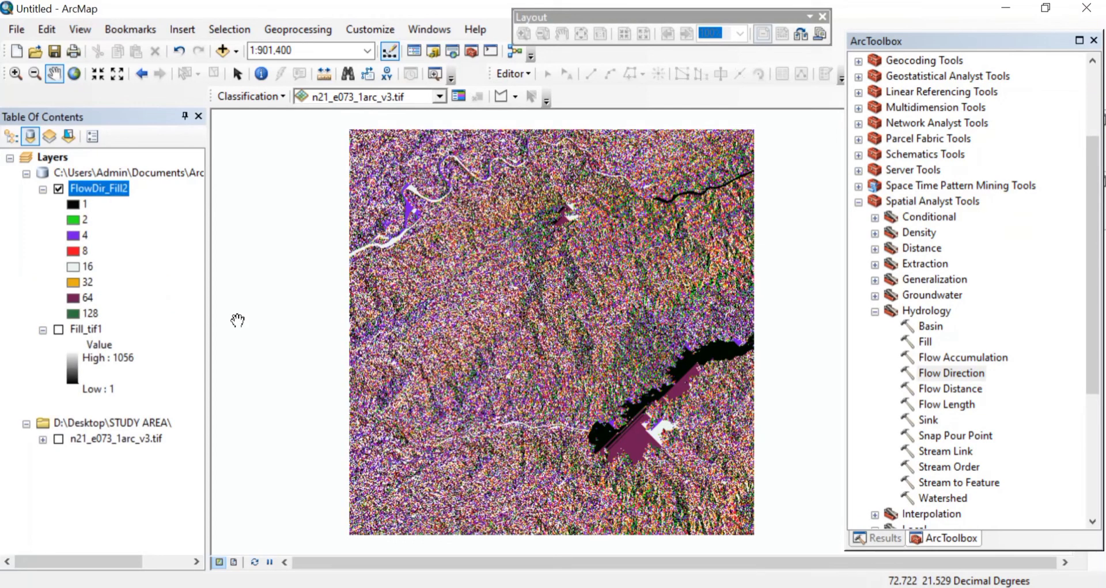
- Run Flow Accumulation on the FlowDir_Fill2 raster with FLOAT output and the D8 flow direction type
{"action": "double_click", "coordinate": [956, 357]}
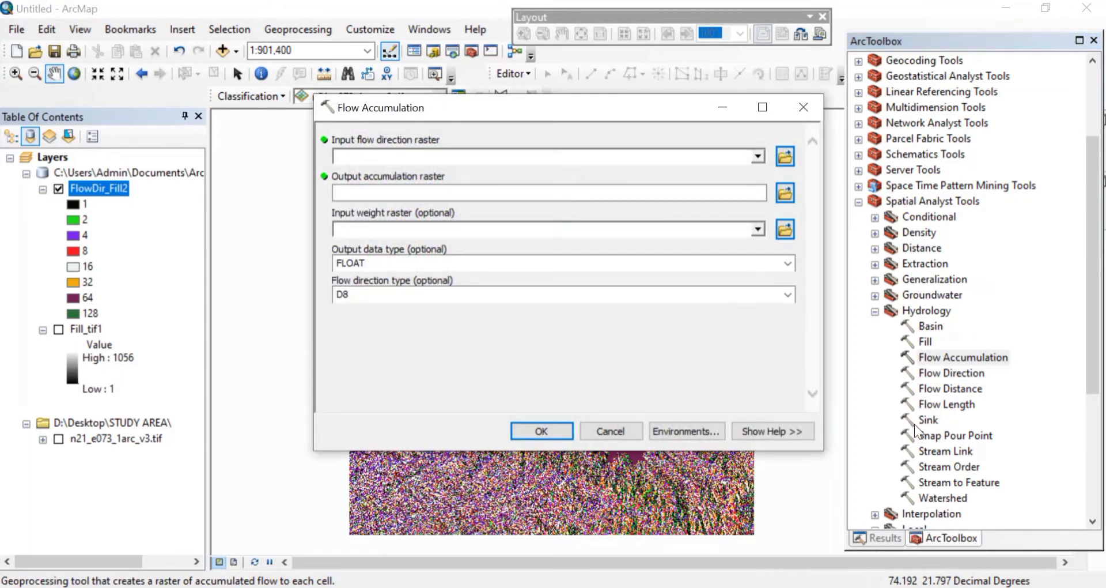
{"action": "left_click", "coordinate": [759, 160]}
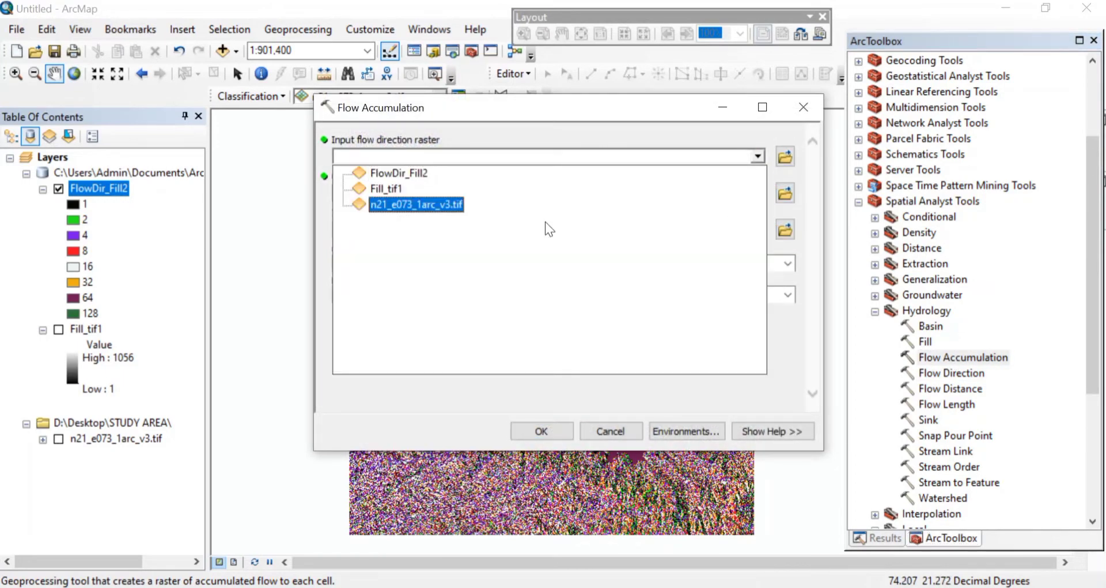
{"action": "left_click", "coordinate": [410, 175]}
{"action": "left_click", "coordinate": [113, 190]}
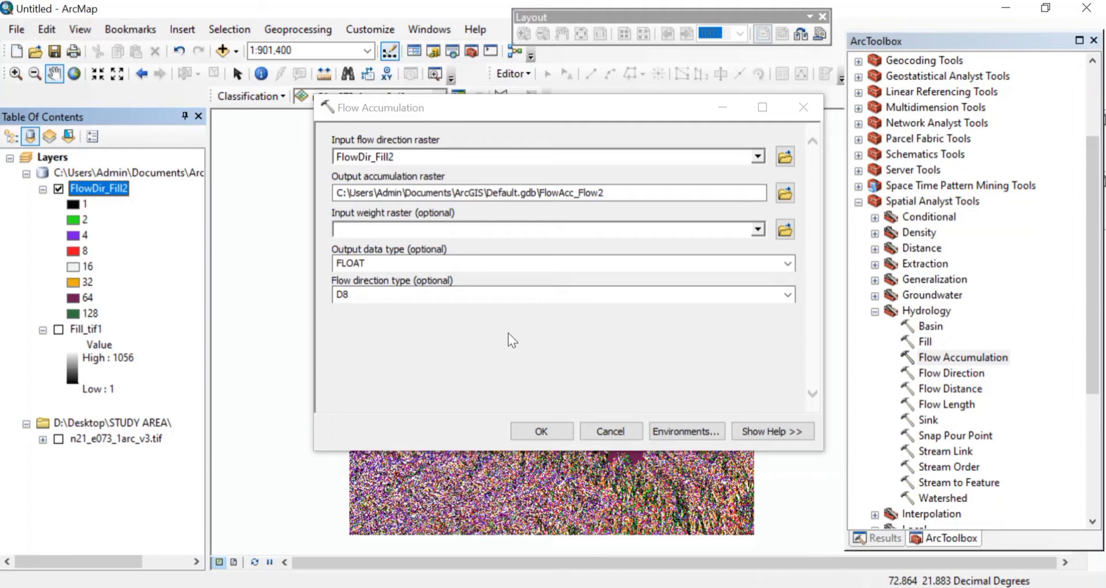
{"action": "left_click", "coordinate": [541, 430]}
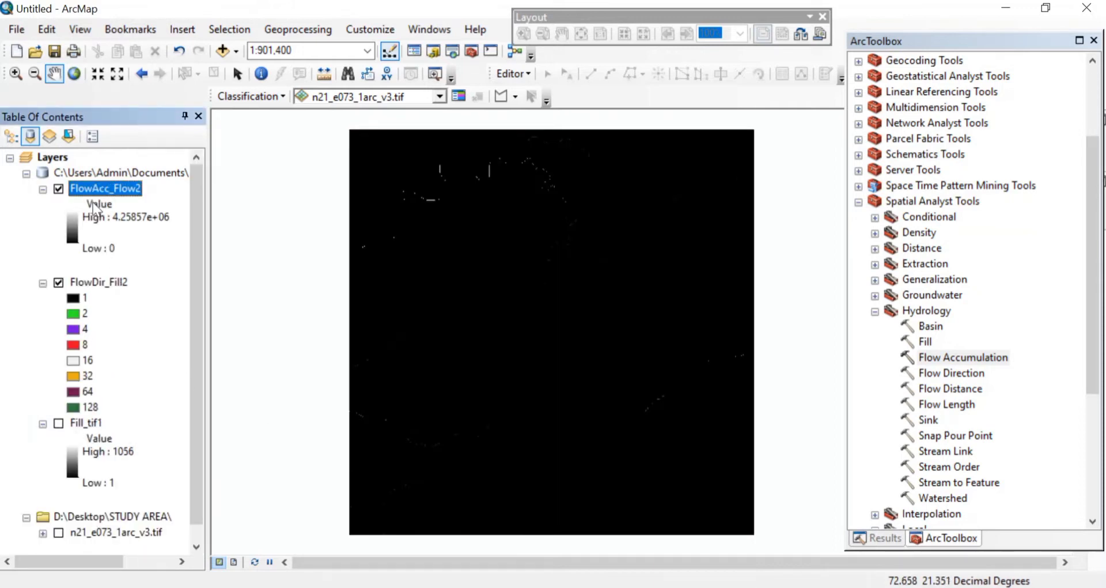
- Switch the FlowAcc_Flow2 layer's symbology to Classified with 2 classes
{"action": "right_click", "coordinate": [108, 191]}
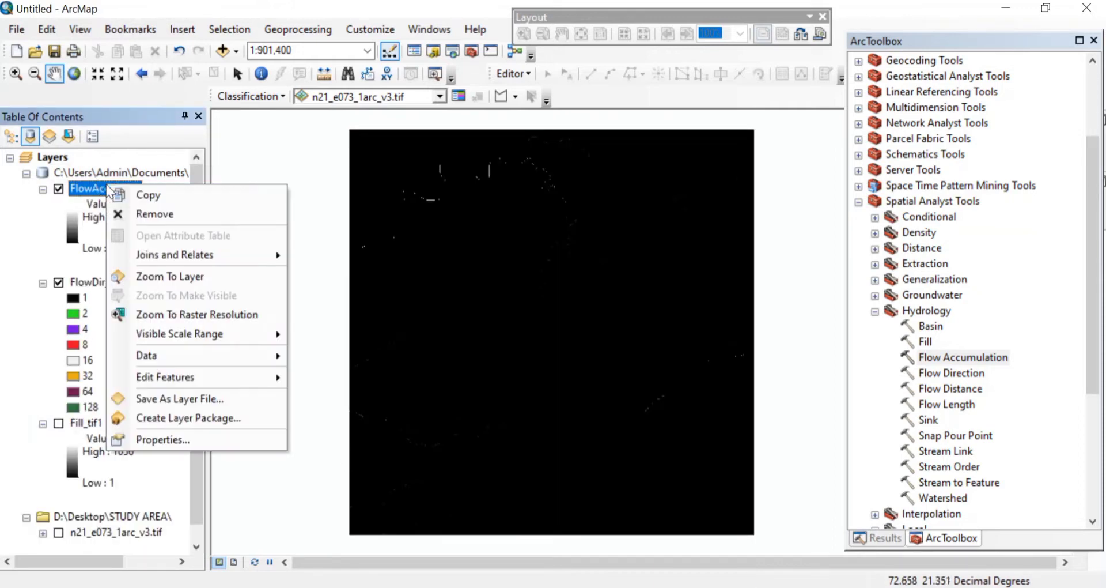
{"action": "left_click", "coordinate": [193, 441]}
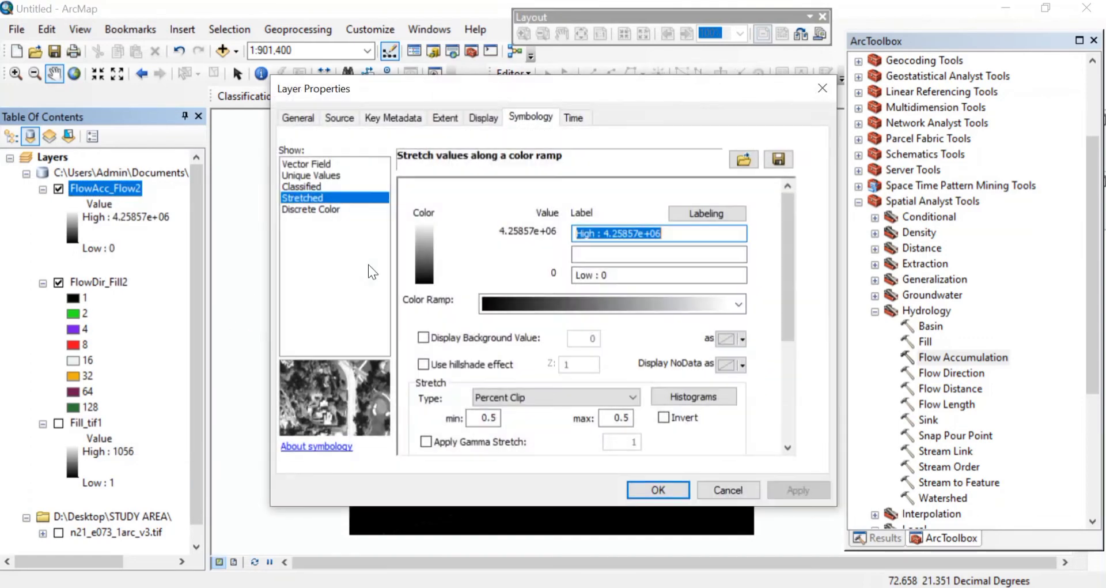
{"action": "left_click", "coordinate": [317, 186]}
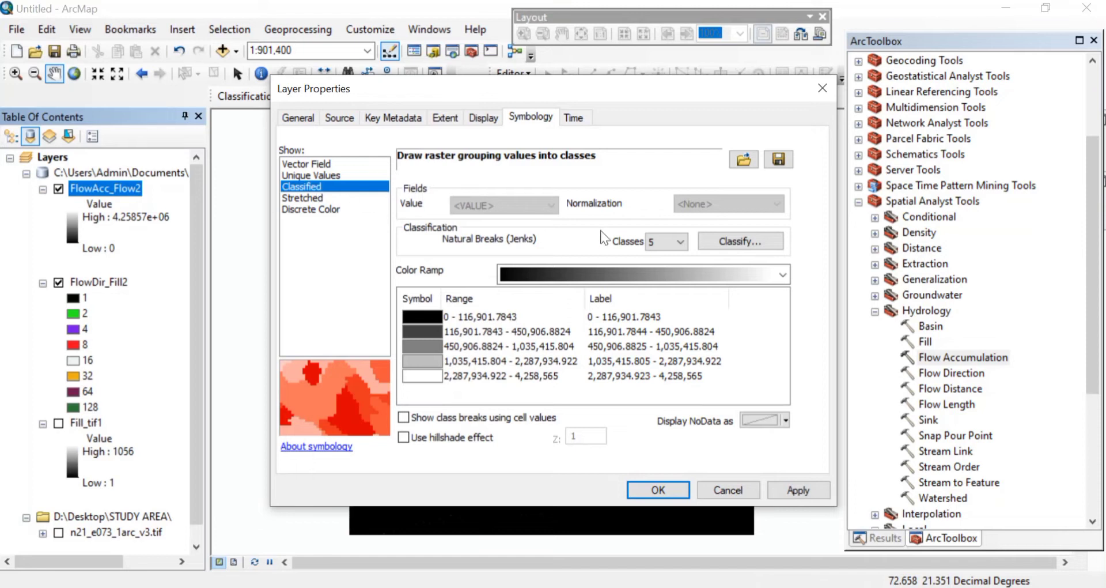
{"action": "left_click", "coordinate": [676, 238]}
{"action": "scroll", "coordinate": [669, 268], "scroll_direction": "up", "scroll_amount": 2}
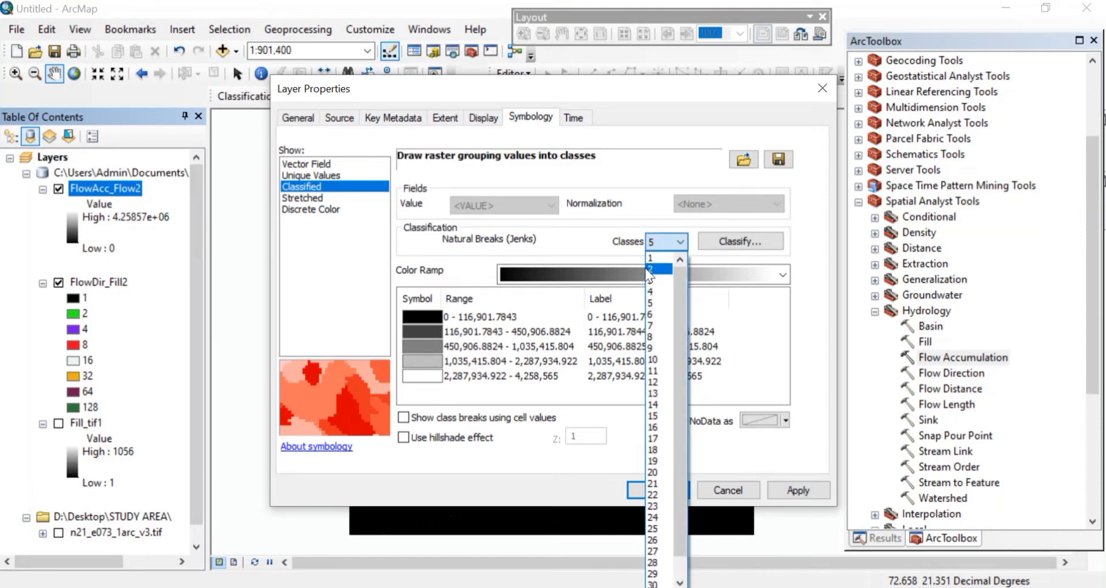
{"action": "left_click", "coordinate": [650, 270]}
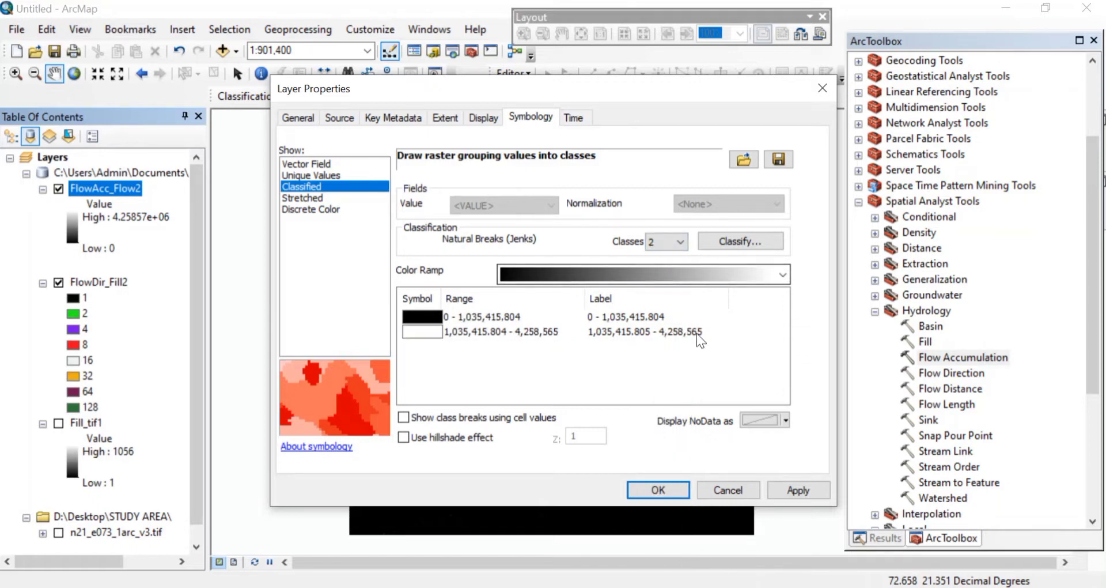
- Set the first class break value of FlowAcc_Flow2 to 5,000 and apply the classification to the map
{"action": "left_click", "coordinate": [734, 240]}
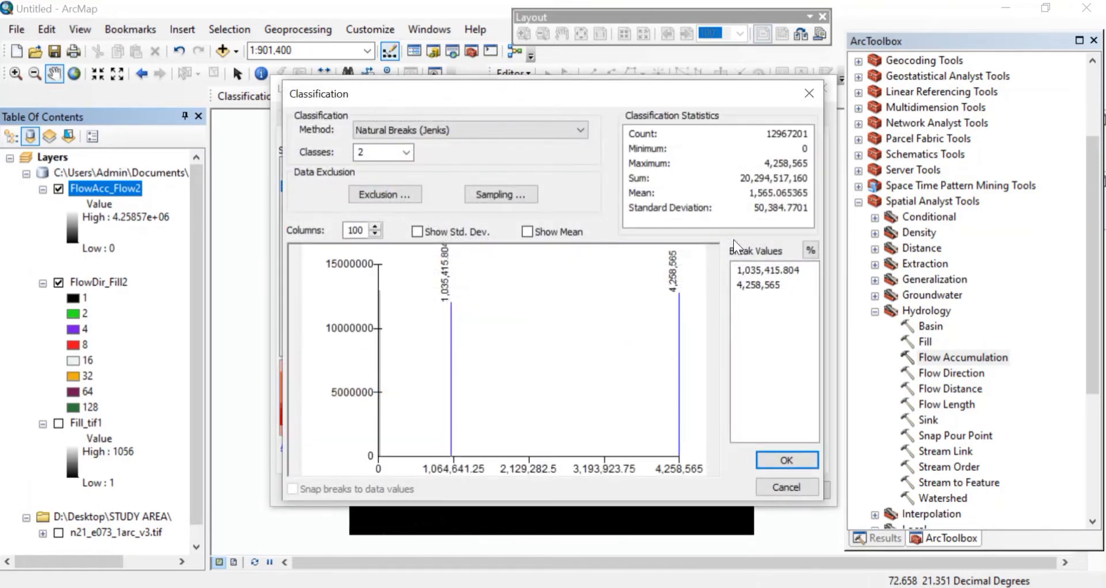
{"action": "left_click", "coordinate": [762, 272]}
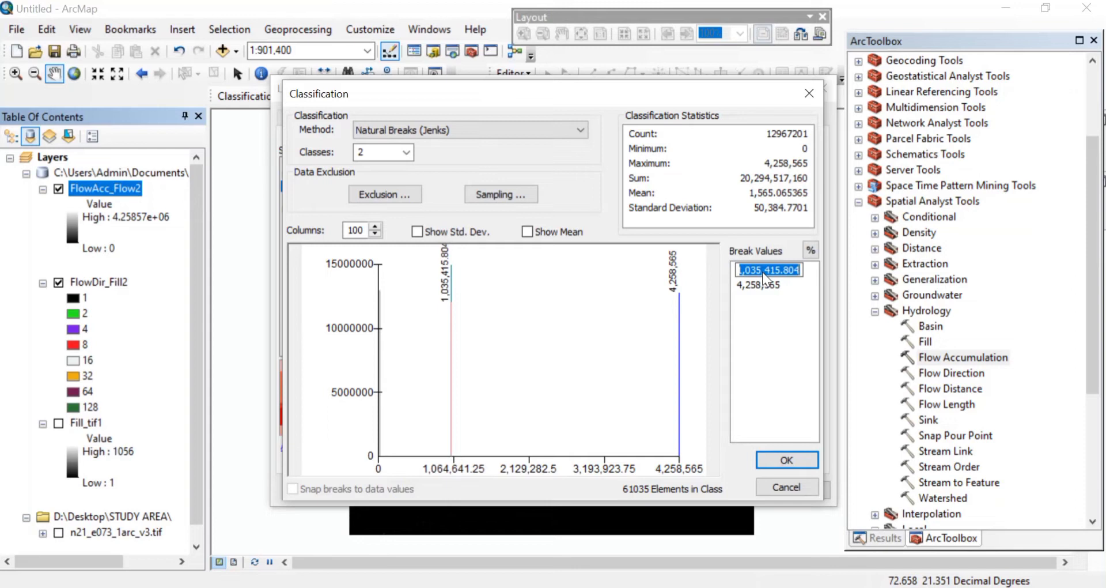
{"action": "type", "text": "4"}
{"action": "key", "text": "Return"}
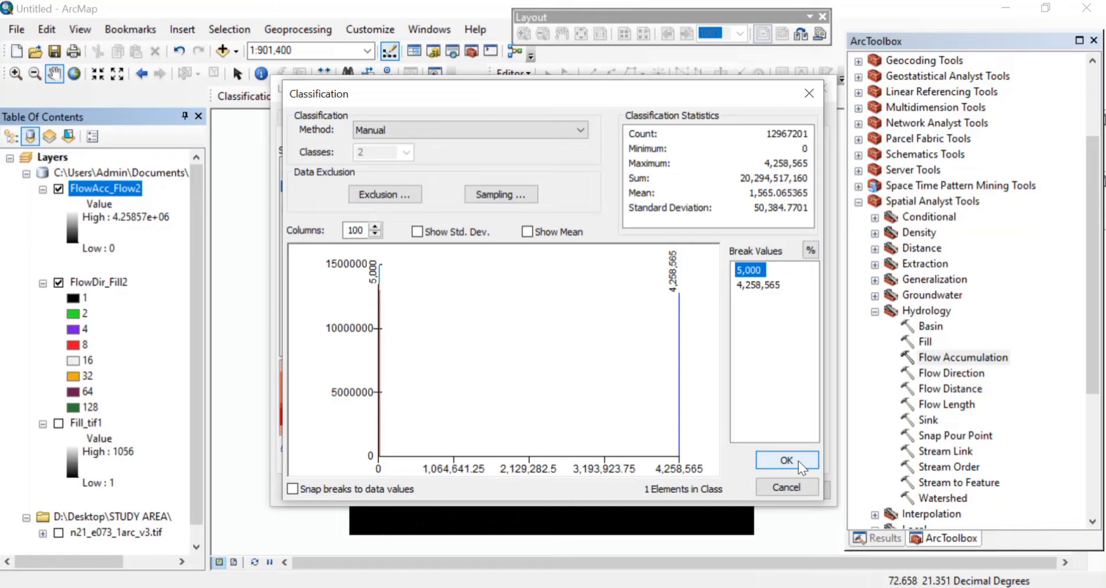
{"action": "left_click", "coordinate": [799, 463]}
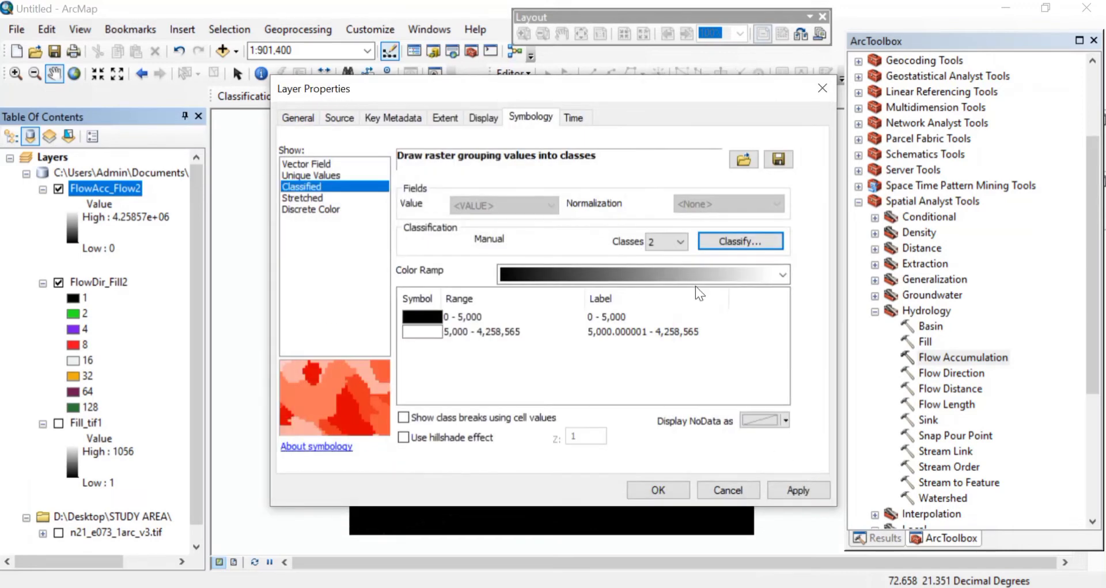
{"action": "left_click", "coordinate": [656, 489]}
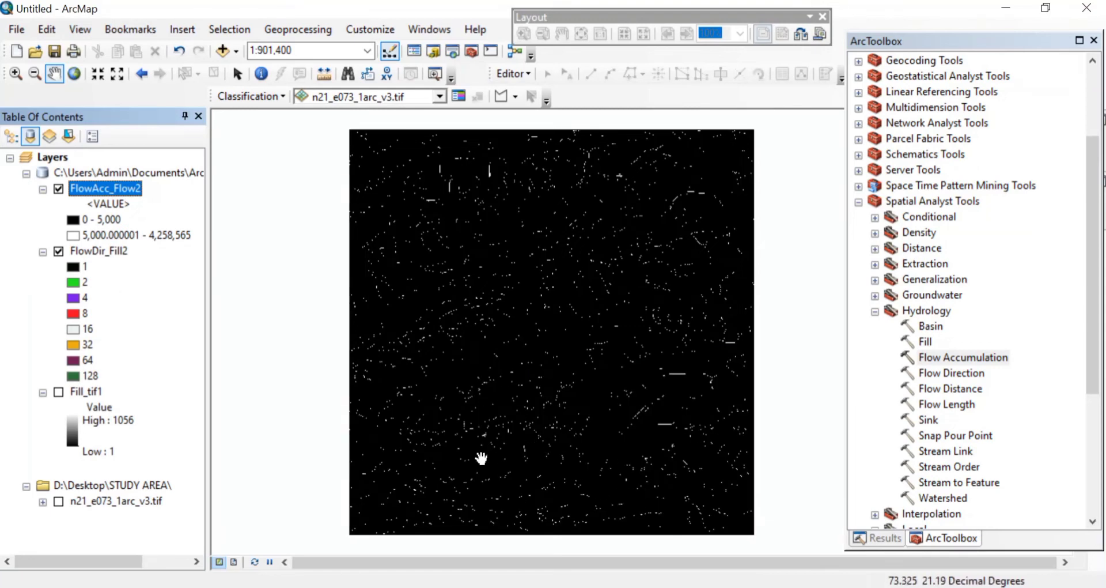
{"action": "scroll", "coordinate": [481, 458], "scroll_direction": "down", "scroll_amount": 1}
{"action": "scroll", "coordinate": [506, 528], "scroll_direction": "down", "scroll_amount": 1}
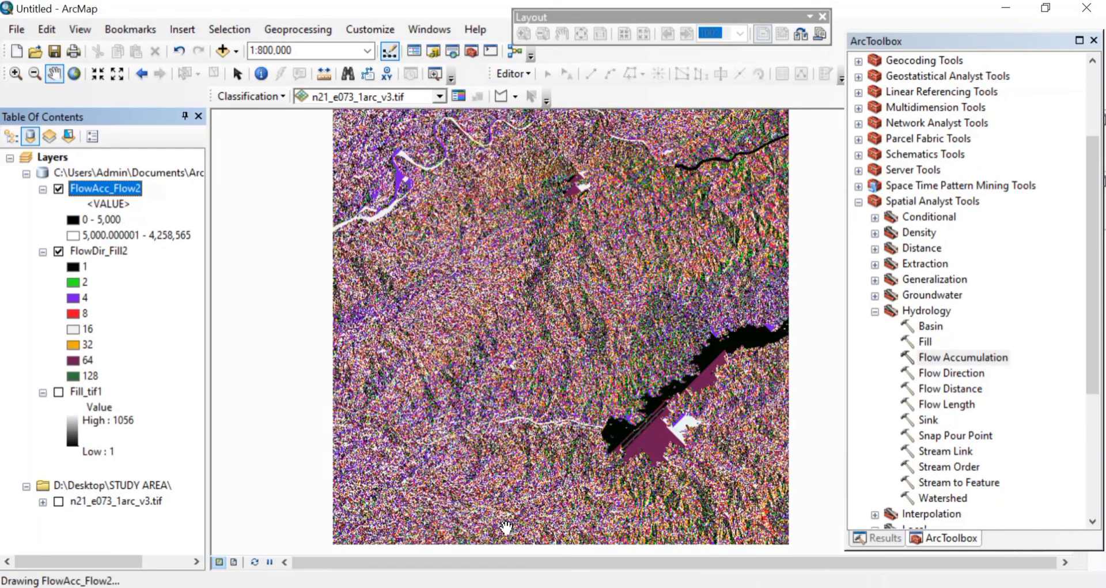
- Run the Basin tool with FlowDir_Fill2 as the input flow direction raster
{"action": "scroll", "coordinate": [366, 468], "scroll_direction": "down", "scroll_amount": 1}
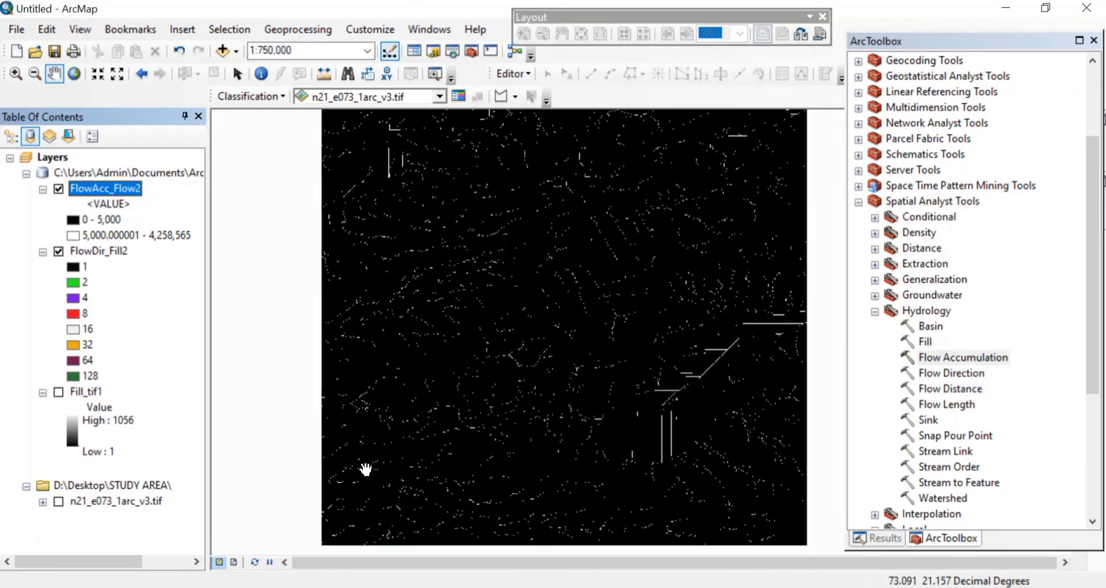
{"action": "left_click", "coordinate": [100, 251]}
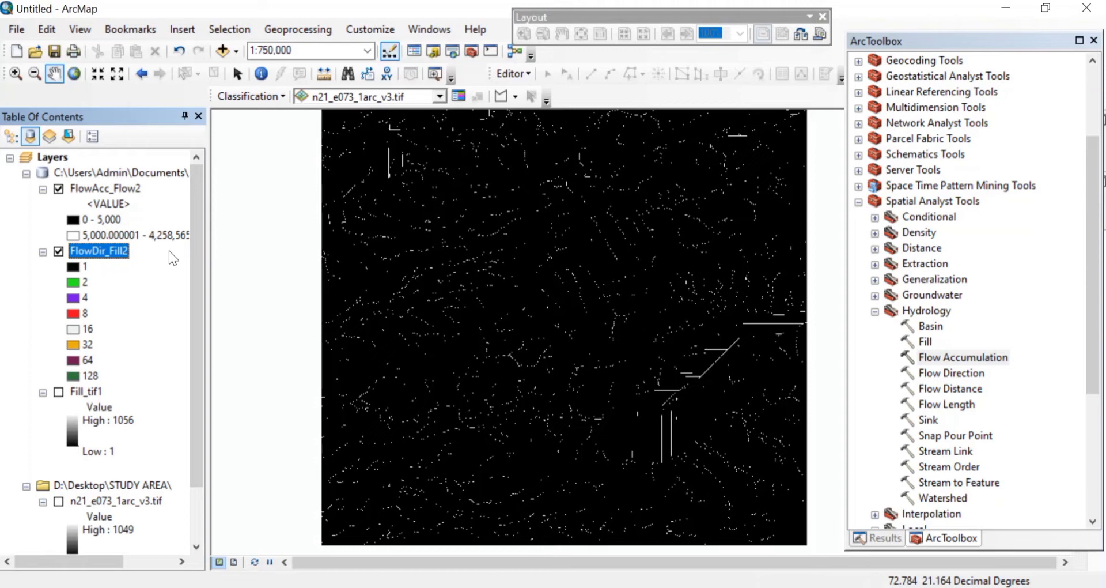
{"action": "double_click", "coordinate": [928, 325]}
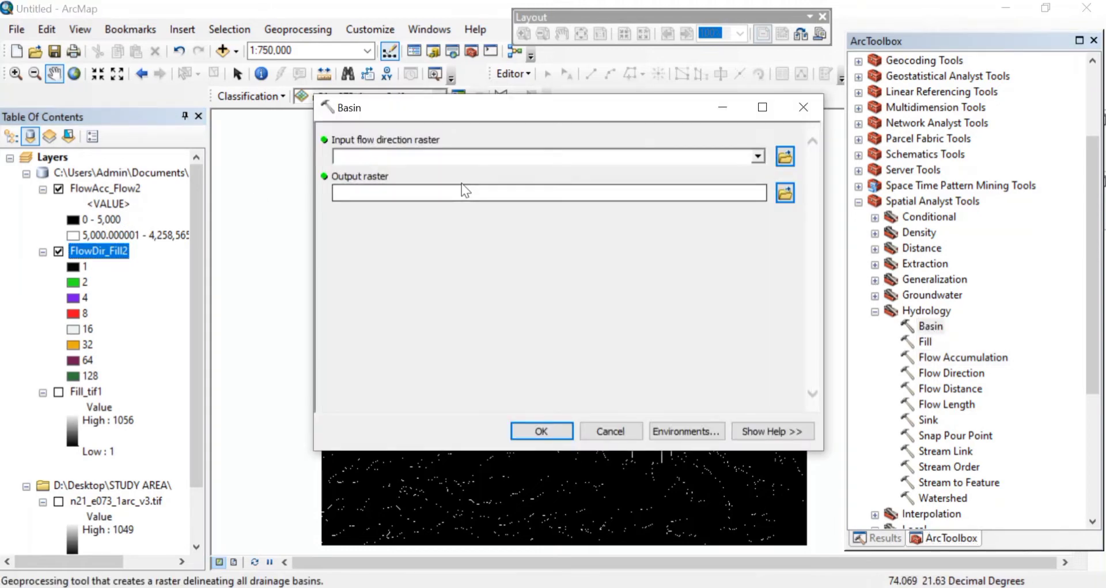
{"action": "left_click", "coordinate": [760, 156]}
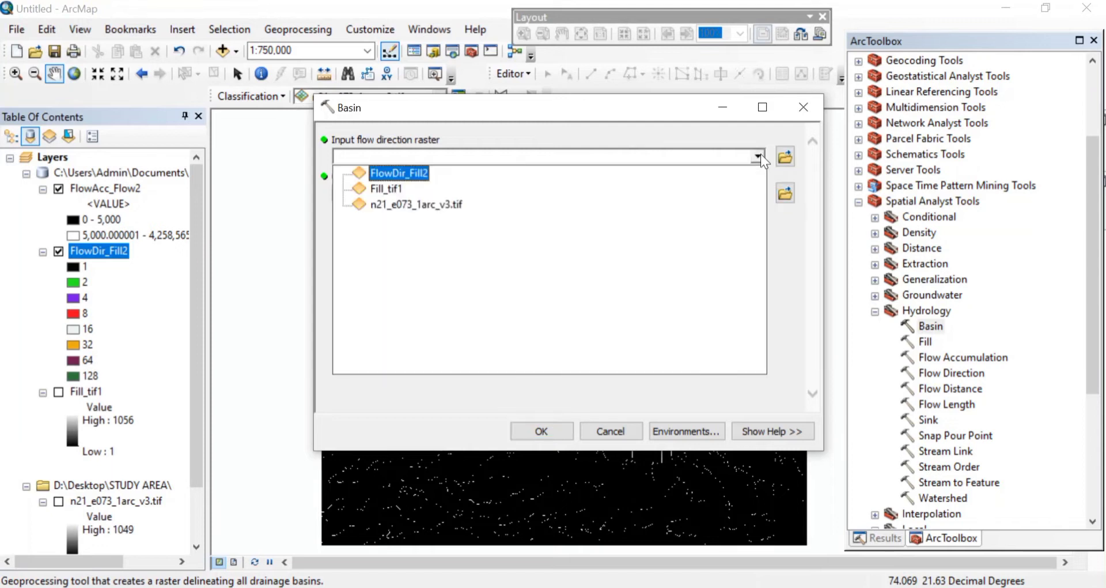
{"action": "left_click", "coordinate": [419, 172]}
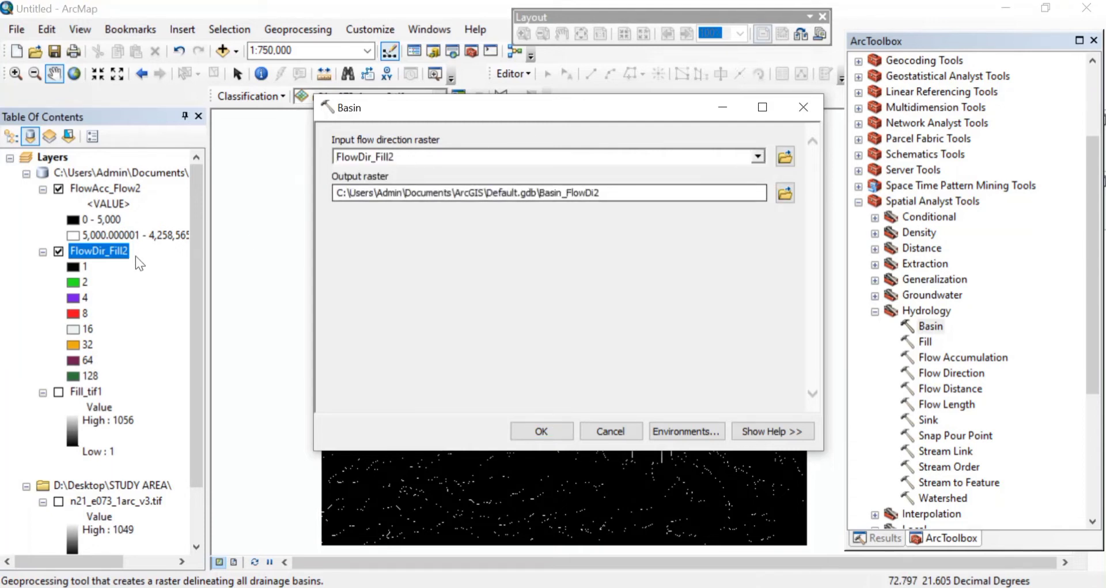
{"action": "left_click", "coordinate": [110, 262]}
{"action": "left_click", "coordinate": [116, 254]}
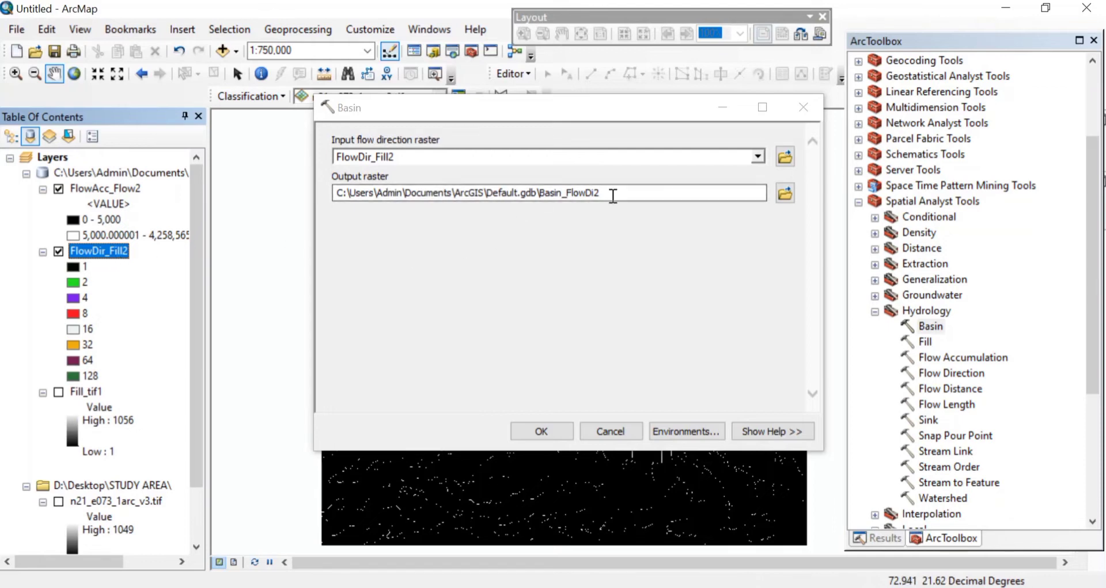
{"action": "left_click", "coordinate": [537, 430]}
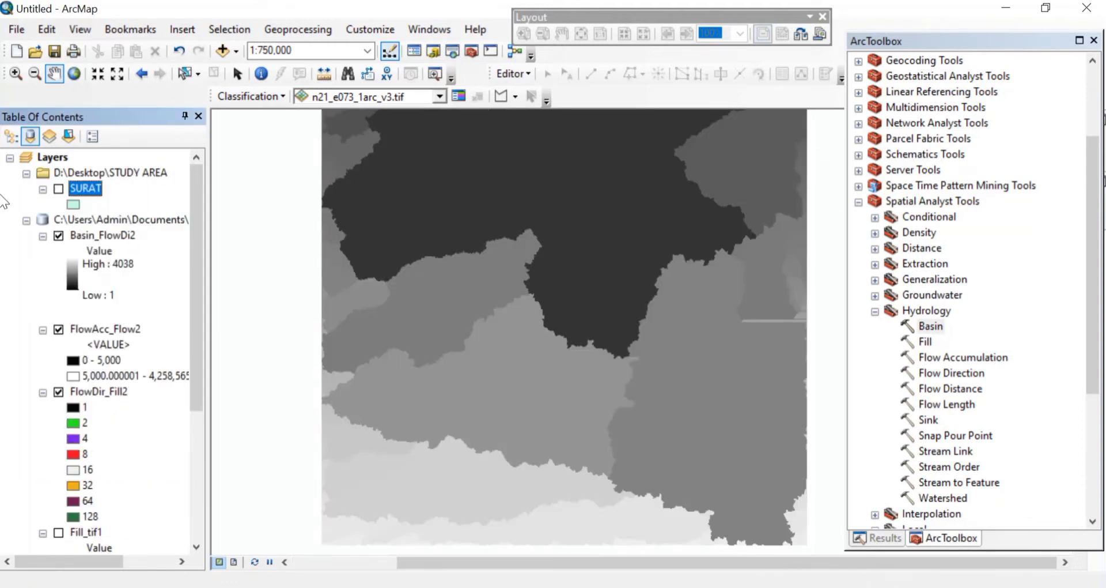
- Compare the SURAT boundary with the basin raster by showing the layer and hiding it again
{"action": "left_click", "coordinate": [58, 189]}
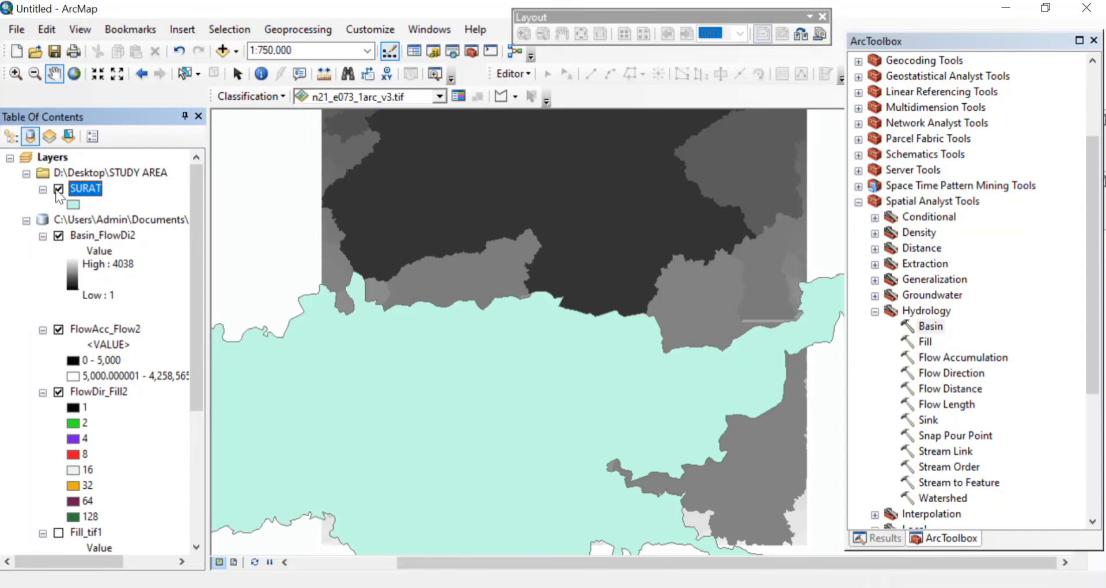
{"action": "left_click", "coordinate": [58, 189]}
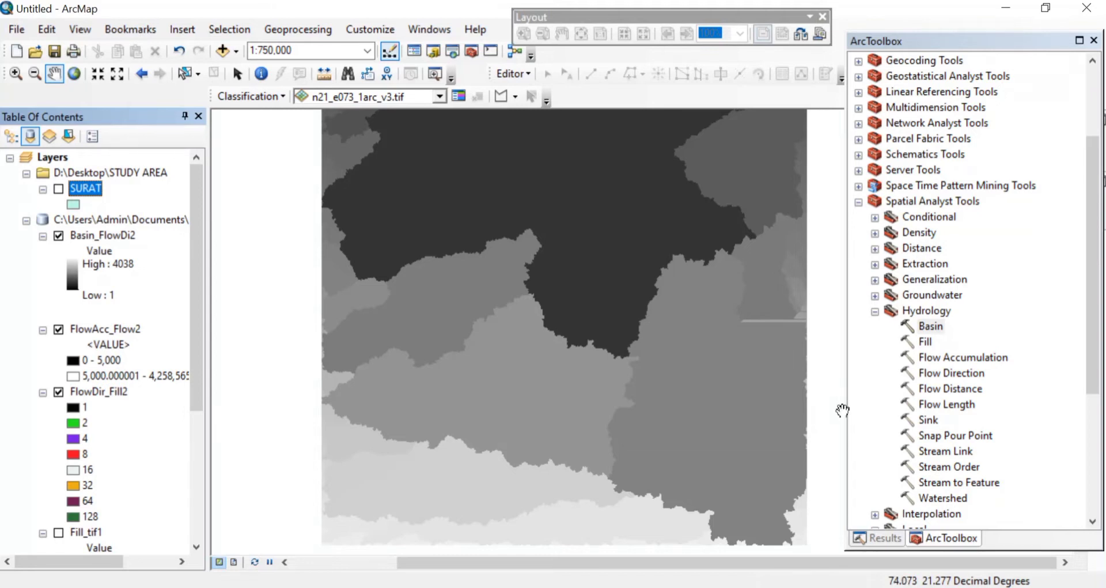
- Convert the Basin_FlowDi2 raster to polygons using the Value field with polygon simplification enabled
{"action": "scroll", "coordinate": [884, 355], "scroll_direction": "up", "scroll_amount": 3}
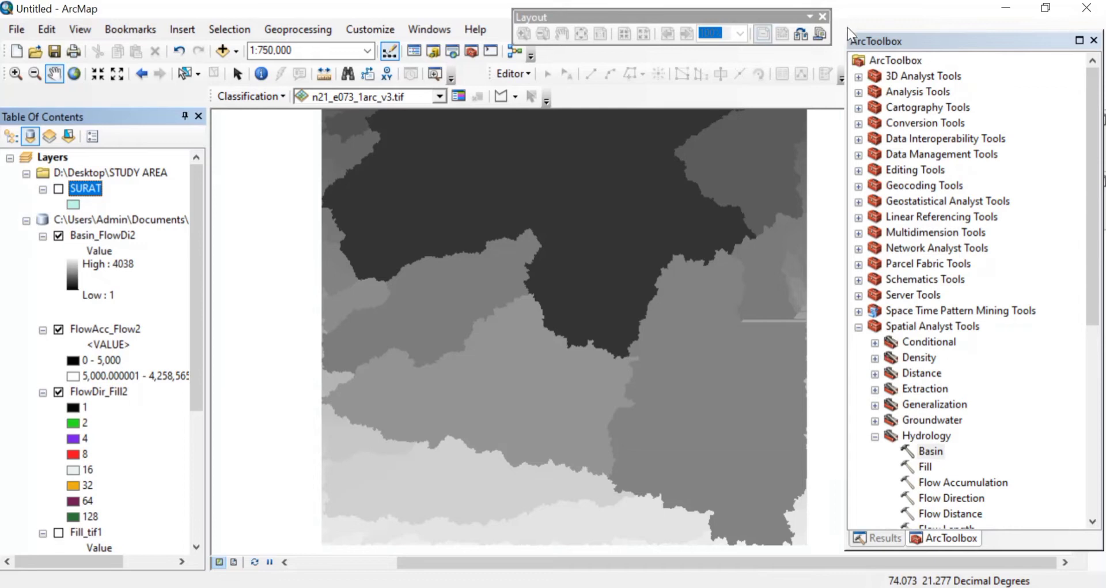
{"action": "left_click", "coordinate": [859, 123]}
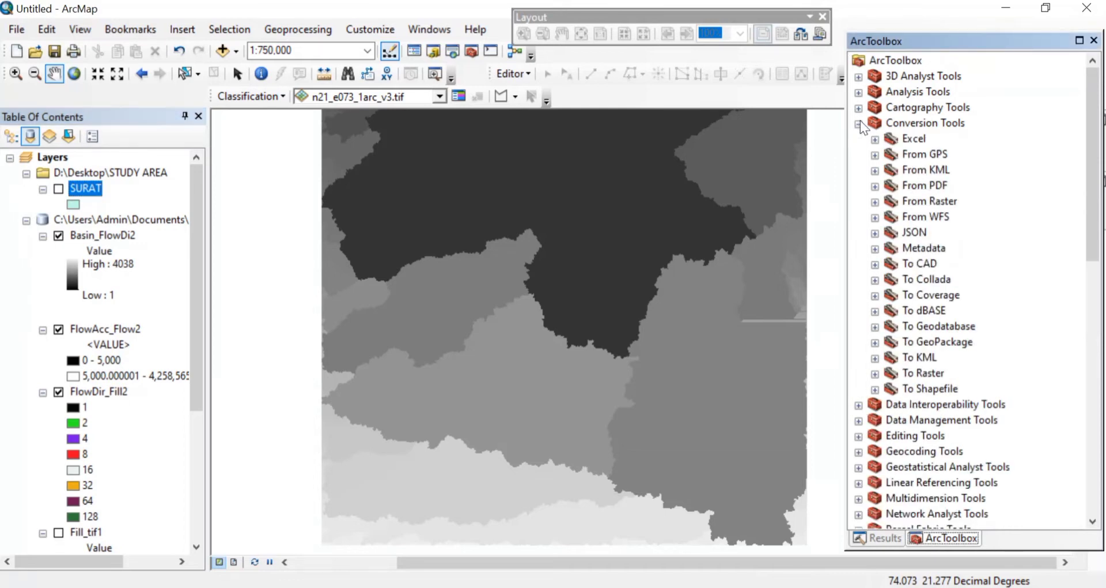
{"action": "left_click", "coordinate": [875, 202]}
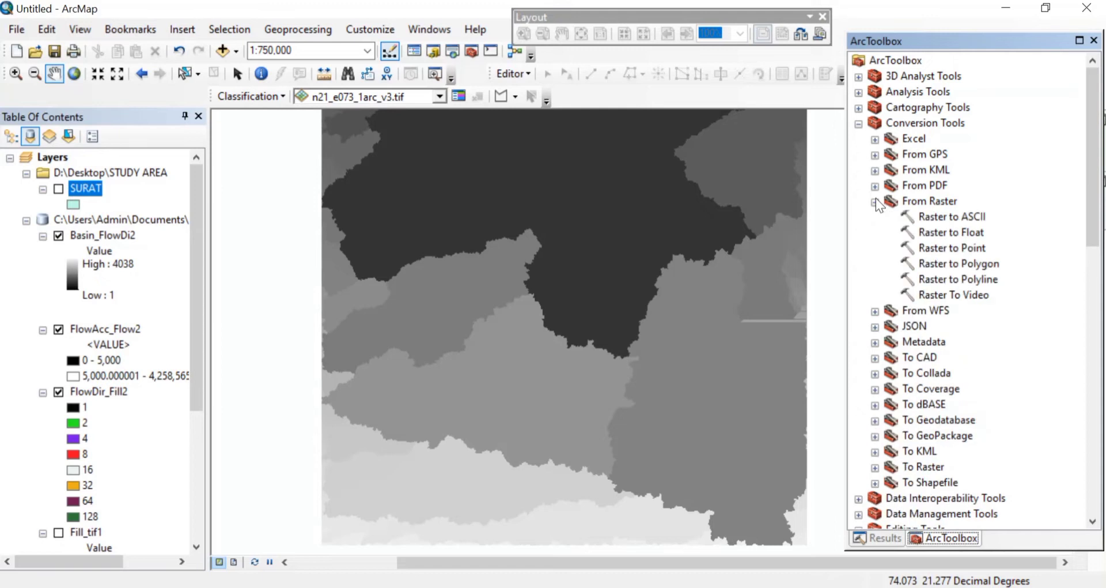
{"action": "double_click", "coordinate": [966, 263]}
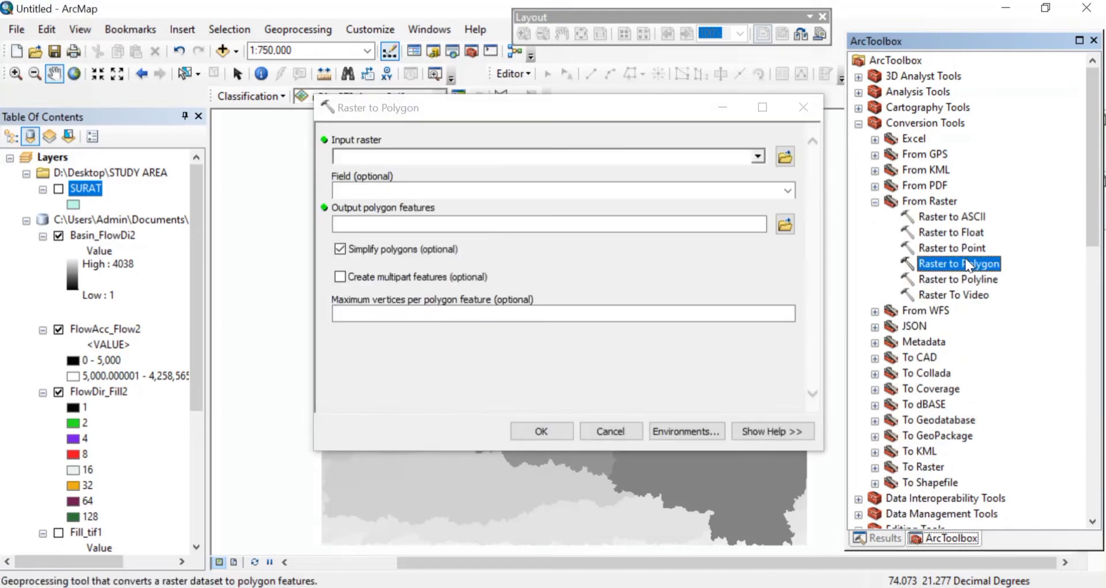
{"action": "left_click", "coordinate": [758, 156]}
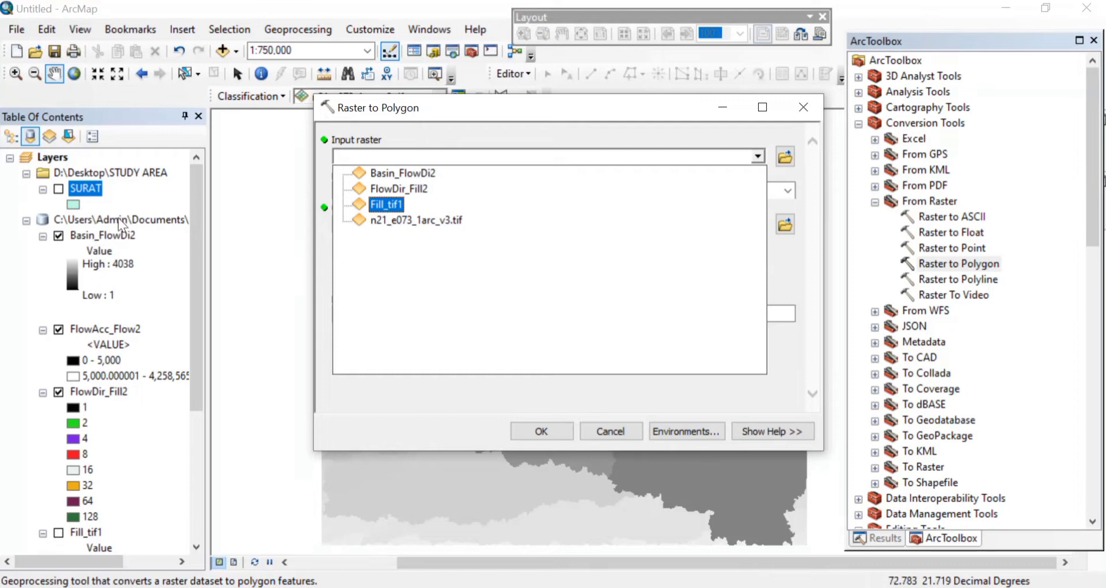
{"action": "key", "text": "Escape"}
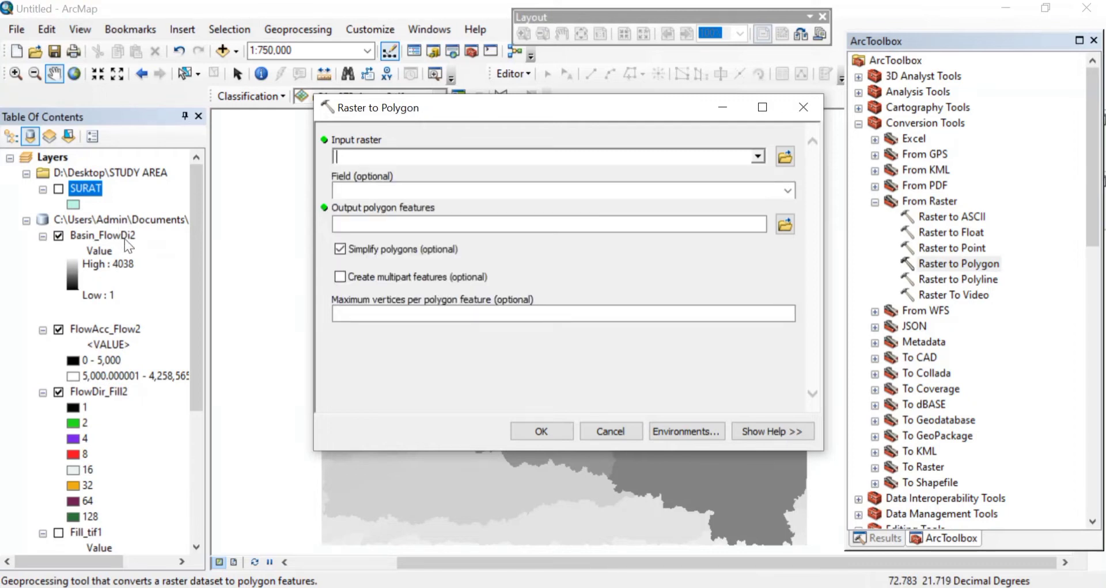
{"action": "left_click", "coordinate": [758, 156]}
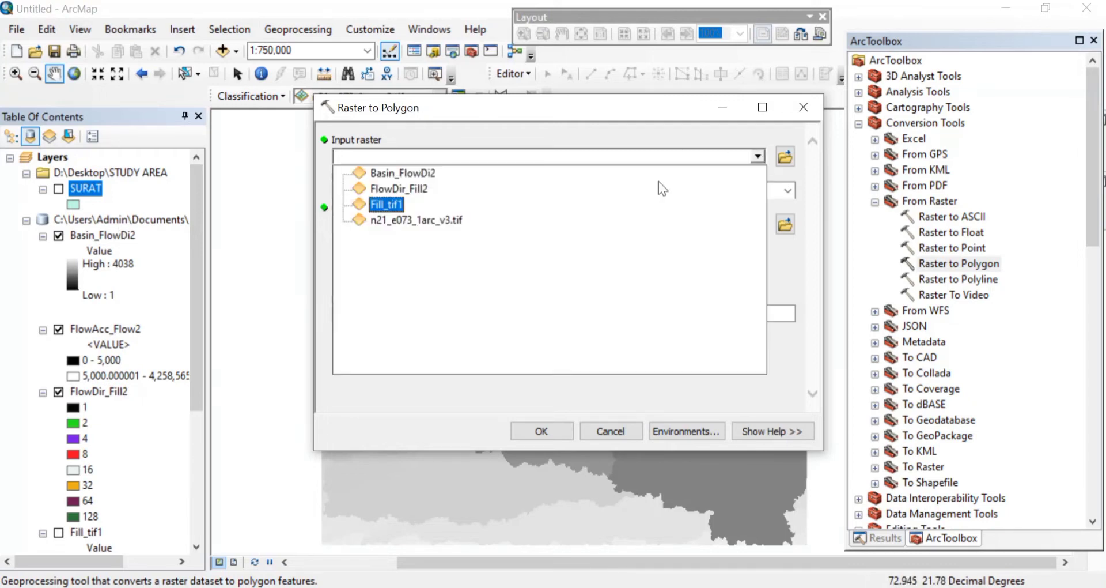
{"action": "left_click", "coordinate": [410, 173]}
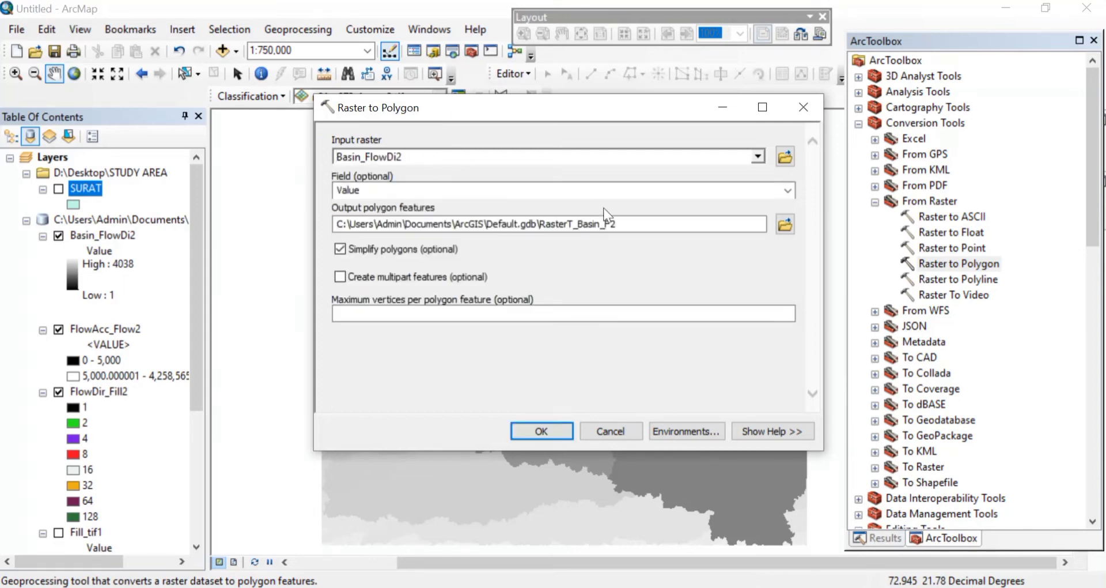
{"action": "left_click", "coordinate": [532, 433]}
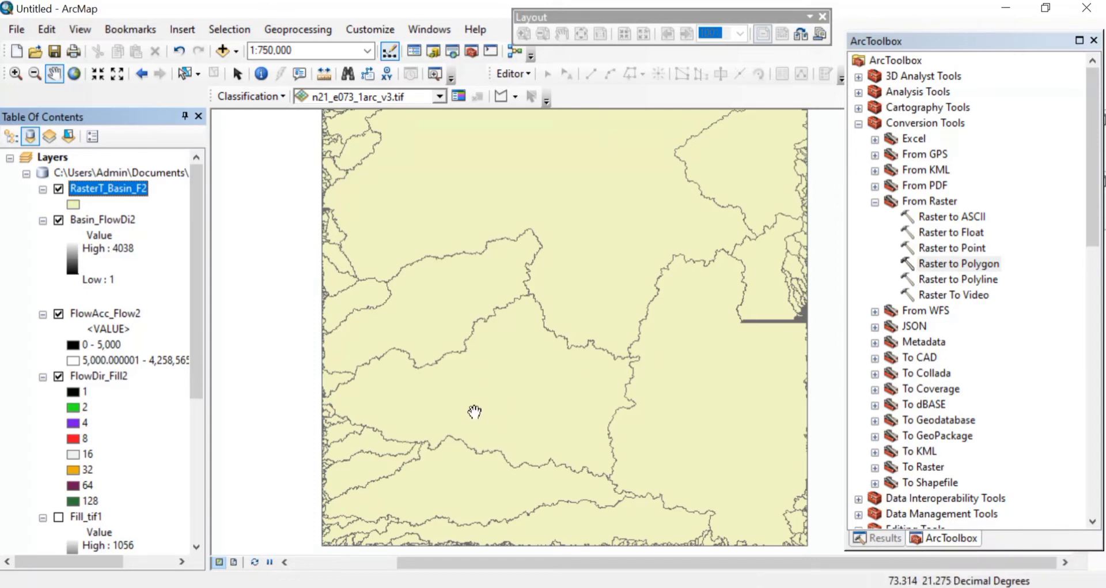
- Select the large west-central basin polygon and run Clip with RasterT_Basin_F2 as both the input and clip features
{"action": "left_click", "coordinate": [186, 75]}
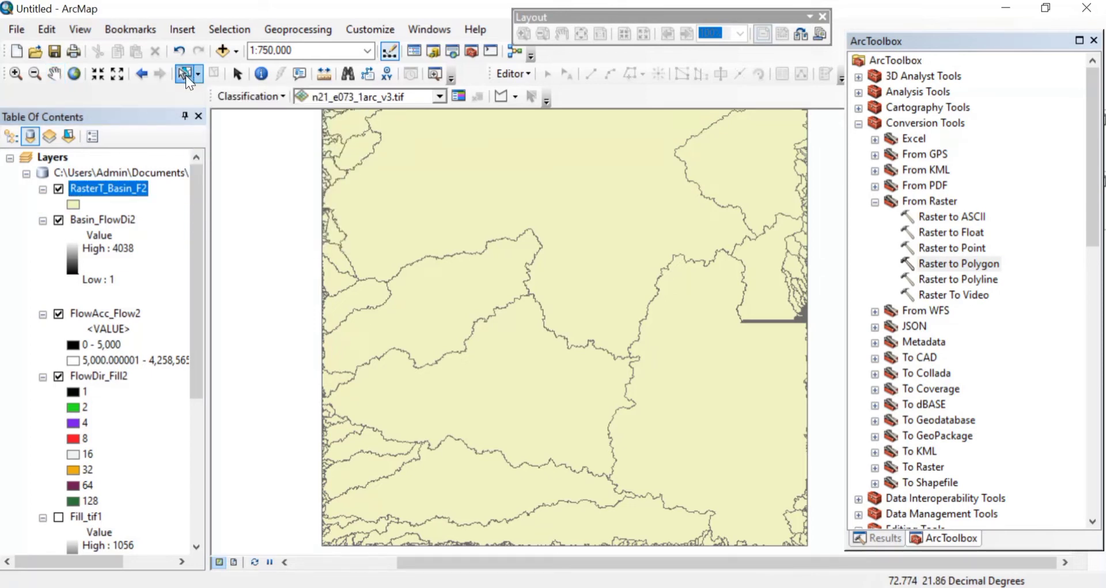
{"action": "left_click", "coordinate": [493, 379]}
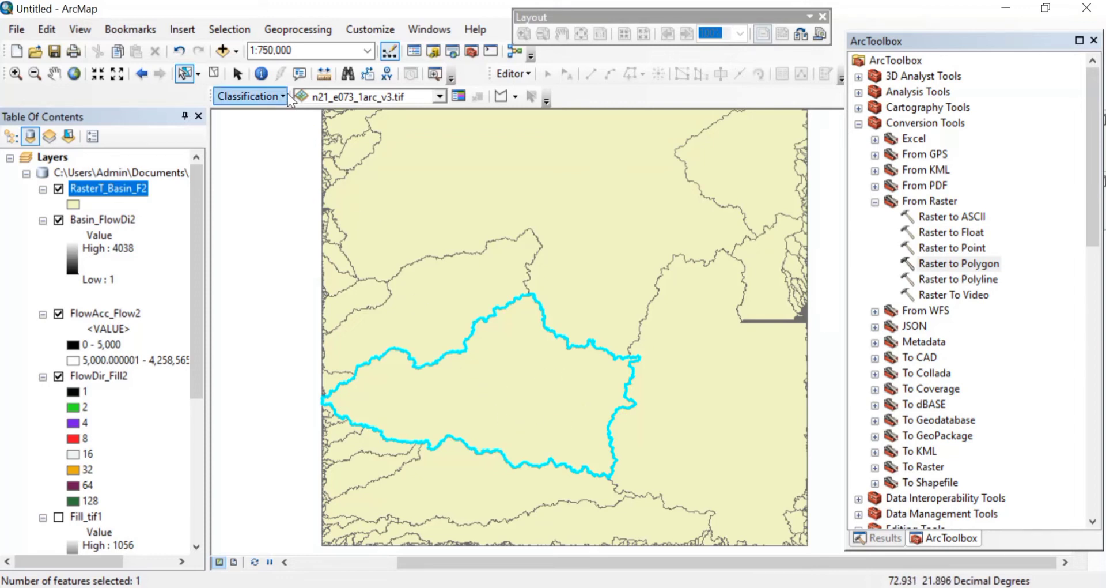
{"action": "left_click", "coordinate": [303, 31]}
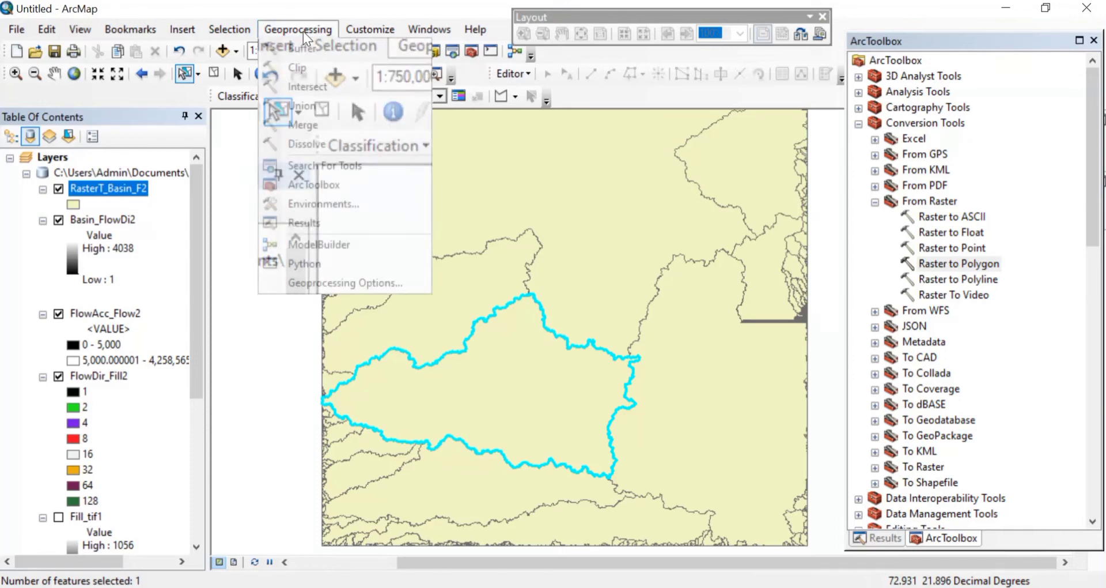
{"action": "left_click", "coordinate": [303, 70]}
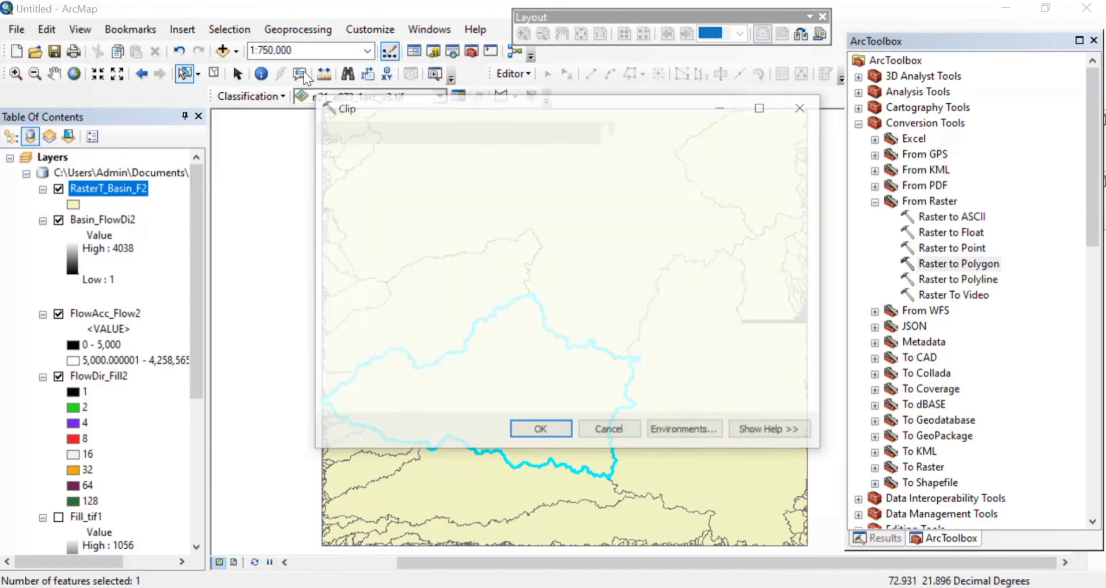
{"action": "left_click", "coordinate": [759, 157]}
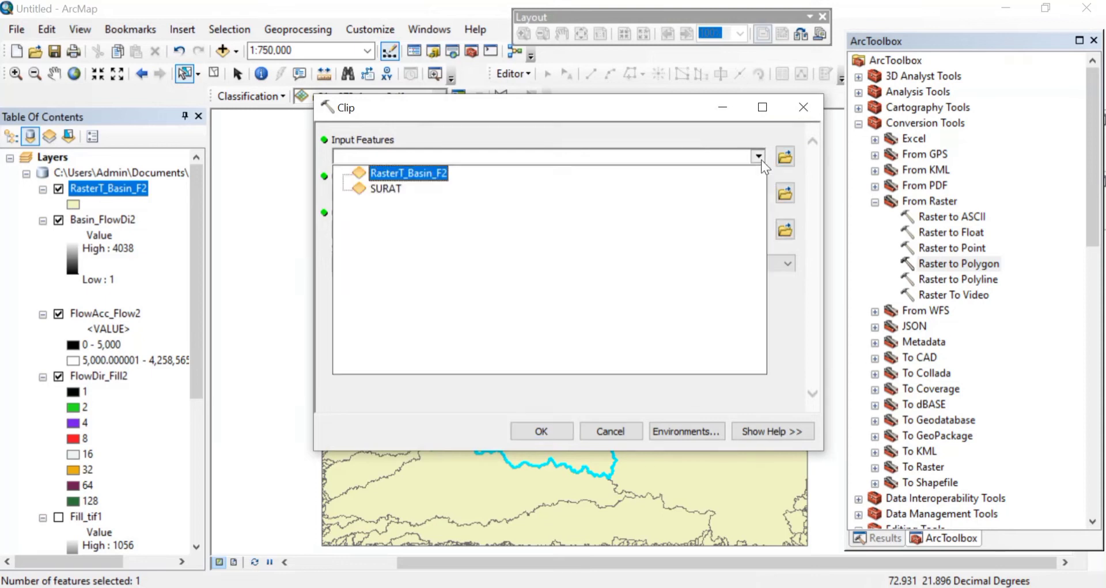
{"action": "left_click", "coordinate": [428, 175]}
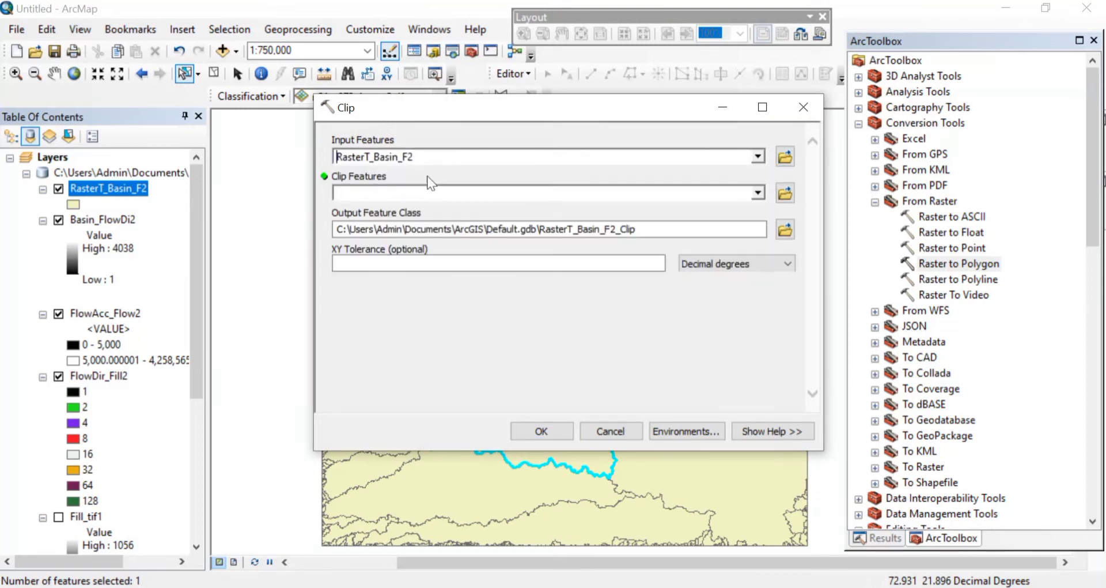
{"action": "left_click", "coordinate": [759, 194]}
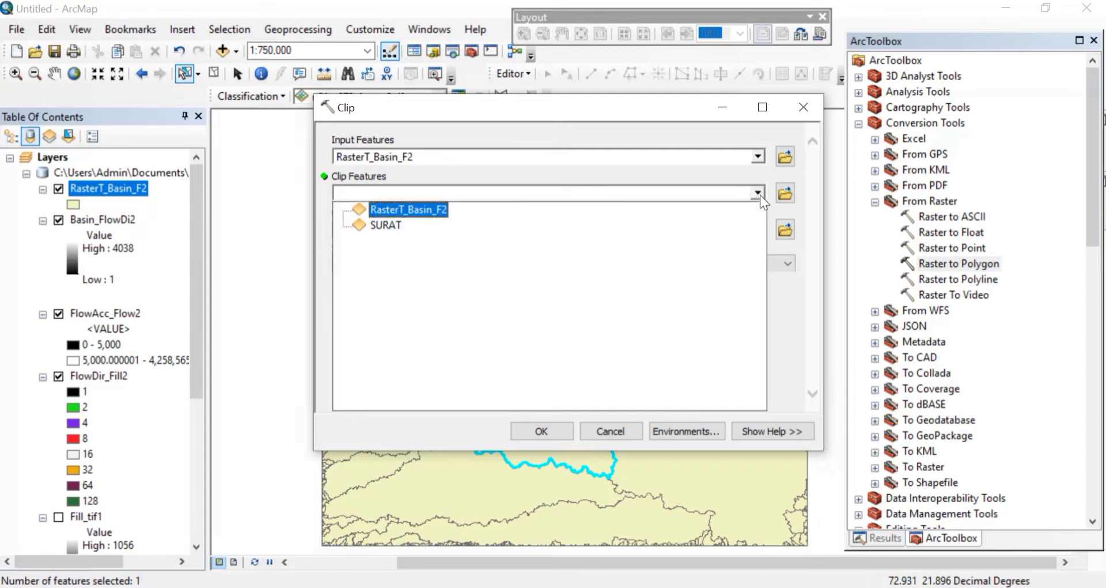
{"action": "left_click", "coordinate": [419, 212]}
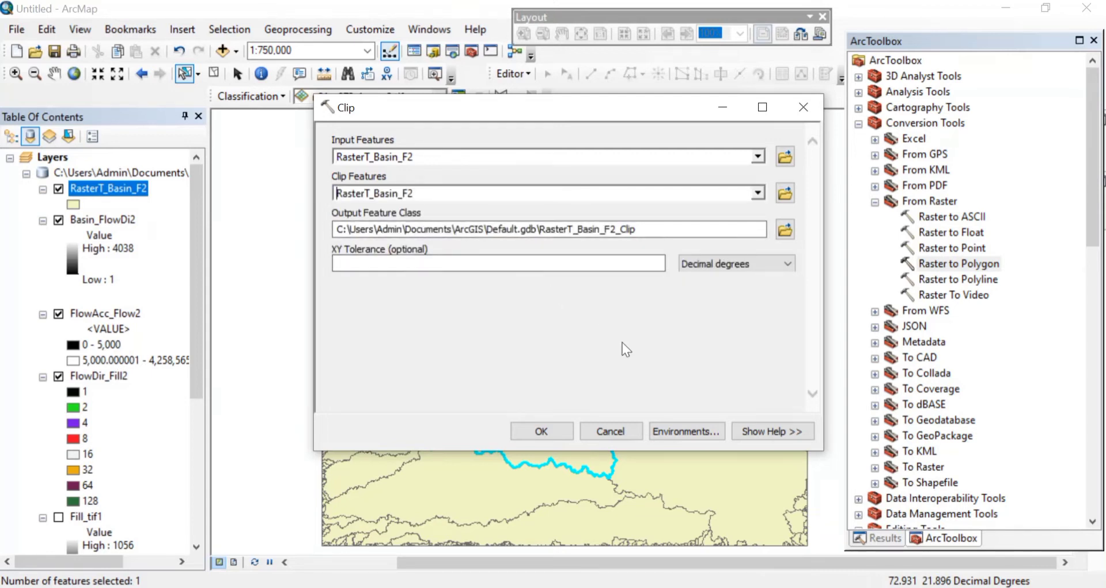
{"action": "left_click", "coordinate": [537, 431]}
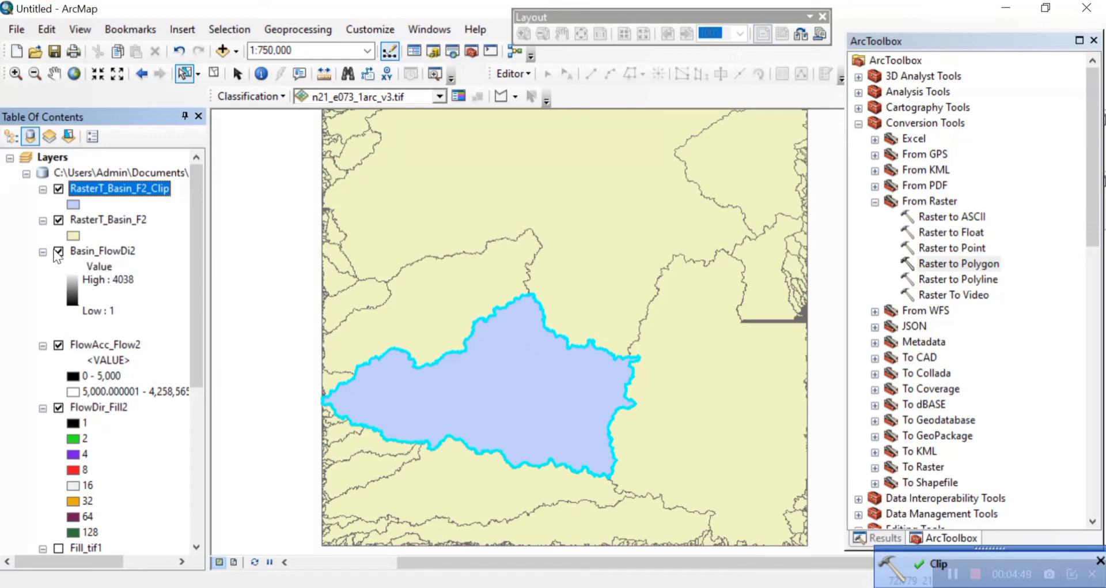
- Hide the Basin_FlowDi2, RasterT_Basin_F2 and FlowDir_Fill2 layers, and toggle FlowAcc_Flow2 off and back on
{"action": "left_click", "coordinate": [58, 252]}
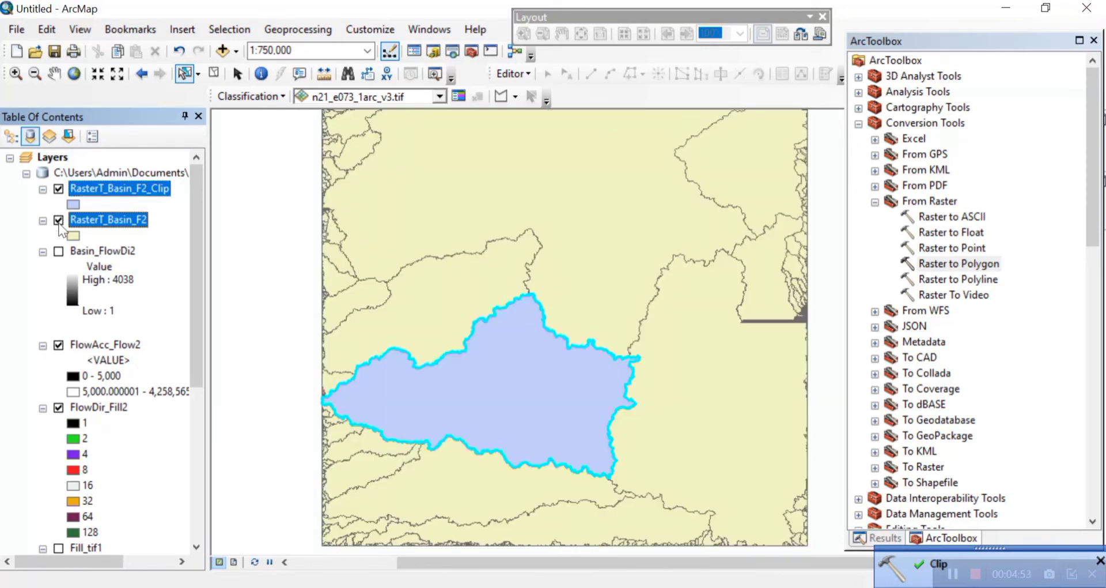
{"action": "left_click", "coordinate": [58, 221]}
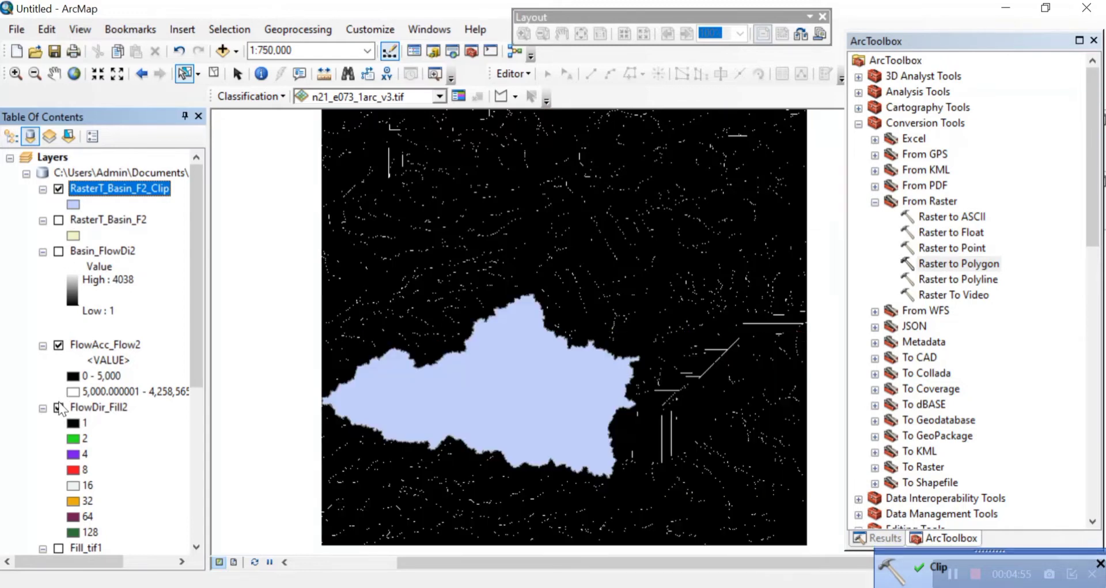
{"action": "left_click", "coordinate": [58, 408]}
{"action": "left_click", "coordinate": [58, 348]}
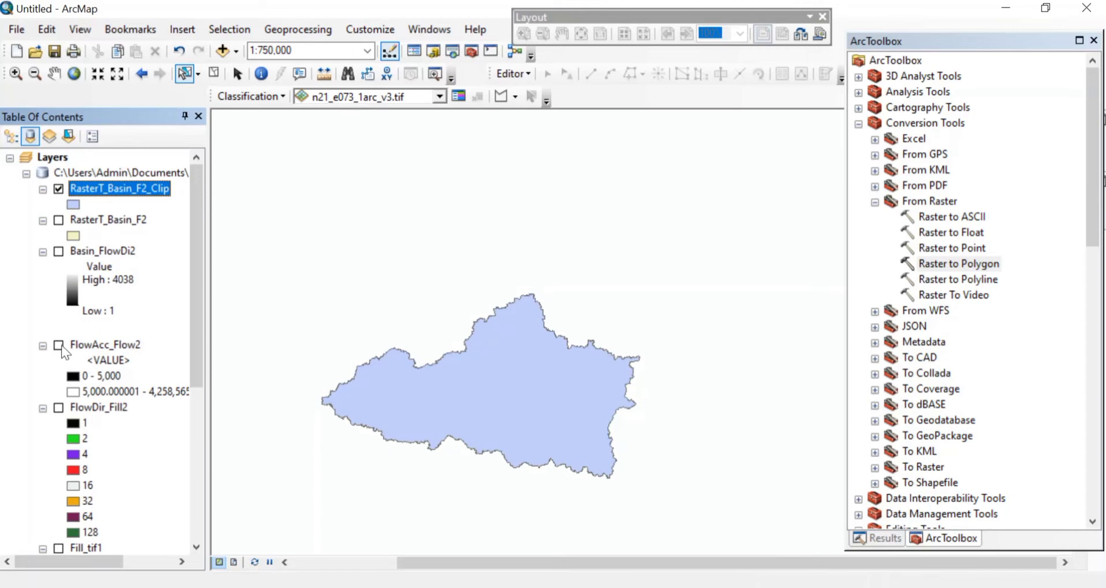
{"action": "left_click", "coordinate": [61, 348]}
{"action": "left_click", "coordinate": [60, 346]}
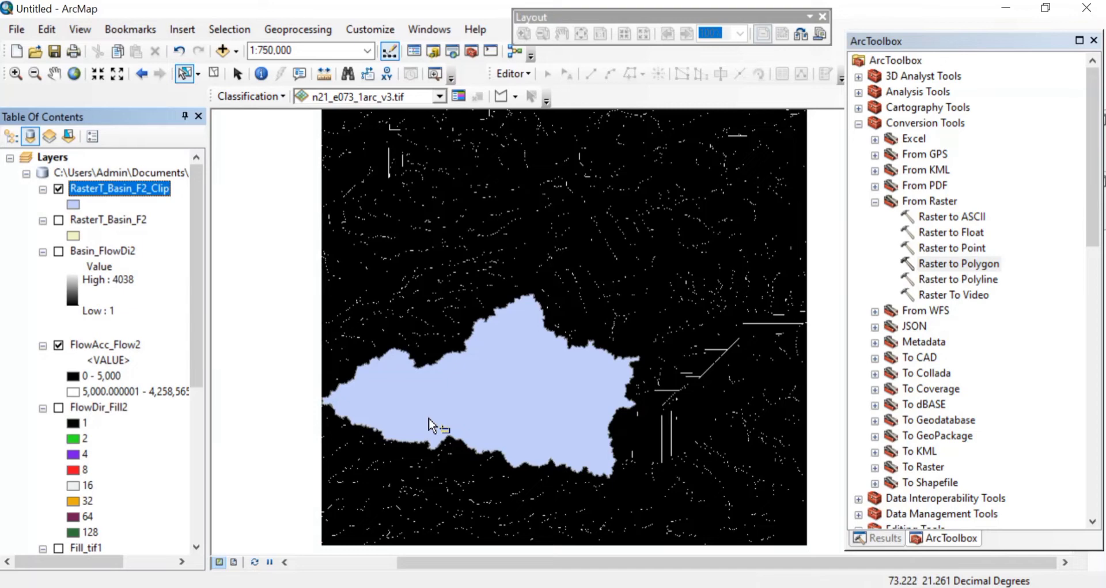
- Symbolize the RasterT_Basin_F2_Clip polygon as Hollow with a dark magenta outline of width 2
{"action": "left_click", "coordinate": [72, 206]}
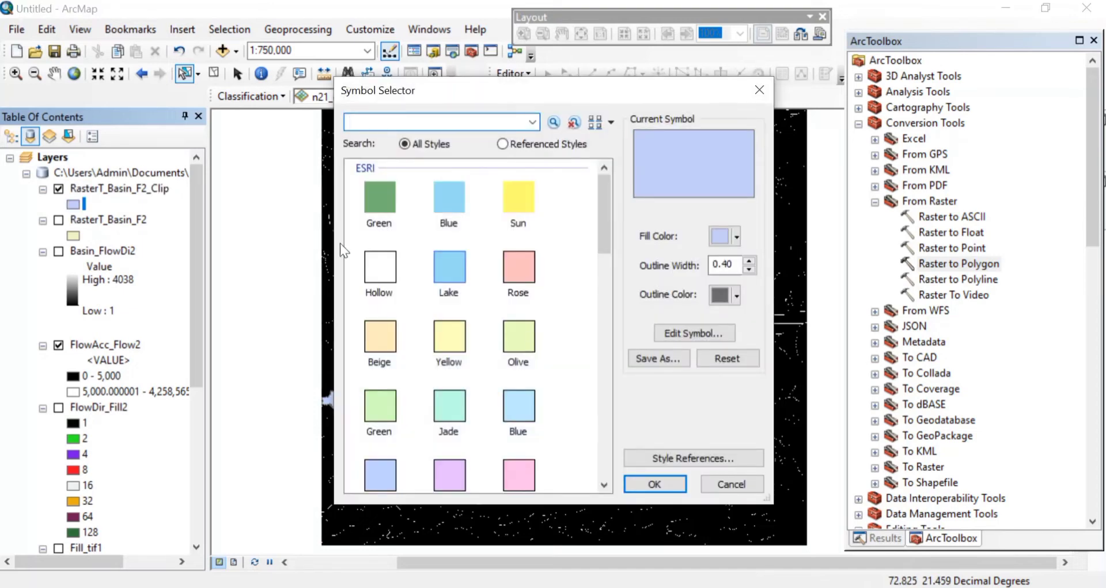
{"action": "left_click", "coordinate": [377, 268]}
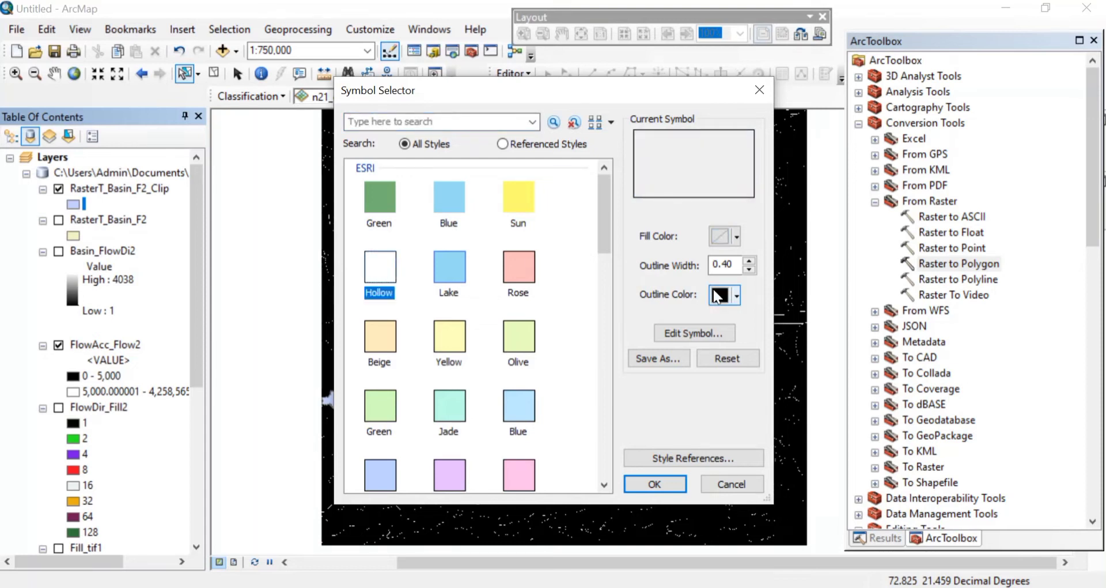
{"action": "double_click", "coordinate": [741, 263]}
{"action": "type", "text": "2"}
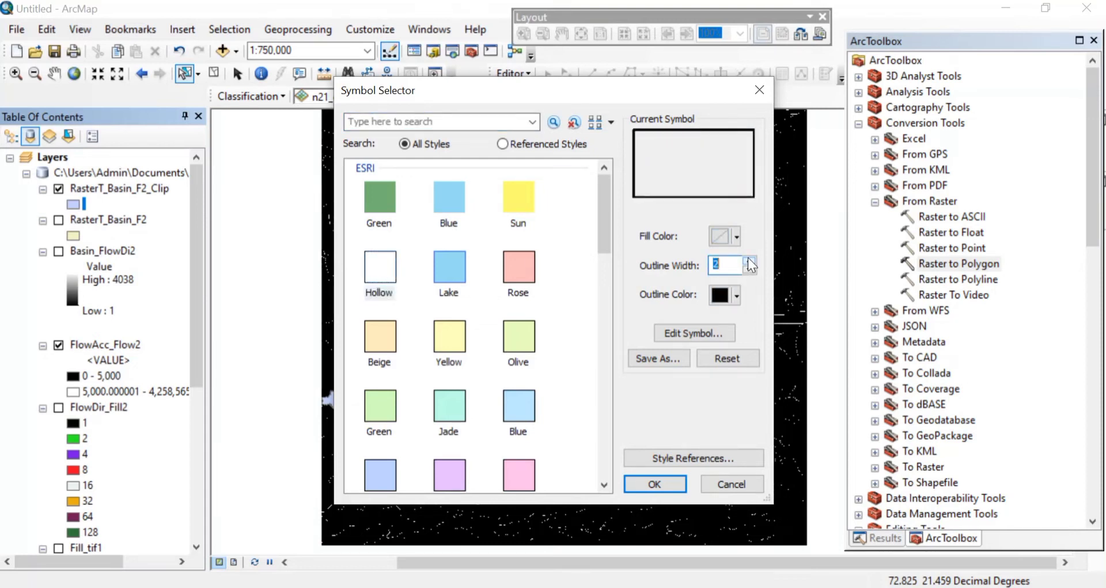
{"action": "left_click", "coordinate": [736, 296]}
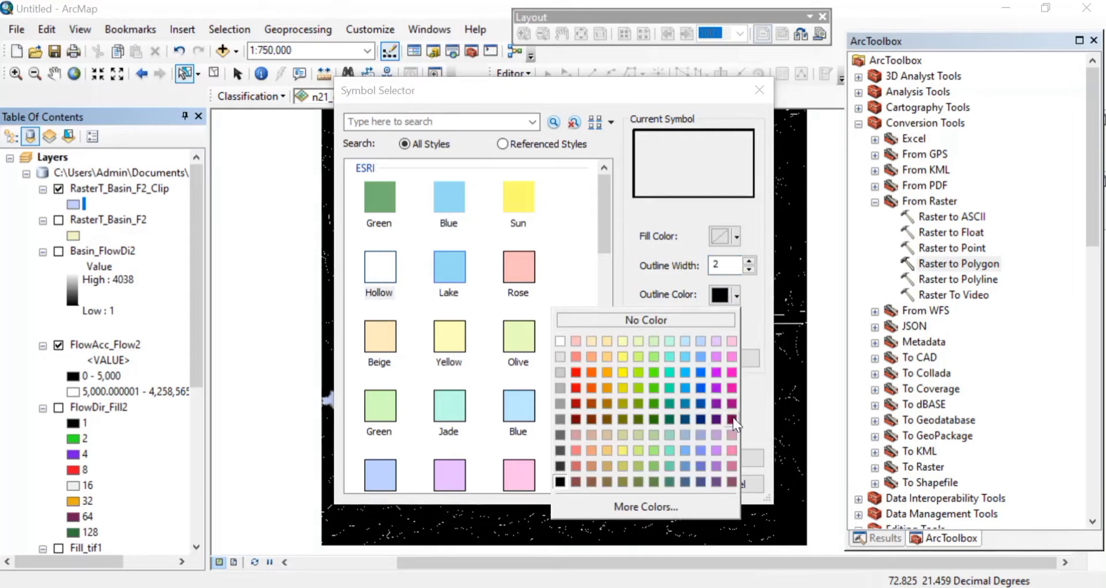
{"action": "left_click", "coordinate": [733, 418]}
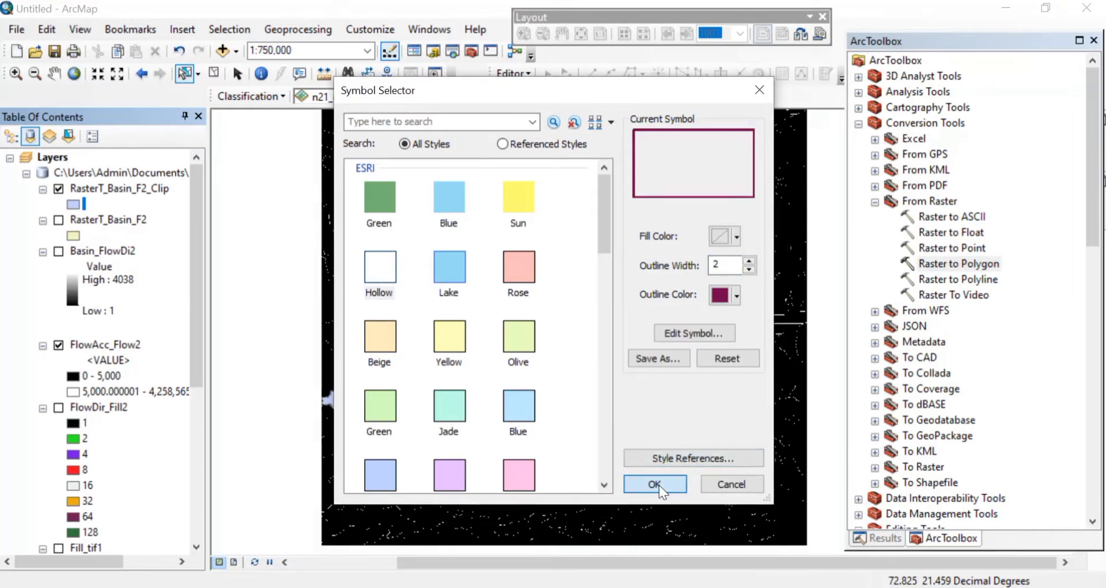
{"action": "left_click", "coordinate": [660, 485]}
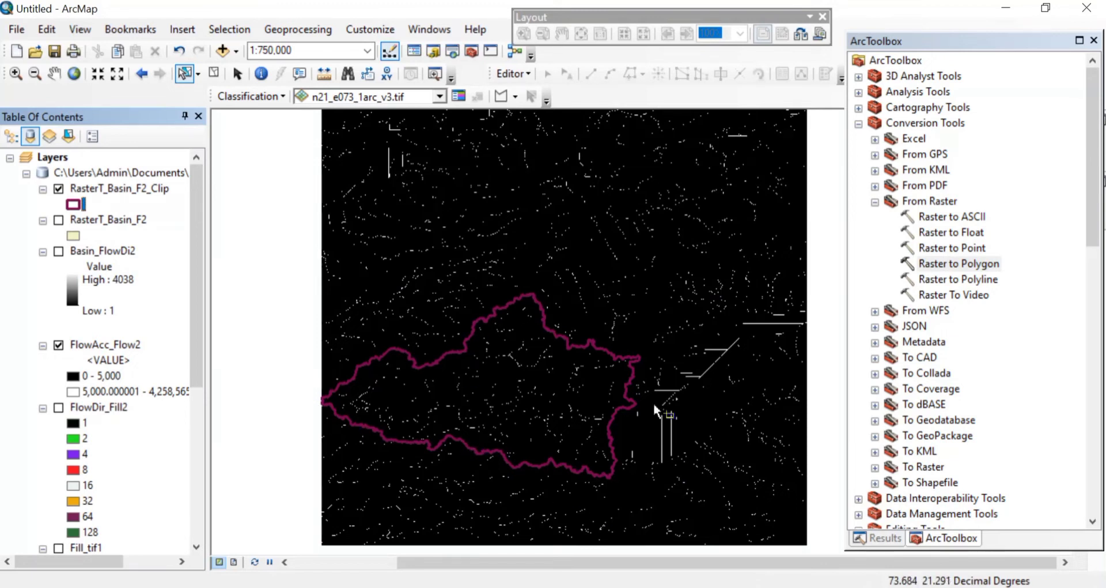
- Run Raster Calculator with the expression "FlowAcc_Flow2" > 5000 to extract the high flow accumulation cells
{"action": "scroll", "coordinate": [939, 413], "scroll_direction": "down", "scroll_amount": 15}
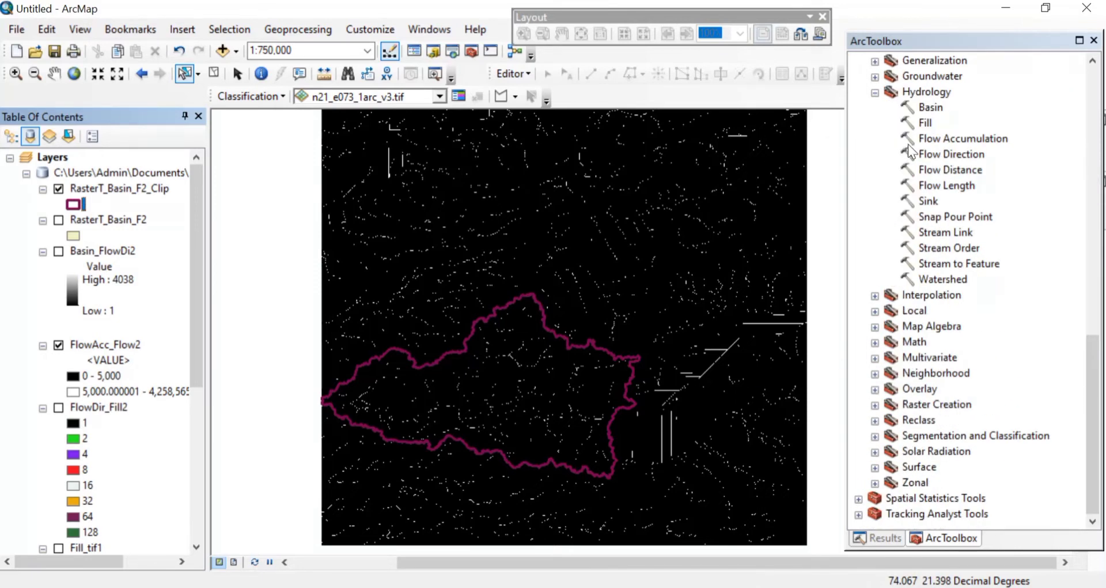
{"action": "left_click", "coordinate": [875, 326]}
{"action": "double_click", "coordinate": [952, 343]}
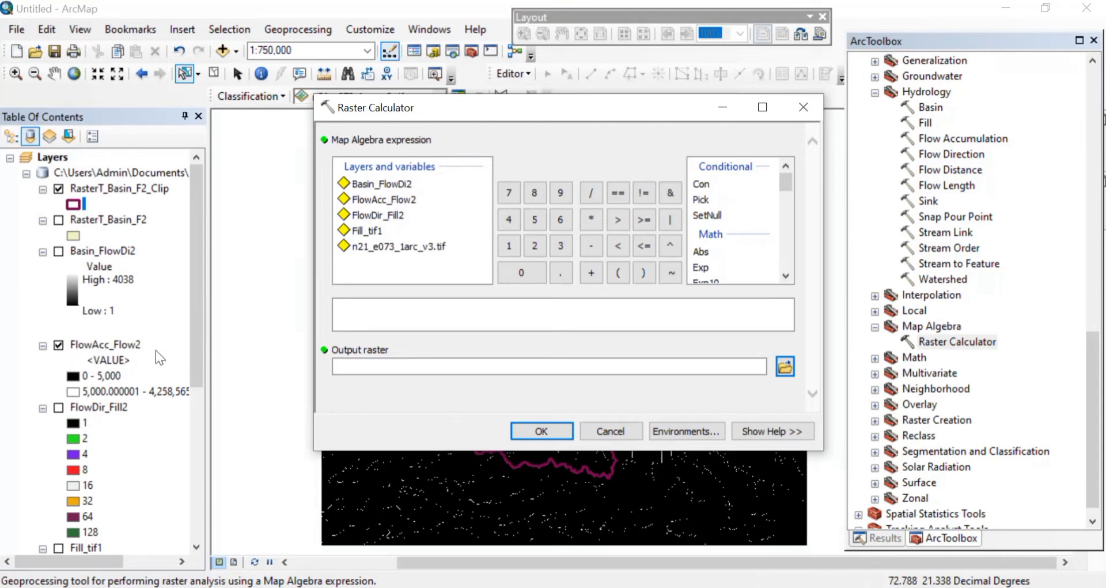
{"action": "left_click", "coordinate": [381, 198]}
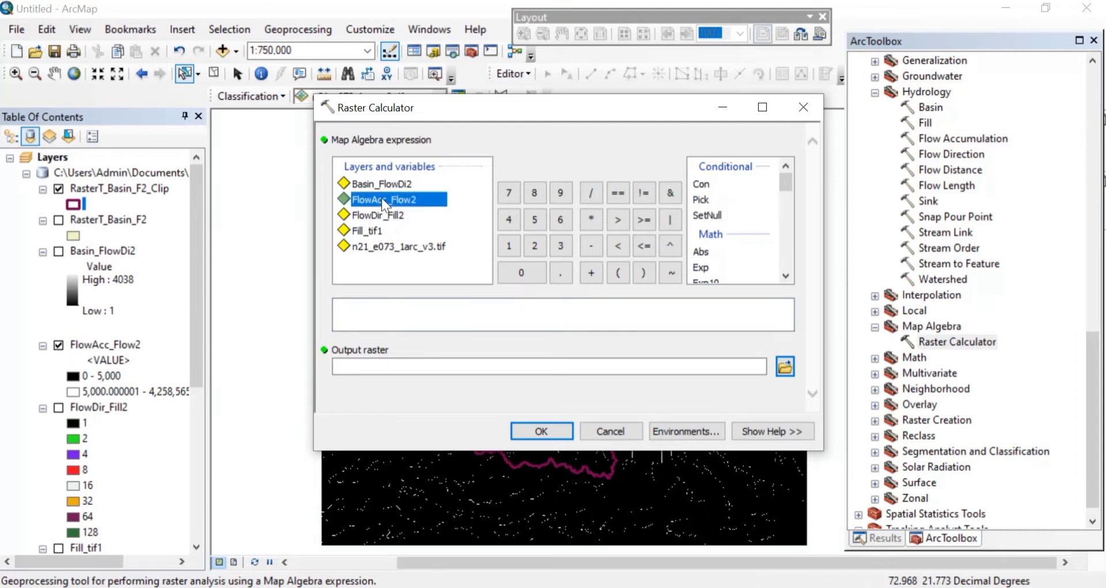
{"action": "double_click", "coordinate": [381, 198]}
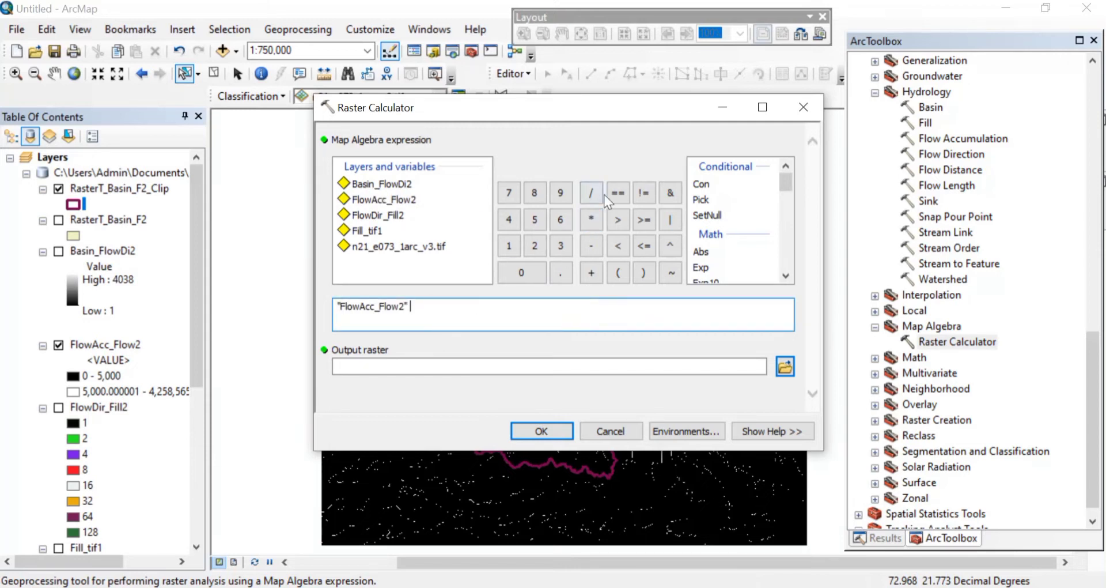
{"action": "left_click", "coordinate": [617, 220]}
{"action": "type", "text": "5000"}
{"action": "left_click", "coordinate": [512, 367]}
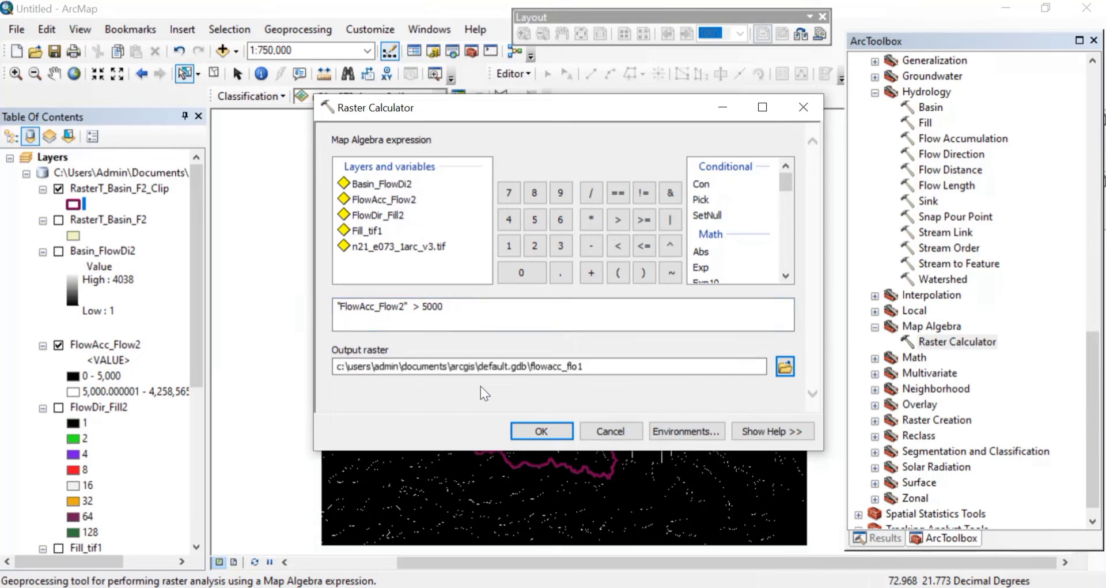
{"action": "left_click", "coordinate": [541, 431]}
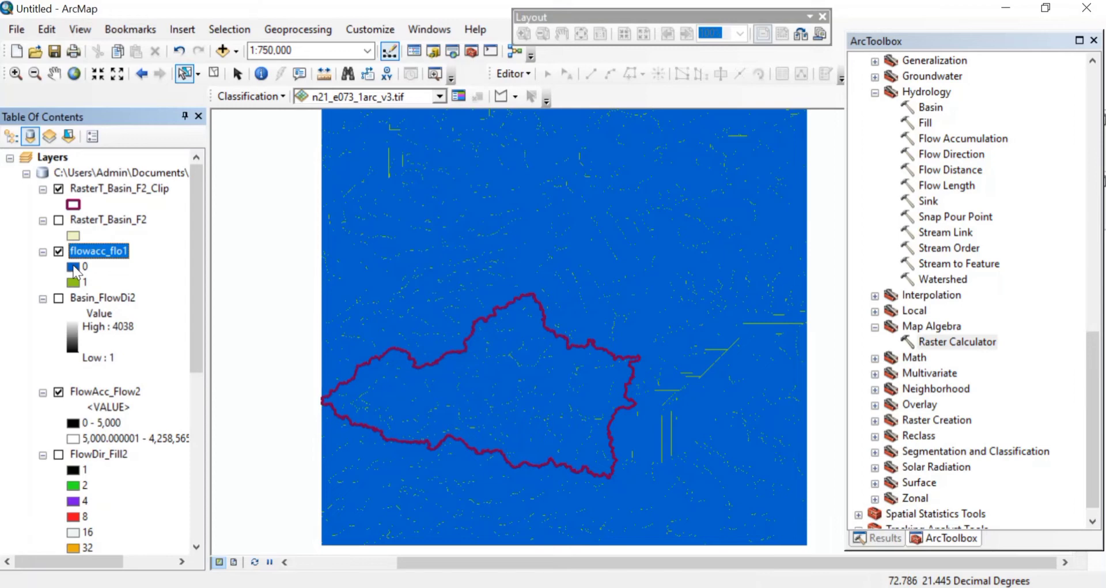
- Set the fill color of value 0 in the flowacc_flo1 layer to white
{"action": "double_click", "coordinate": [73, 267]}
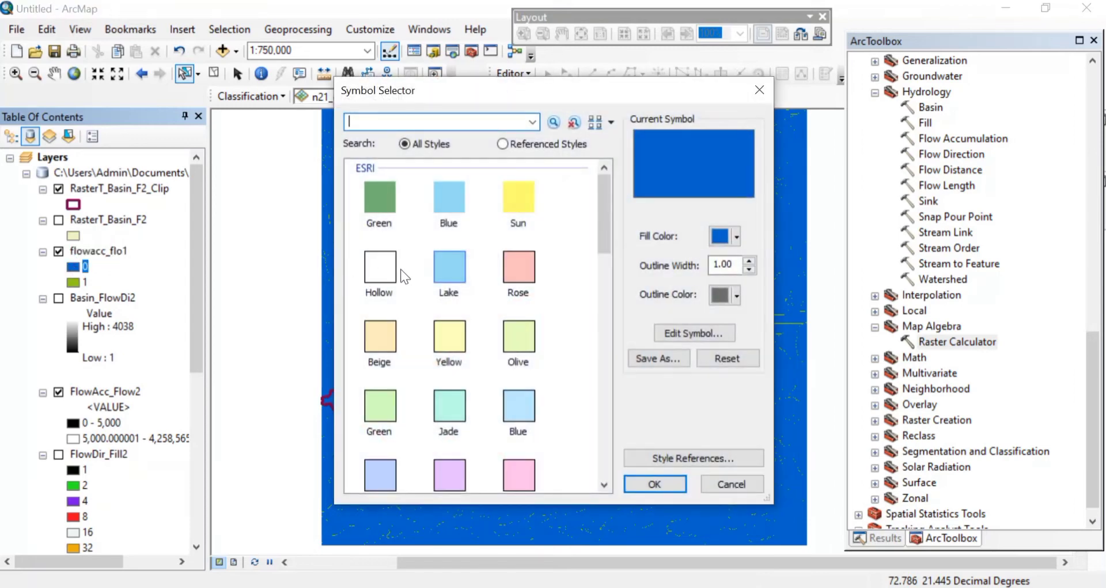
{"action": "left_click", "coordinate": [736, 236]}
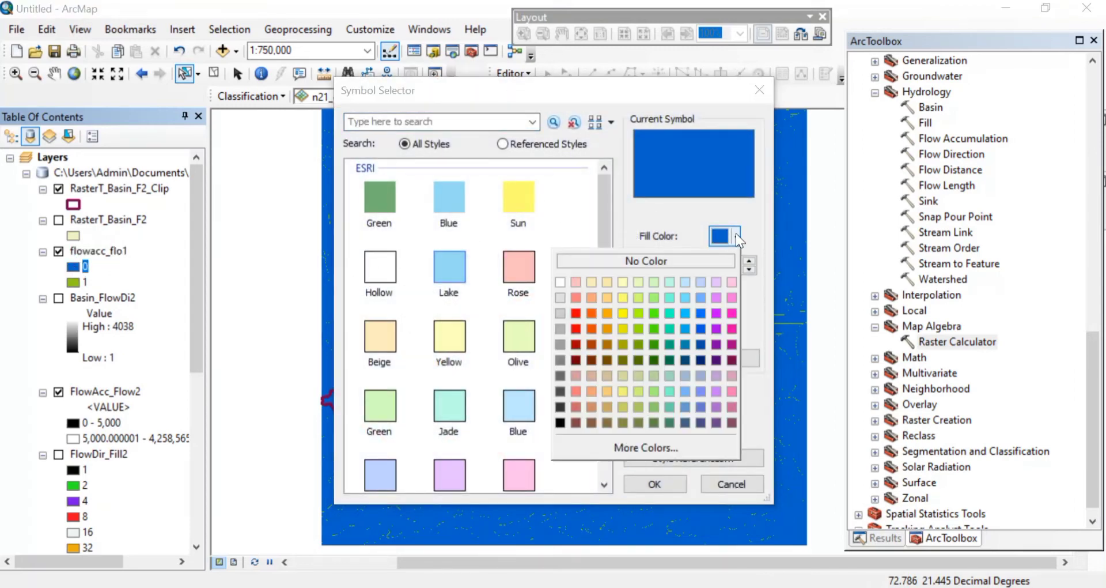
{"action": "left_click", "coordinate": [560, 282]}
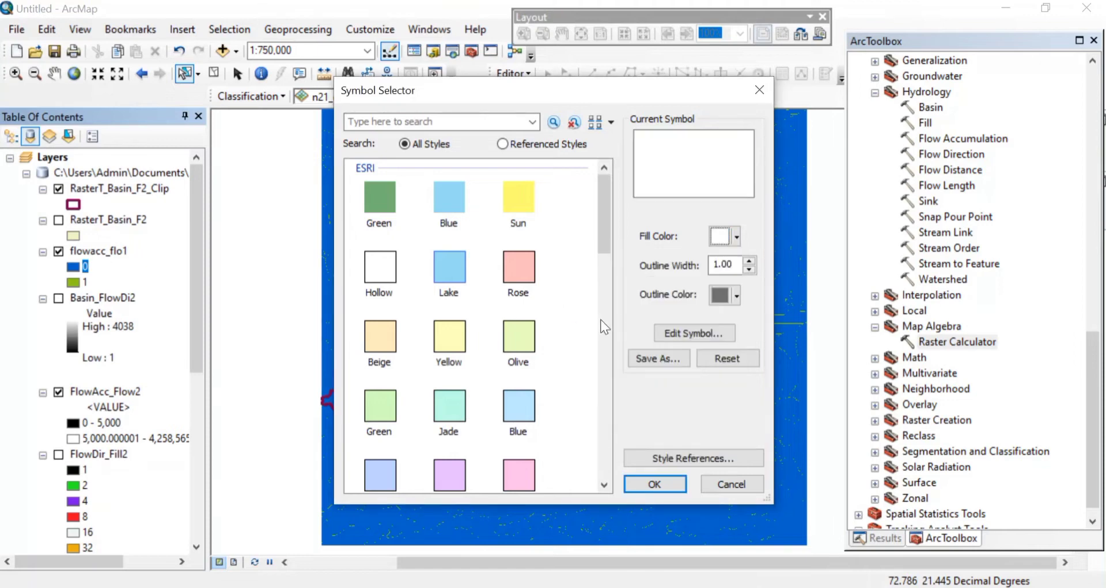
{"action": "left_click", "coordinate": [655, 484]}
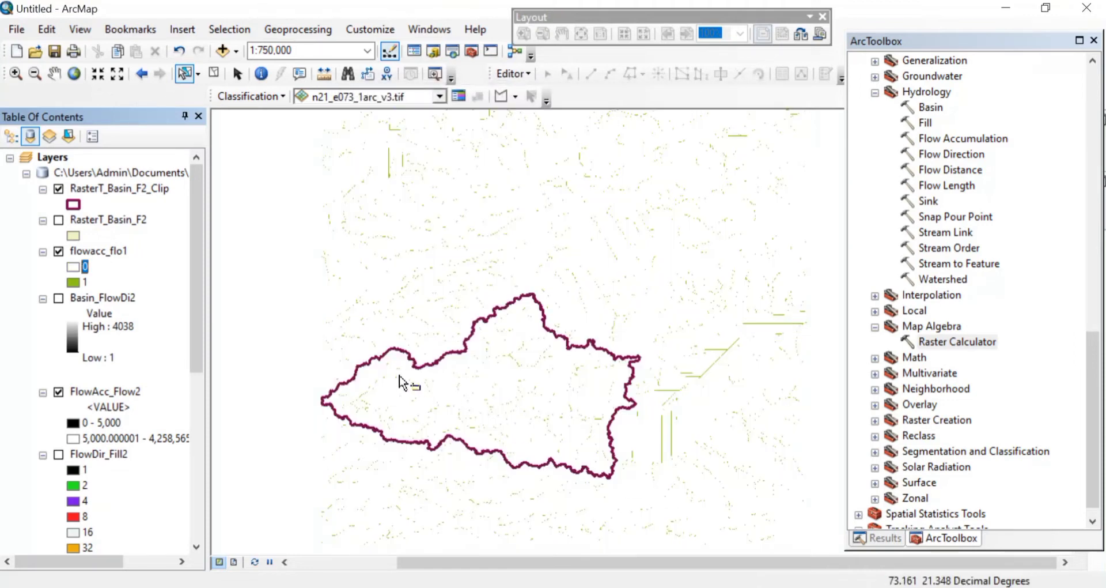
- Set the fill color of value 1 in the flowacc_flo1 layer to dark blue
{"action": "double_click", "coordinate": [73, 282]}
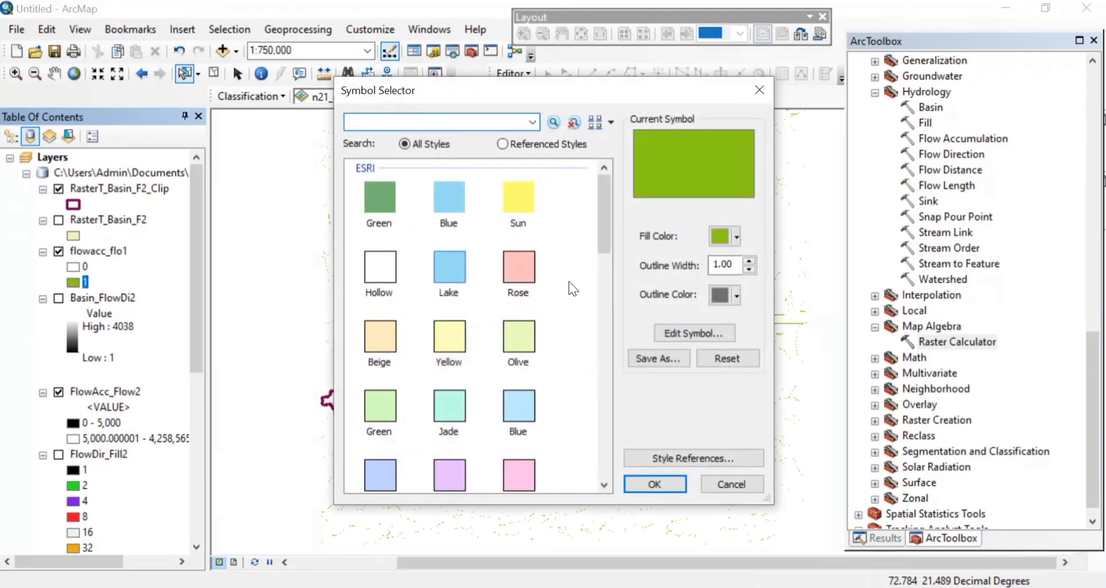
{"action": "left_click", "coordinate": [736, 237]}
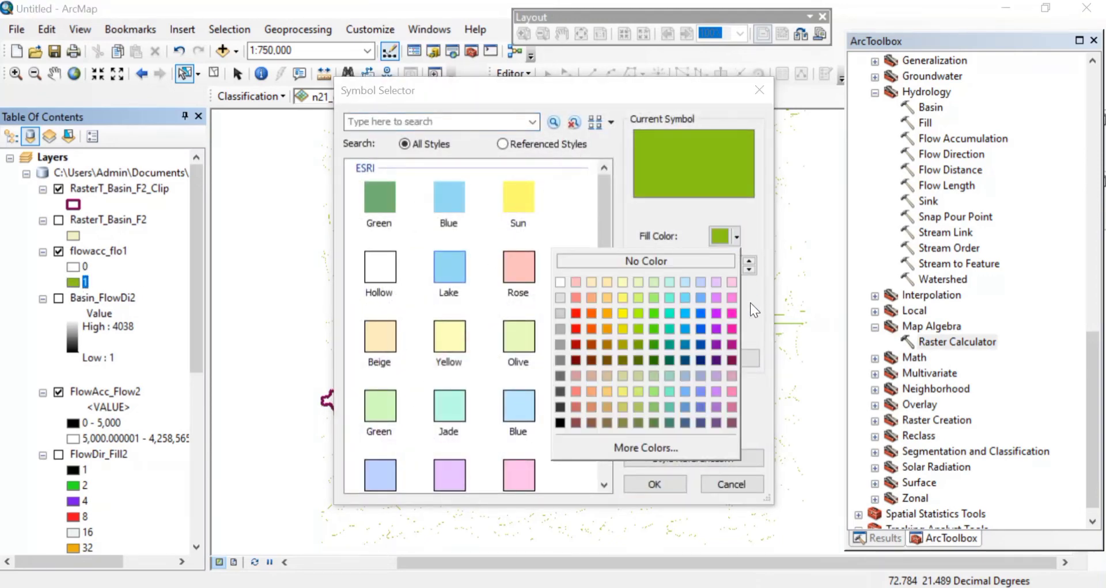
{"action": "left_click", "coordinate": [732, 359]}
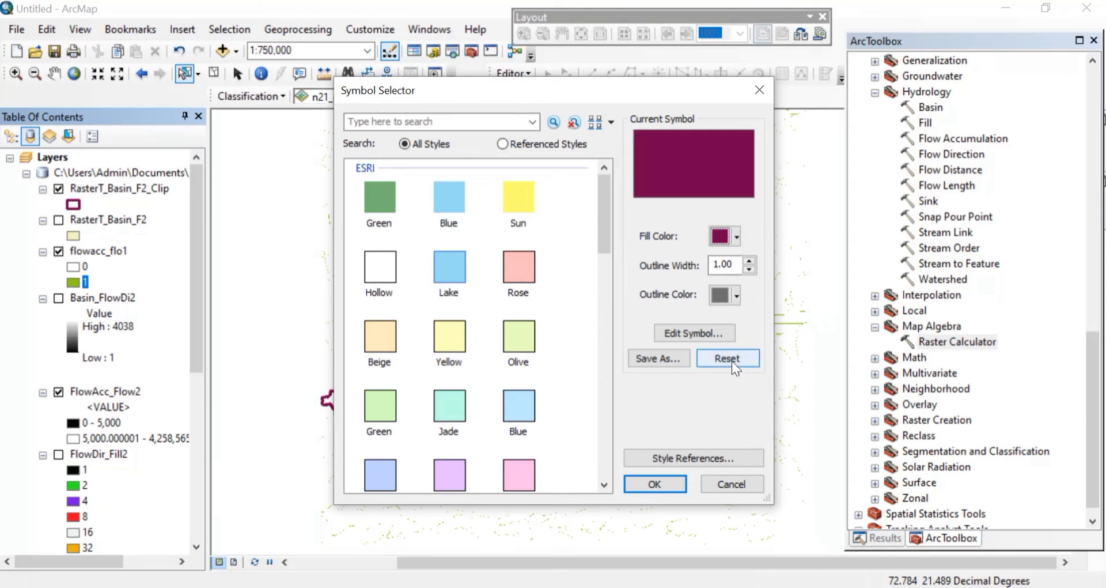
{"action": "left_click", "coordinate": [737, 237]}
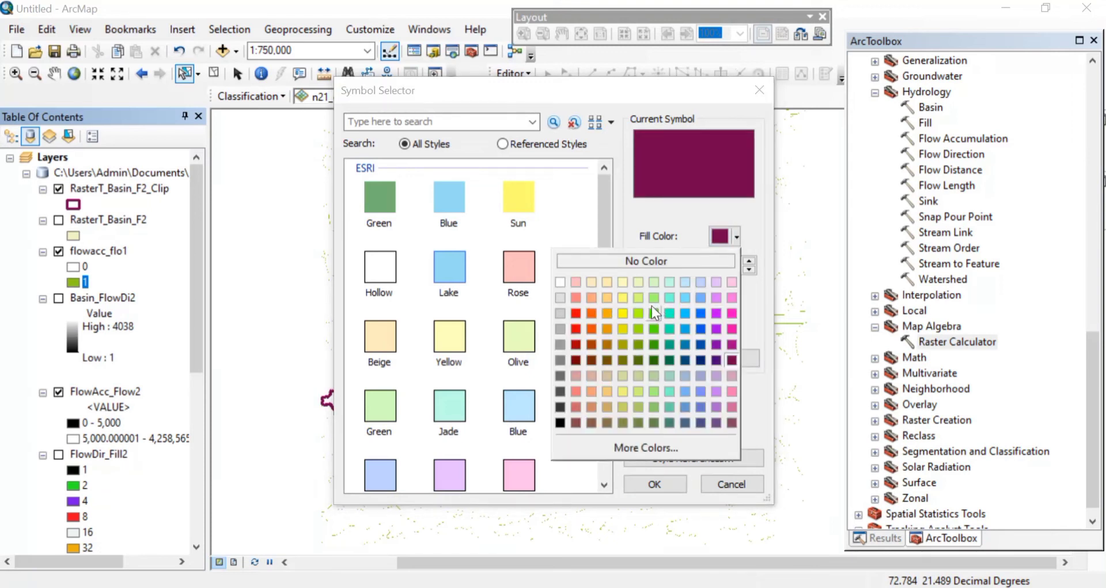
{"action": "left_click", "coordinate": [701, 359]}
{"action": "left_click", "coordinate": [661, 482]}
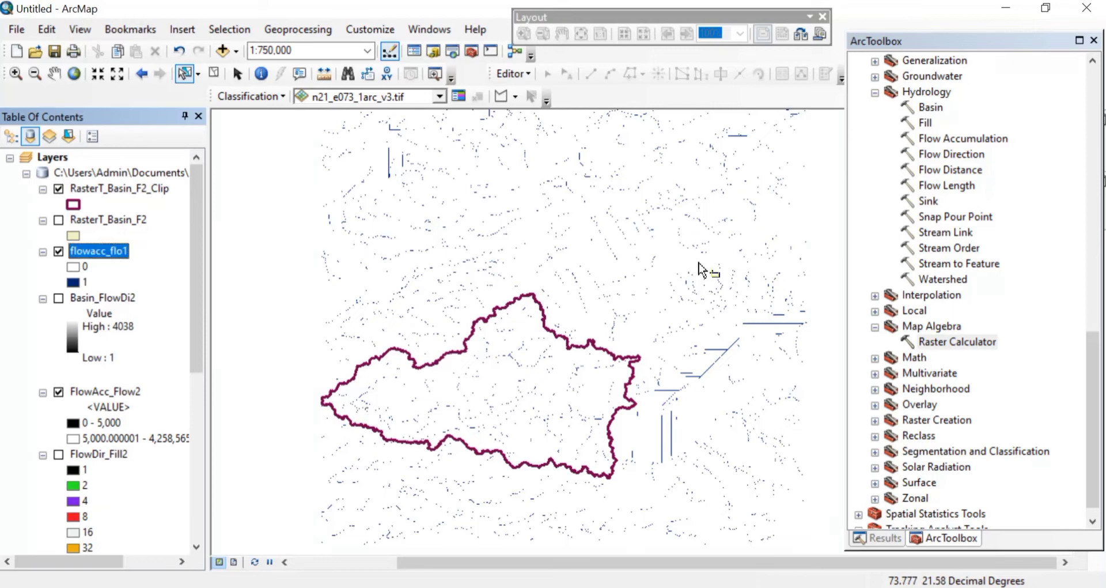
- Convert the flowacc_flo1 raster to polylines using the Value field, ZERO background value and polyline simplification
{"action": "scroll", "coordinate": [972, 213], "scroll_direction": "up", "scroll_amount": 15}
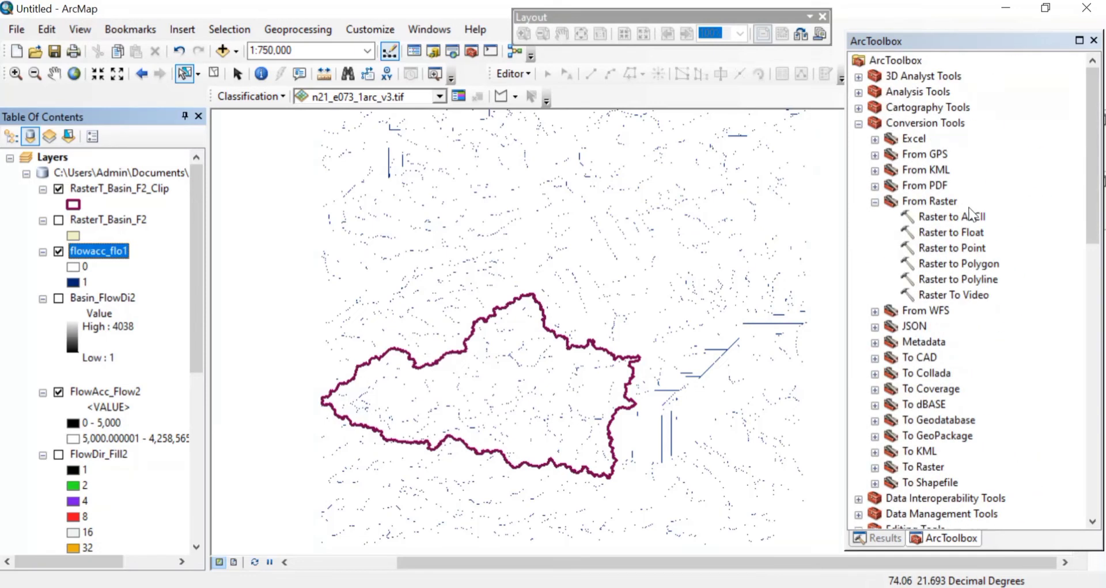
{"action": "double_click", "coordinate": [950, 280]}
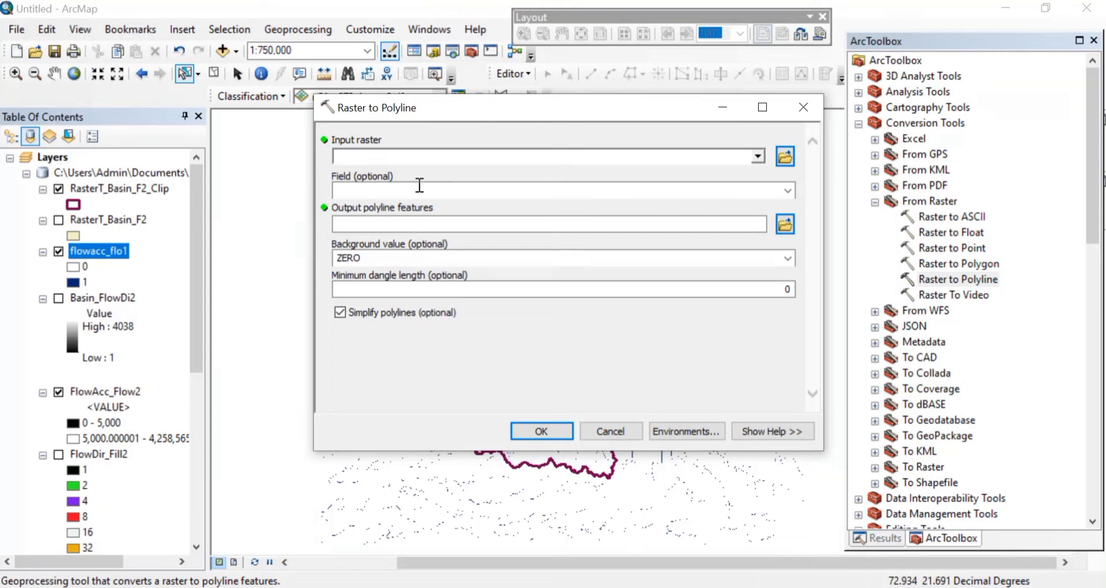
{"action": "left_click", "coordinate": [757, 156]}
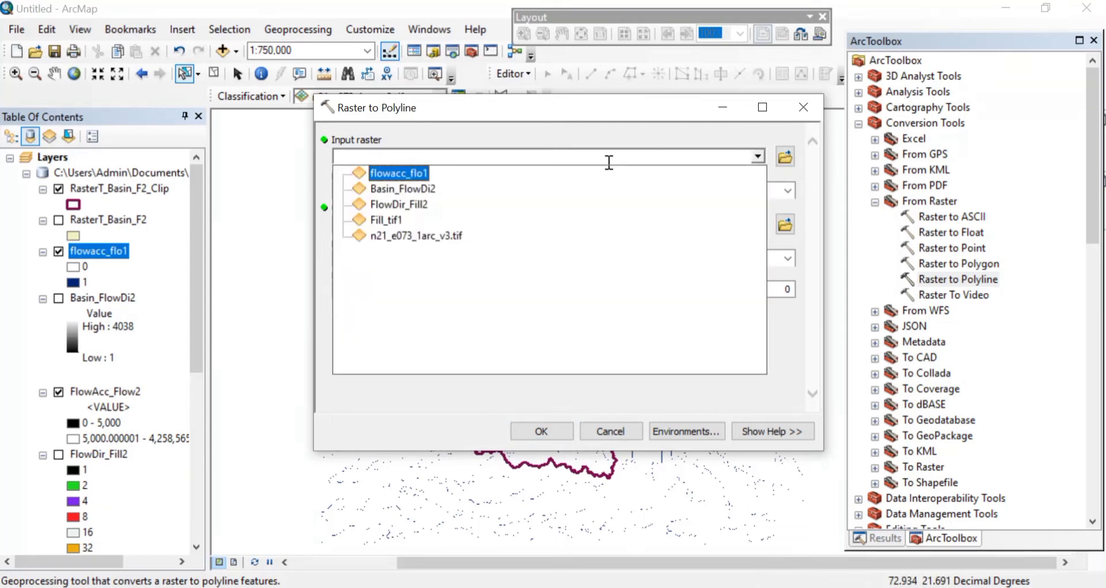
{"action": "left_click", "coordinate": [397, 175]}
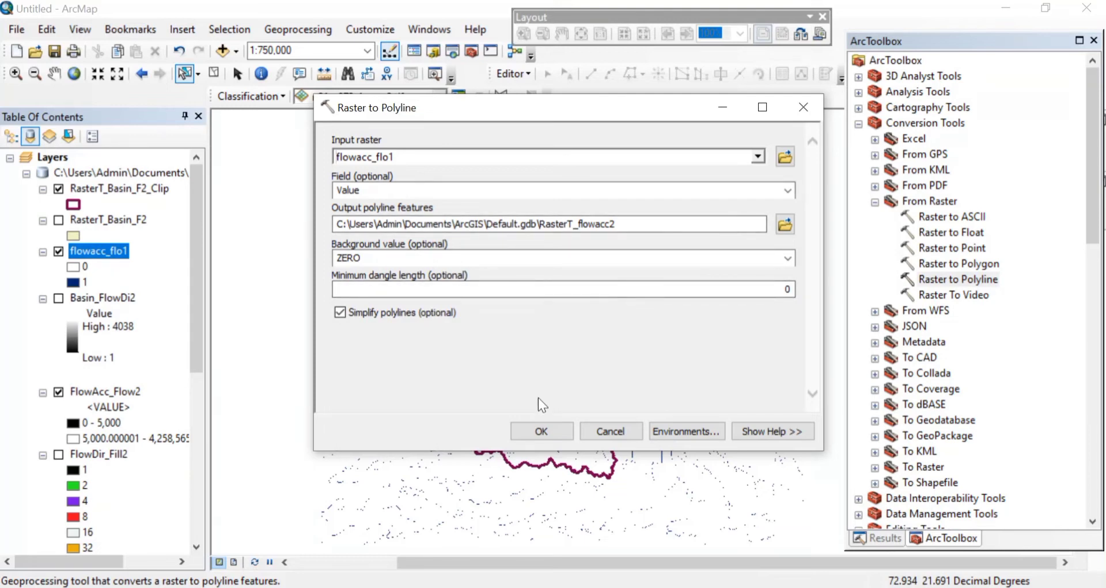
{"action": "left_click", "coordinate": [542, 431]}
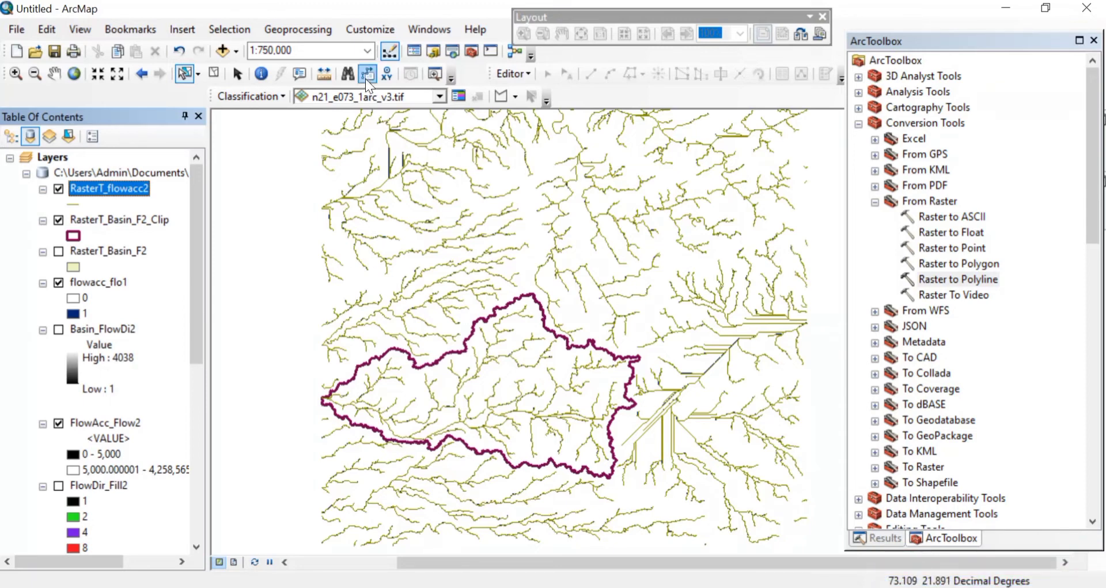
- Clip RasterT_flowacc2 to the RasterT_Basin_F2_Clip polygon, naming the output feature class WatershedDelineation in Default.gdb
{"action": "left_click", "coordinate": [290, 33]}
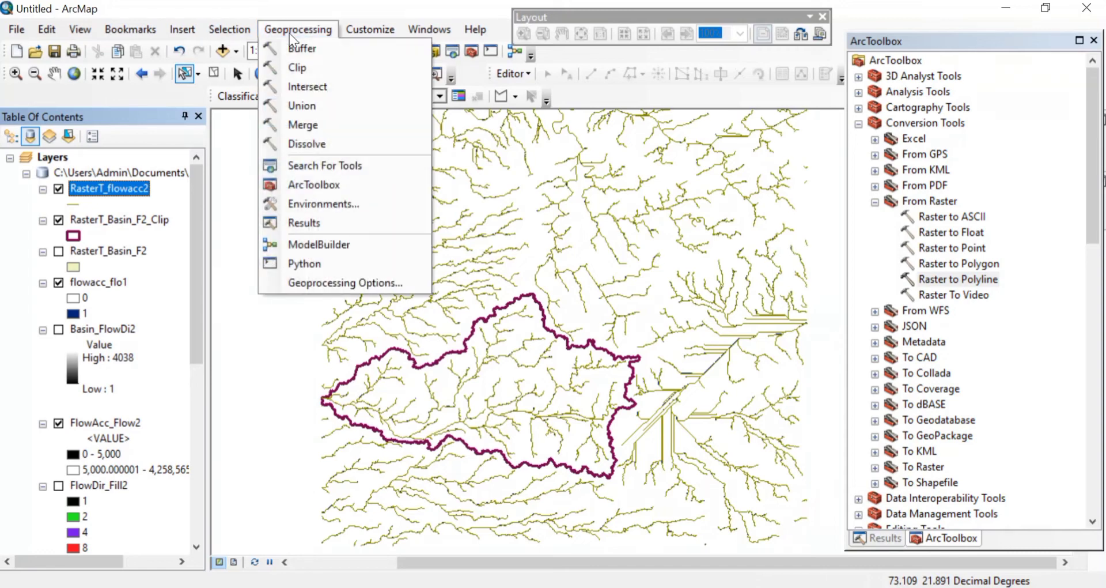
{"action": "left_click", "coordinate": [296, 73]}
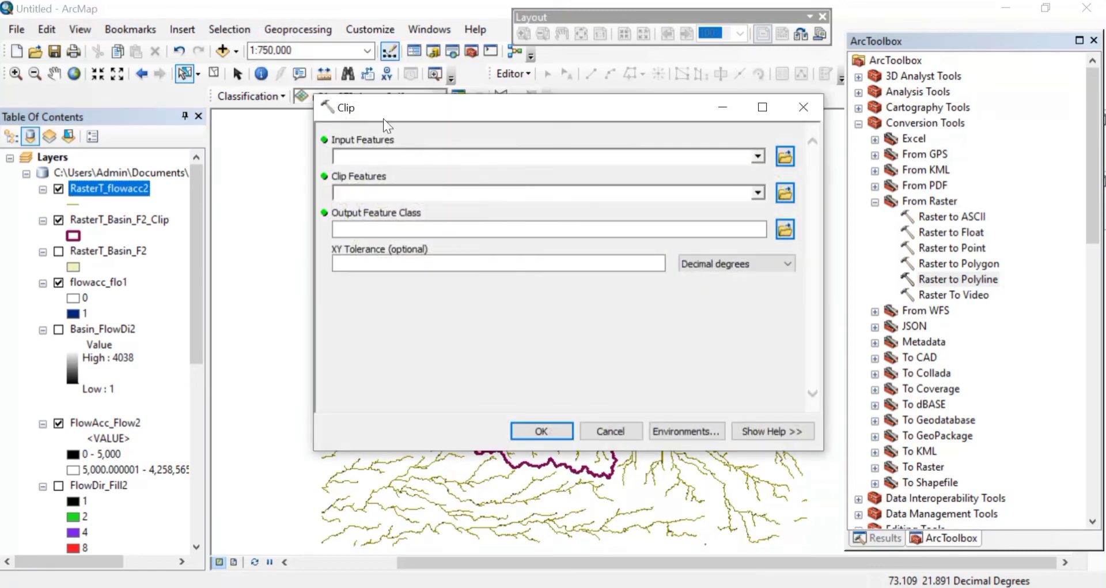
{"action": "left_click", "coordinate": [757, 156]}
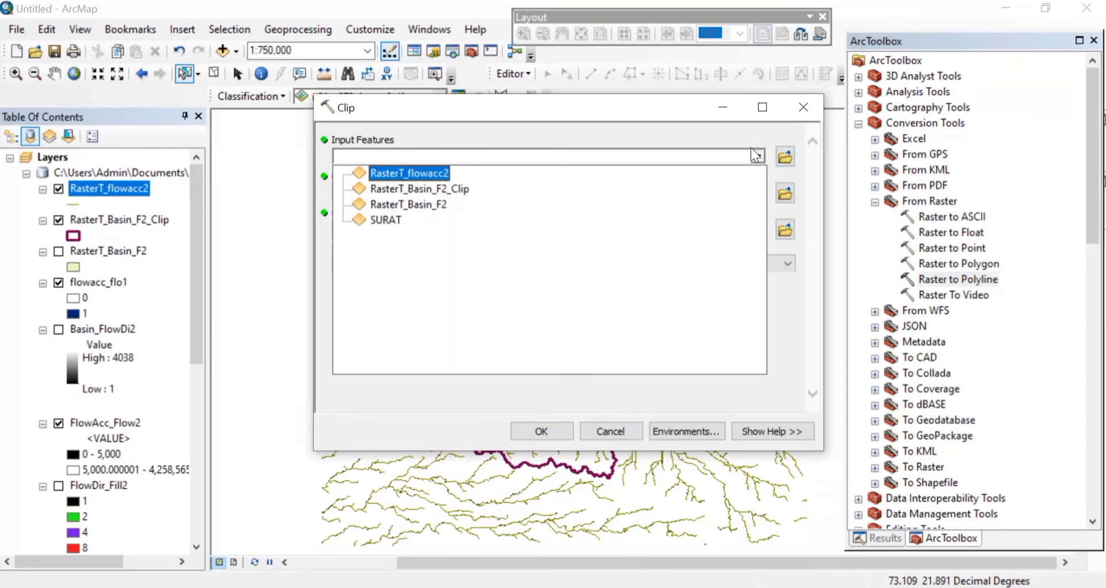
{"action": "left_click", "coordinate": [430, 174]}
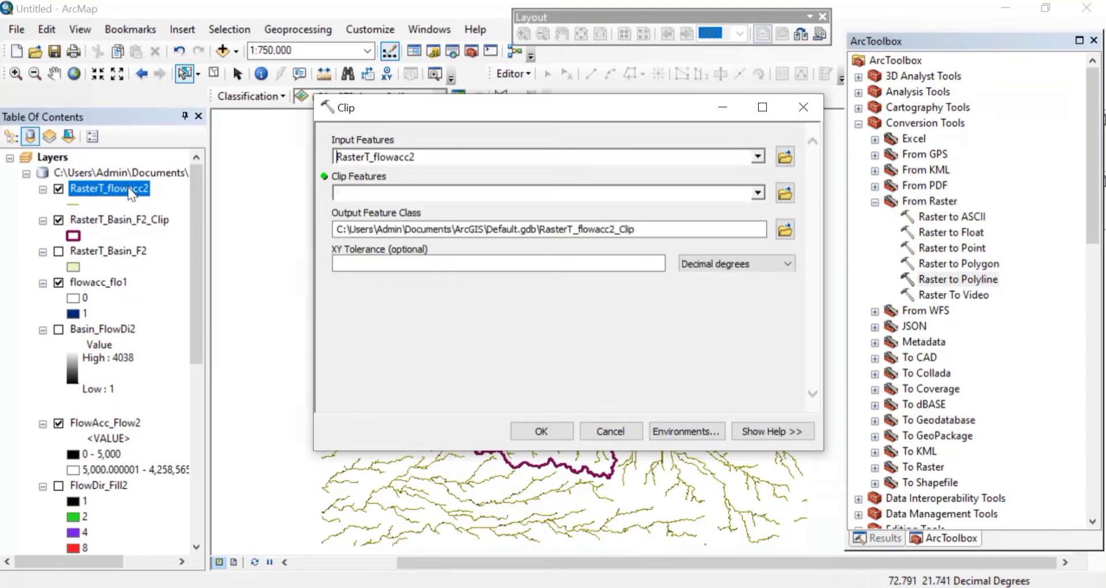
{"action": "left_click", "coordinate": [760, 195]}
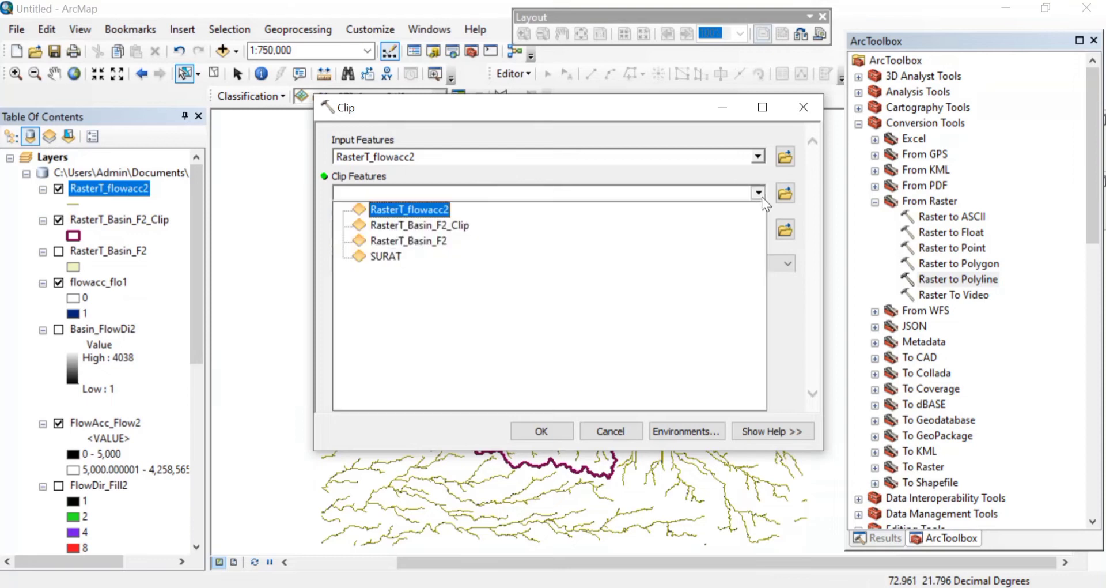
{"action": "left_click", "coordinate": [471, 229]}
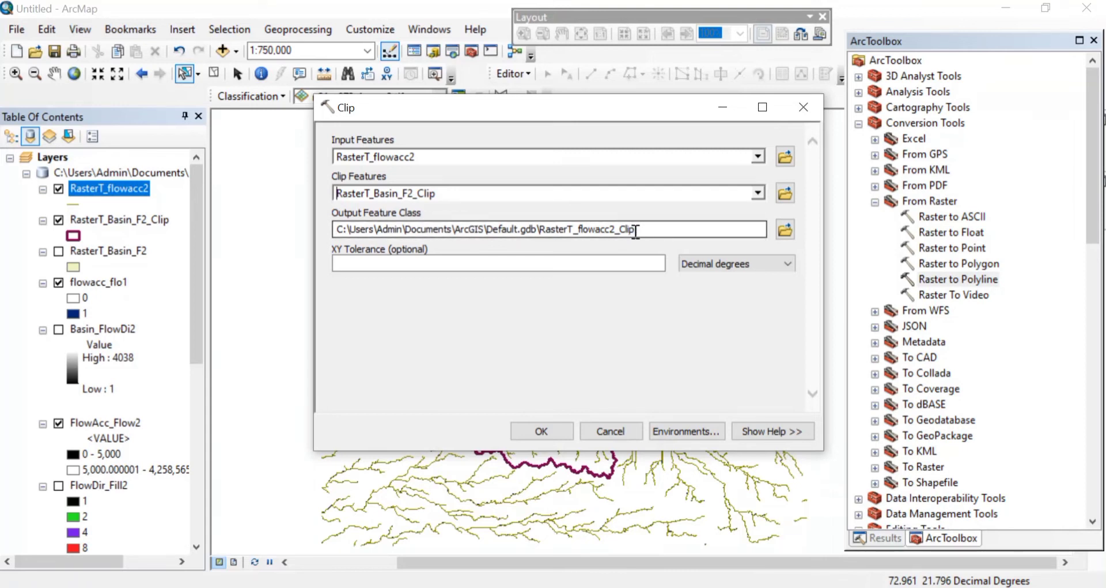
{"action": "left_click_drag", "start_coordinate": [635, 231], "coordinate": [543, 228]}
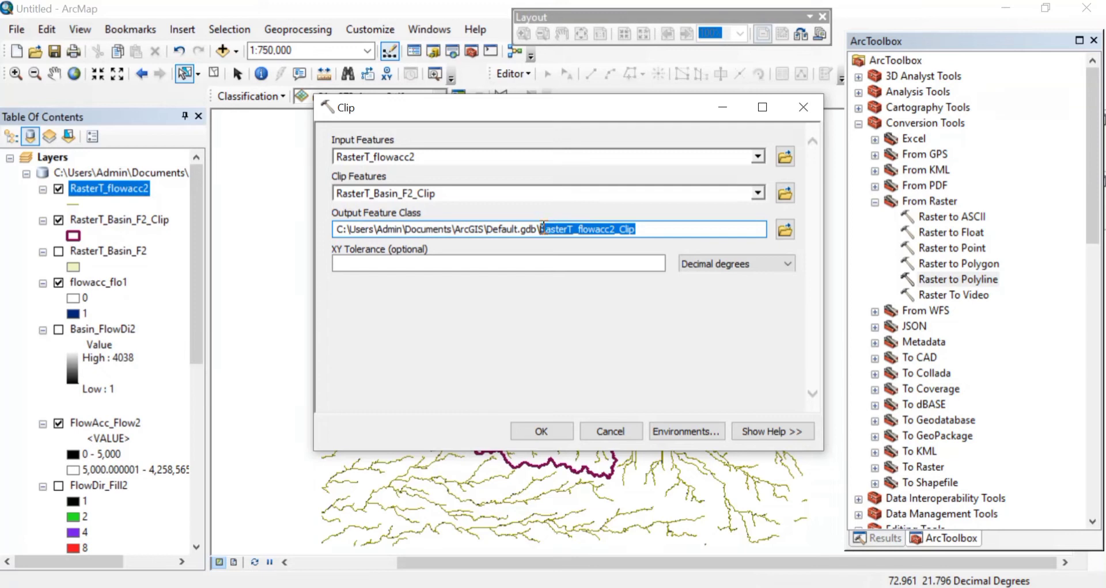
{"action": "type", "text": "W"}
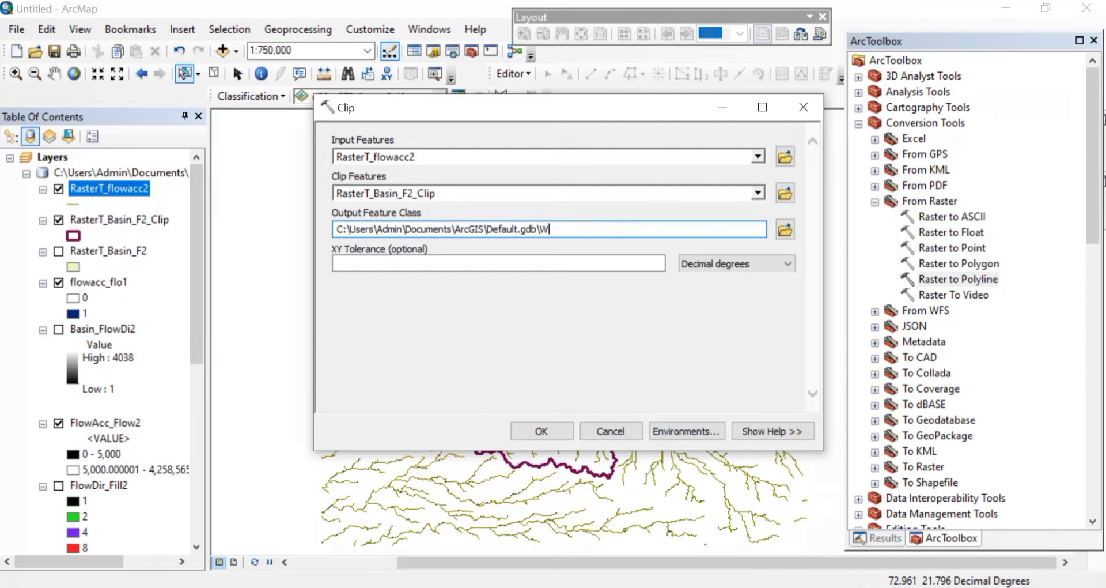
{"action": "type", "text": "atershedDelineation"}
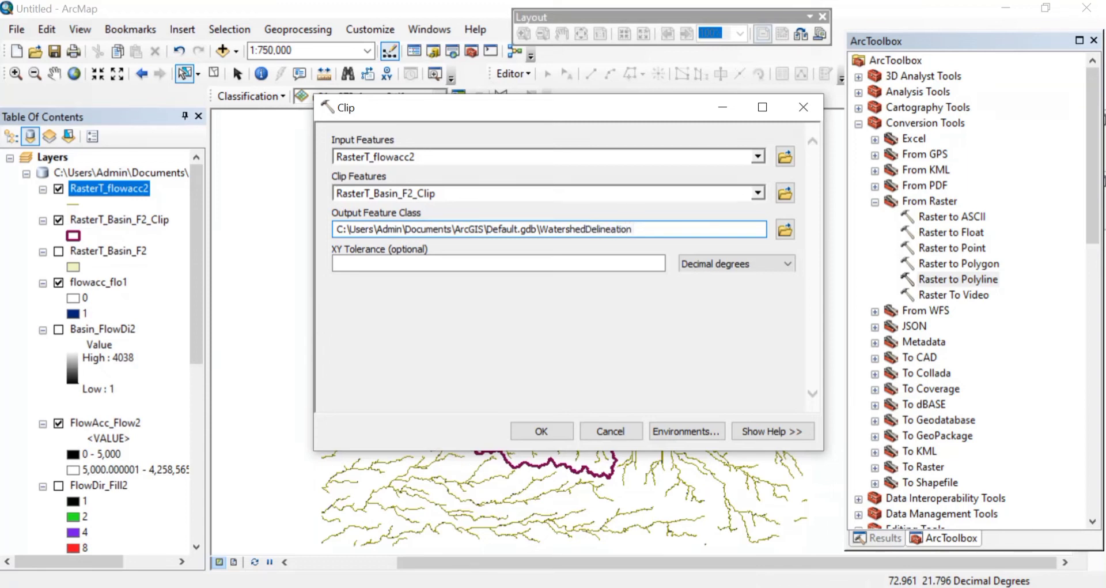
{"action": "left_click", "coordinate": [542, 433]}
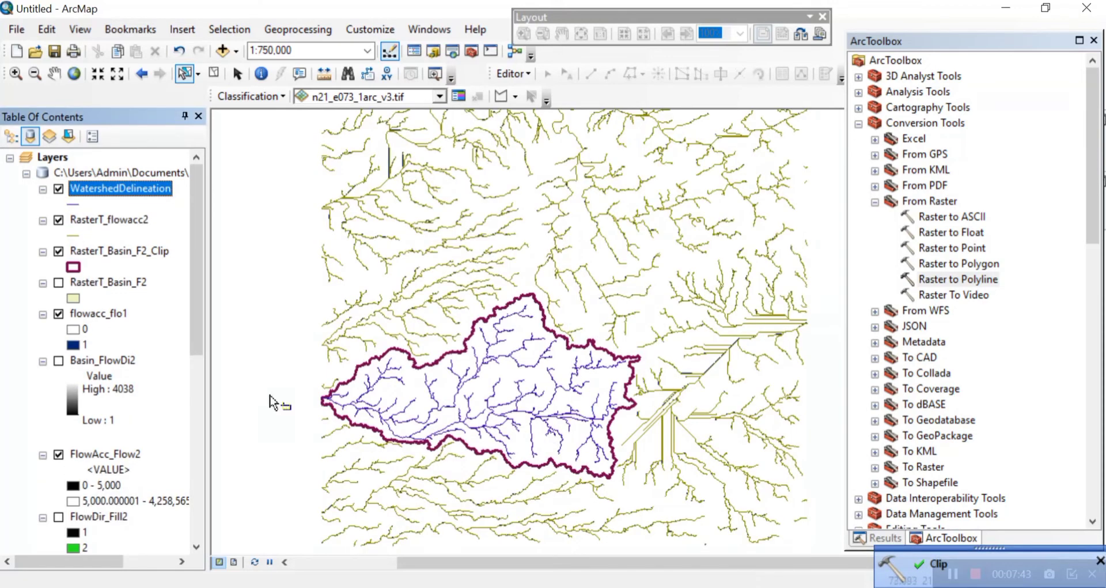
- Hide the RasterT_flowacc2, flowacc_flo1 and FlowAcc_Flow2 layers, keeping the basin outline and clipped streams displayed
{"action": "left_click", "coordinate": [58, 220]}
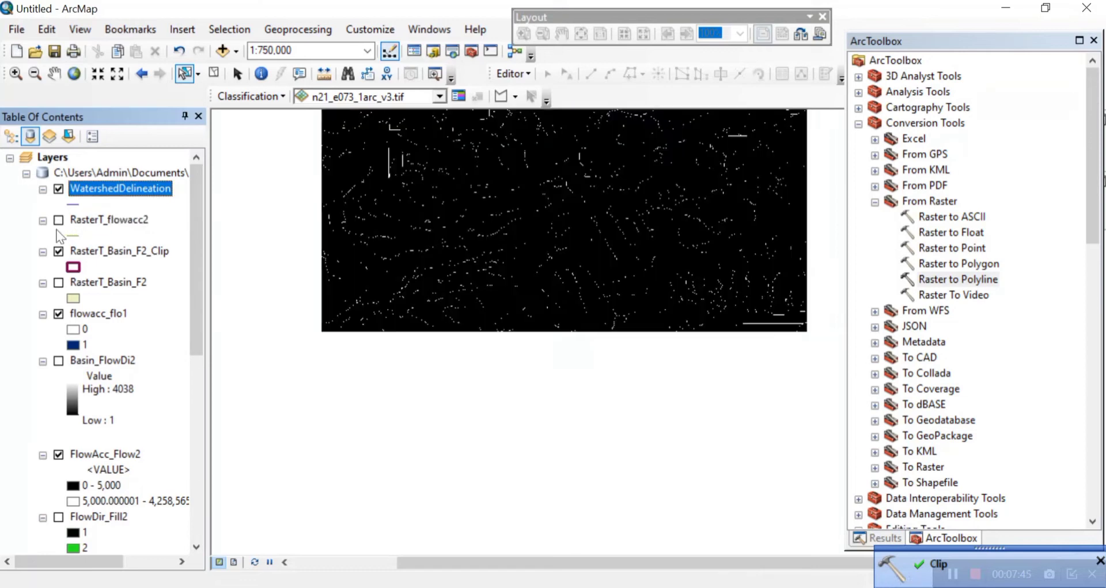
{"action": "left_click", "coordinate": [59, 257]}
{"action": "left_click", "coordinate": [58, 253]}
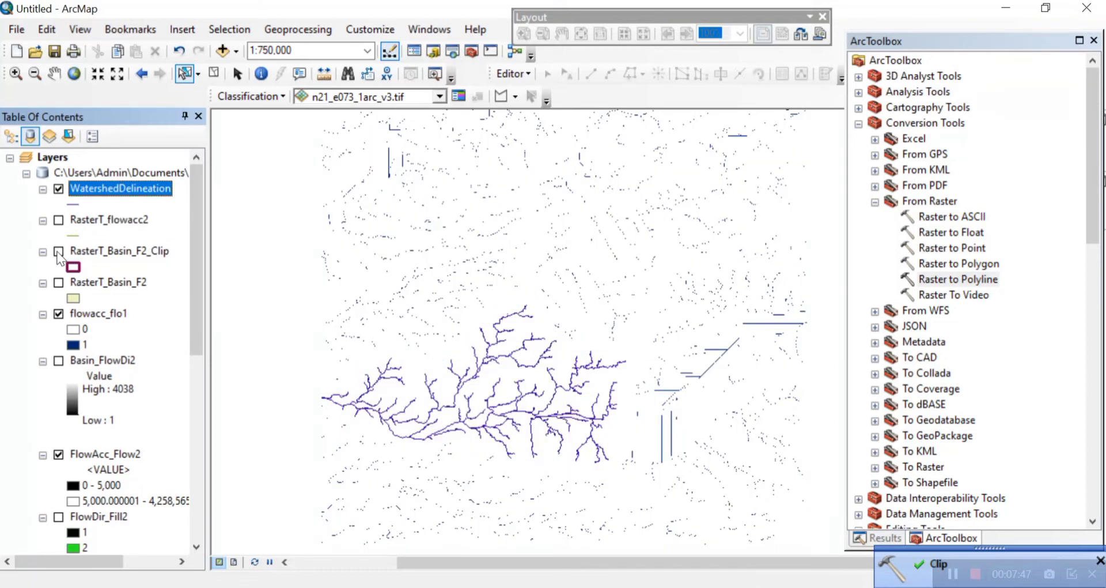
{"action": "left_click", "coordinate": [58, 252]}
{"action": "left_click", "coordinate": [59, 314]}
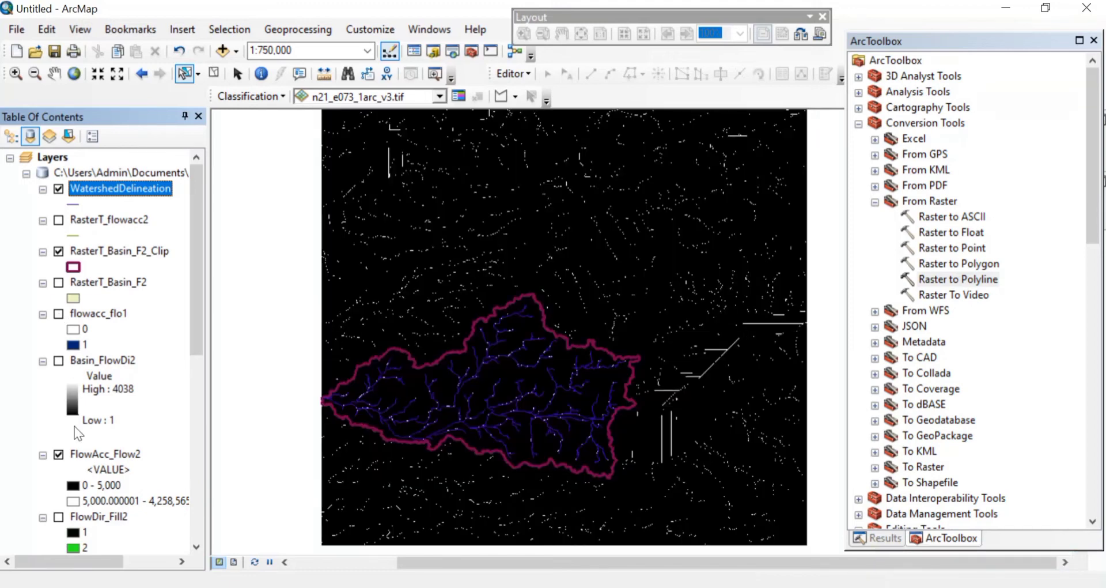
{"action": "left_click", "coordinate": [59, 454]}
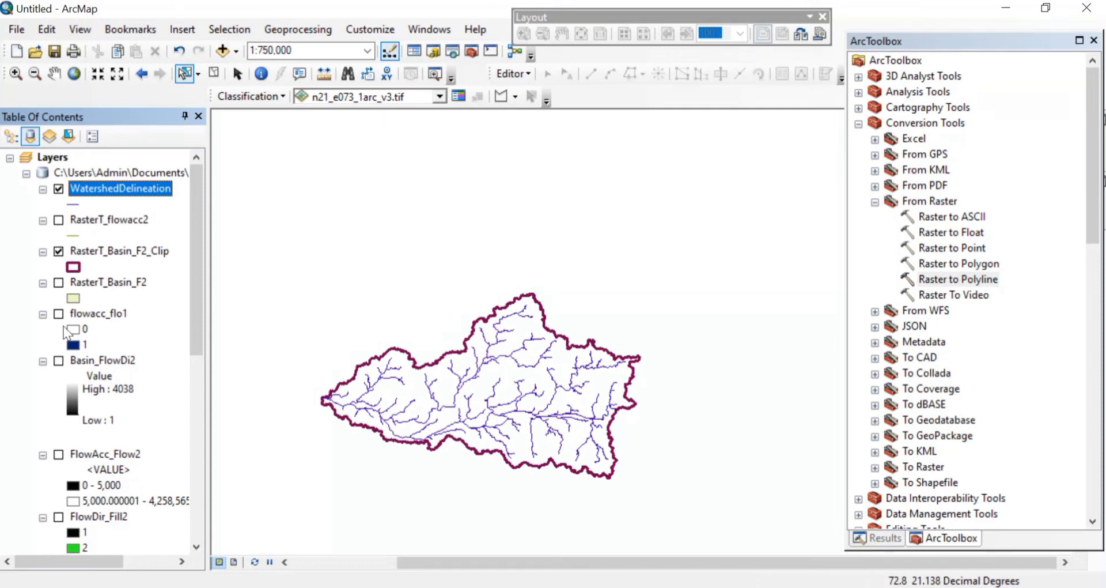
- Remove the RasterT_Basin_F2, flowacc_flo1, Basin_FlowDi2, FlowAcc_Flow2, FlowDir_Fill2, Fill_tif1 and RasterT_flowacc2 layers from the map
{"action": "left_click", "coordinate": [105, 283]}
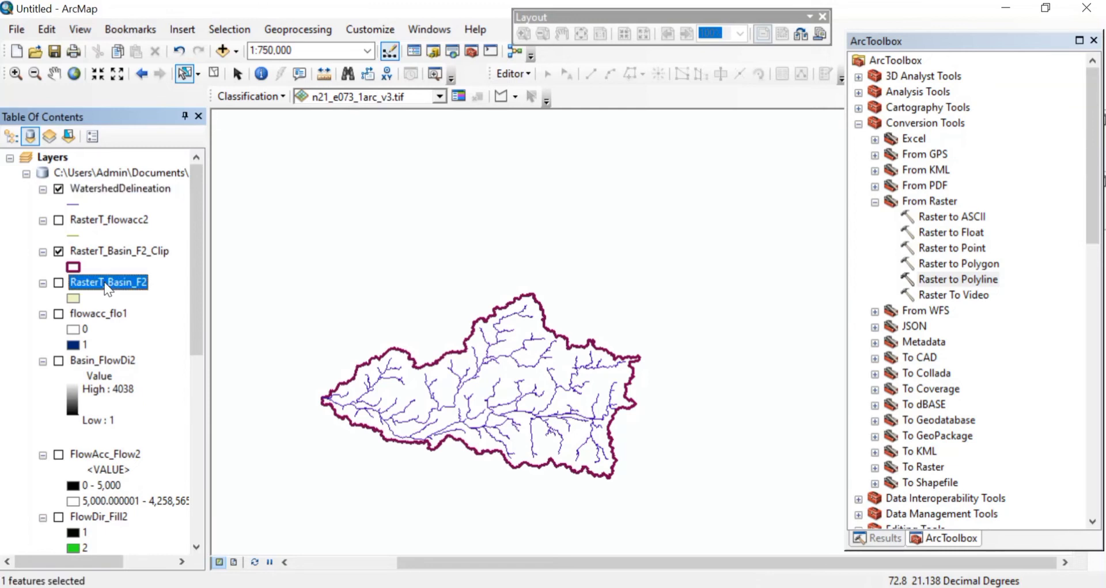
{"action": "left_click", "coordinate": [109, 312], "text": "ctrl"}
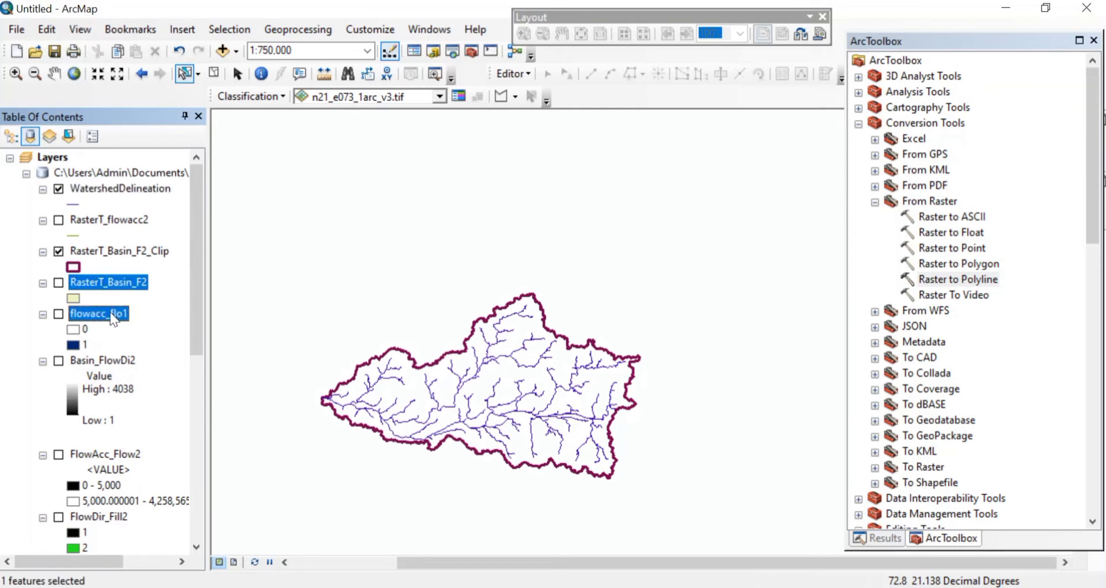
{"action": "left_click", "coordinate": [126, 359], "text": "ctrl"}
{"action": "left_click", "coordinate": [132, 454], "text": "ctrl"}
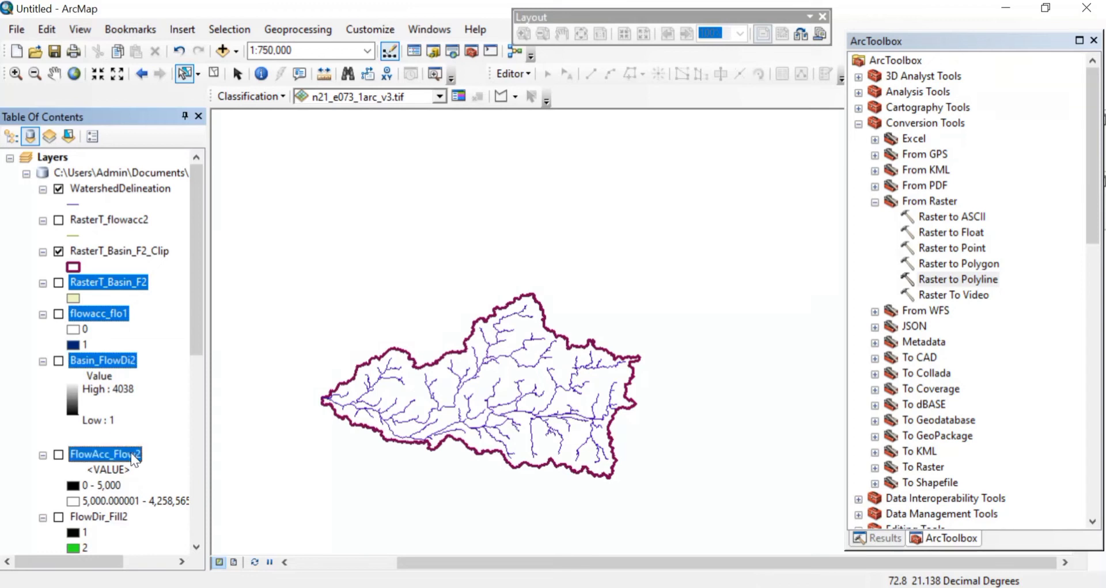
{"action": "left_click", "coordinate": [192, 499]}
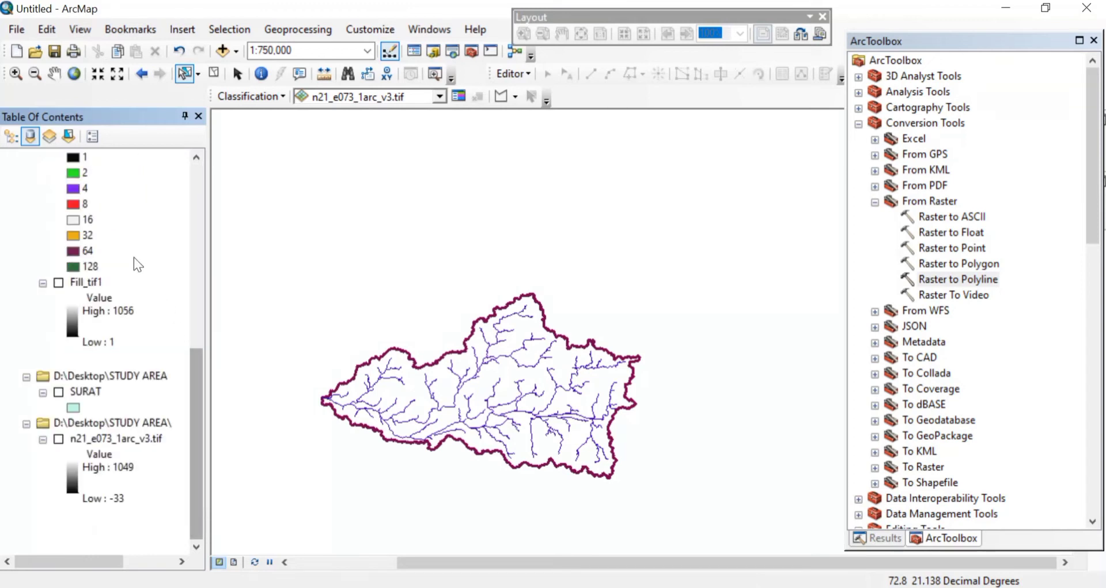
{"action": "scroll", "coordinate": [94, 286], "scroll_direction": "up", "scroll_amount": 4}
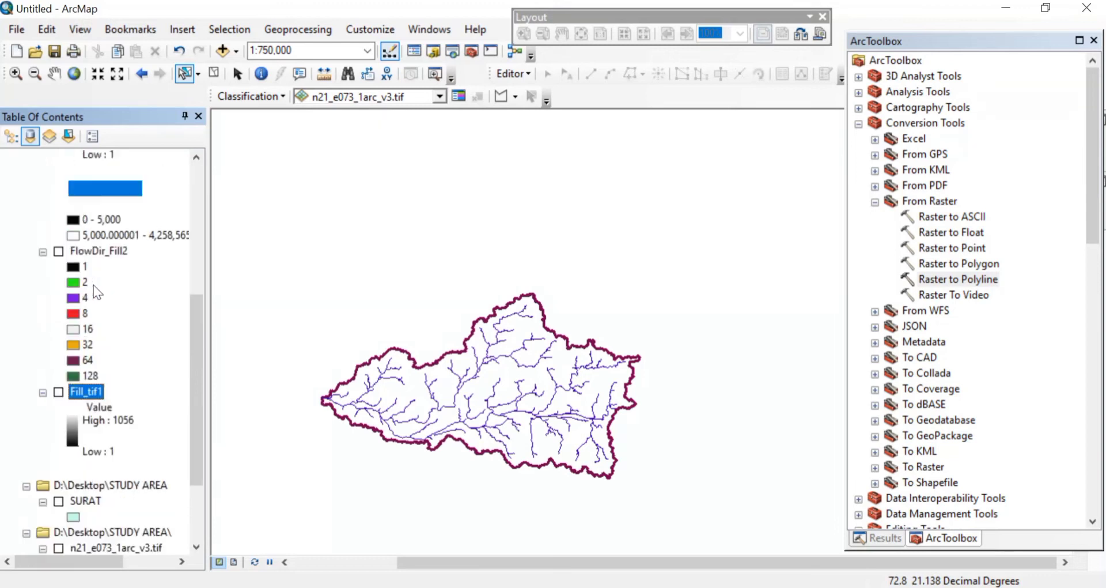
{"action": "left_click", "coordinate": [106, 348], "text": "ctrl"}
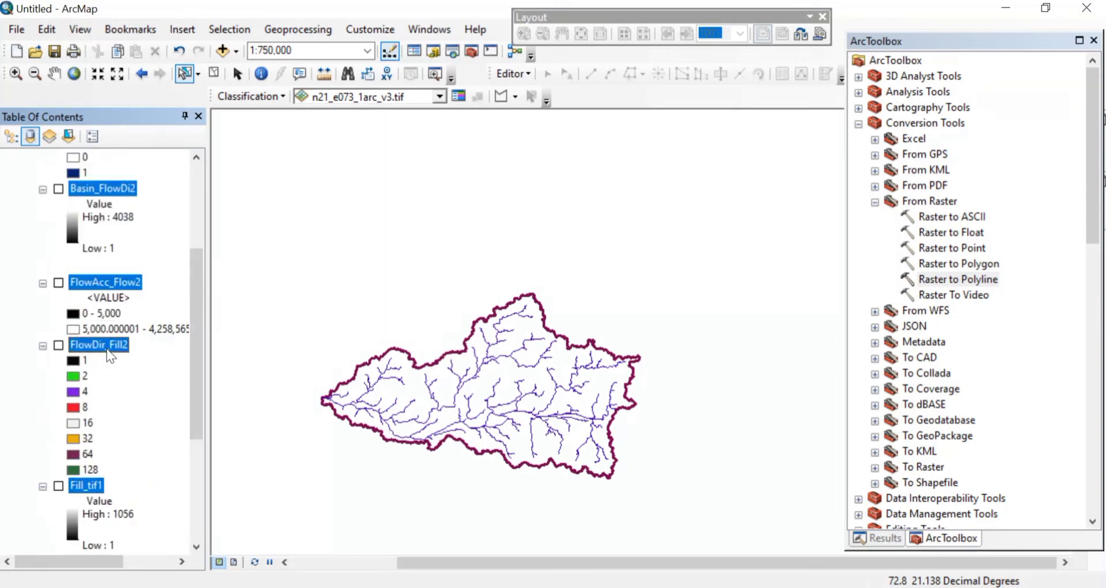
{"action": "right_click", "coordinate": [106, 348]}
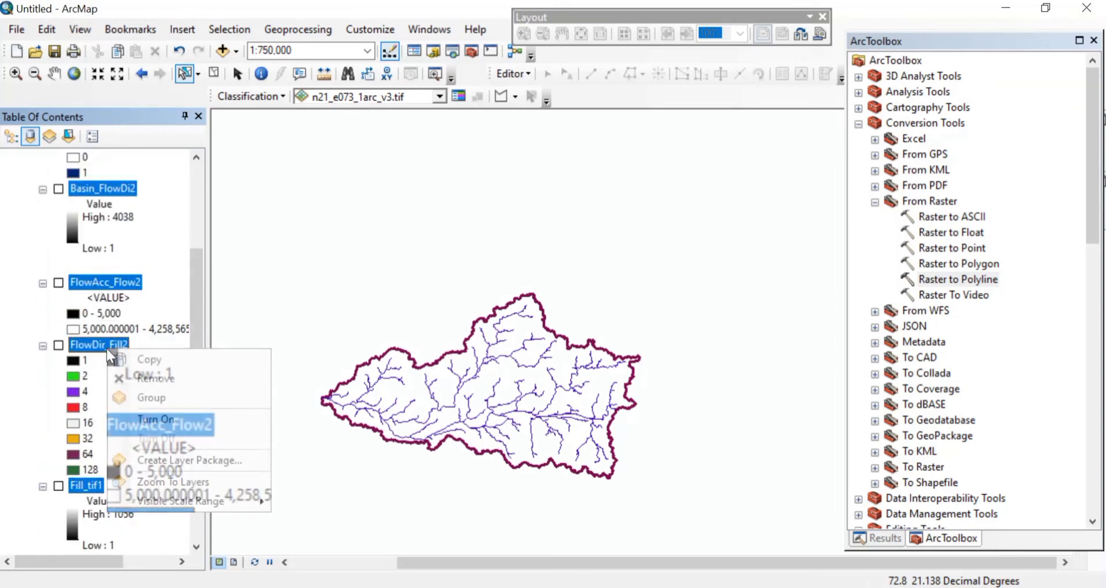
{"action": "left_click", "coordinate": [151, 384]}
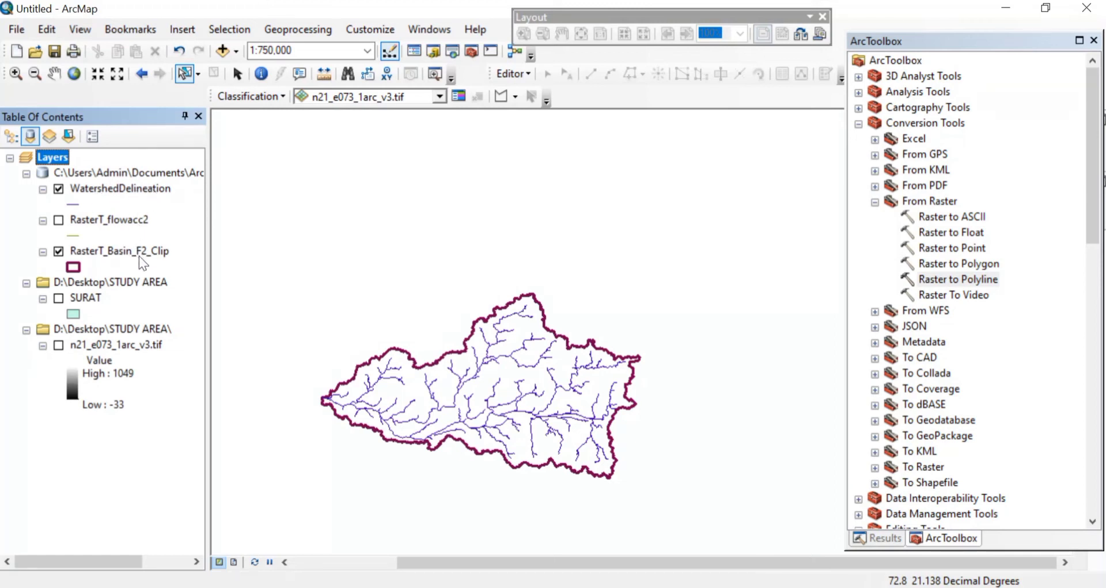
{"action": "right_click", "coordinate": [108, 224]}
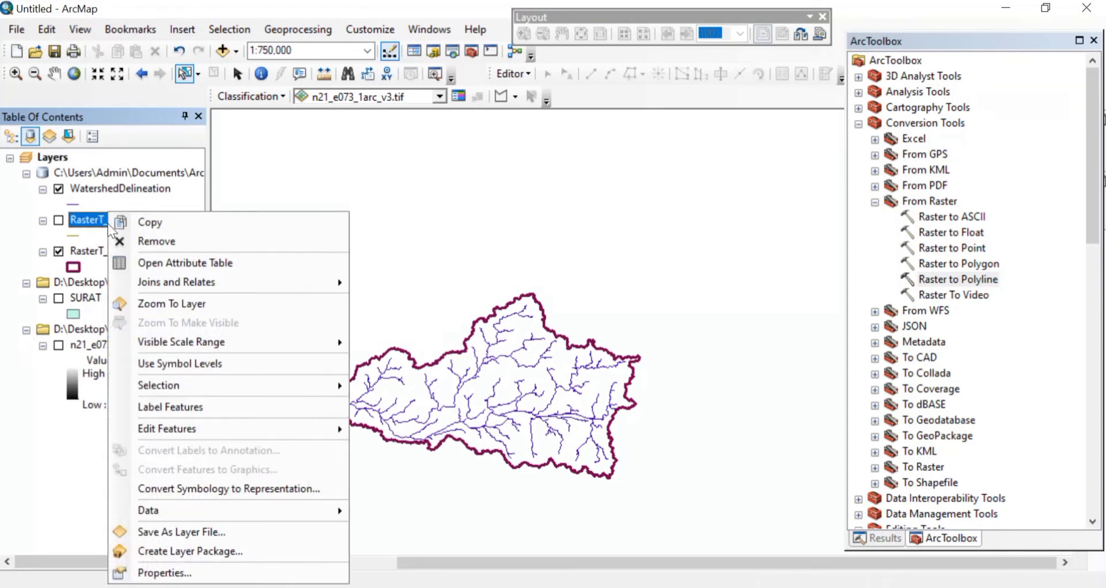
{"action": "left_click", "coordinate": [135, 243]}
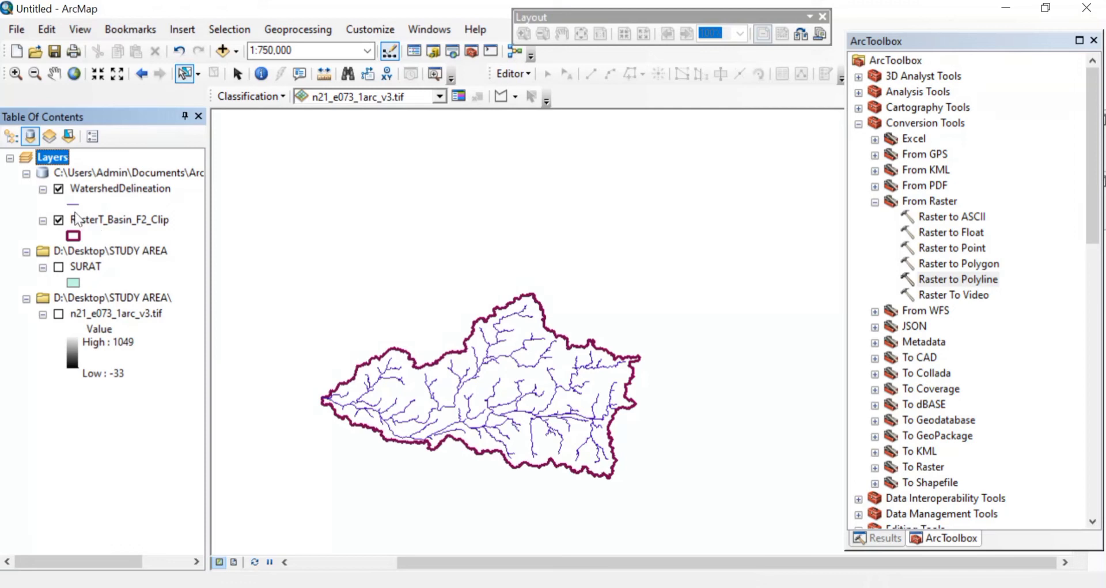
- Turn the WatershedDelineation and RasterT_Basin_F2_Clip layers off and on again to inspect the streams and basin outline separately
{"action": "left_click", "coordinate": [58, 189]}
{"action": "left_click", "coordinate": [58, 189]}
{"action": "left_click", "coordinate": [58, 222]}
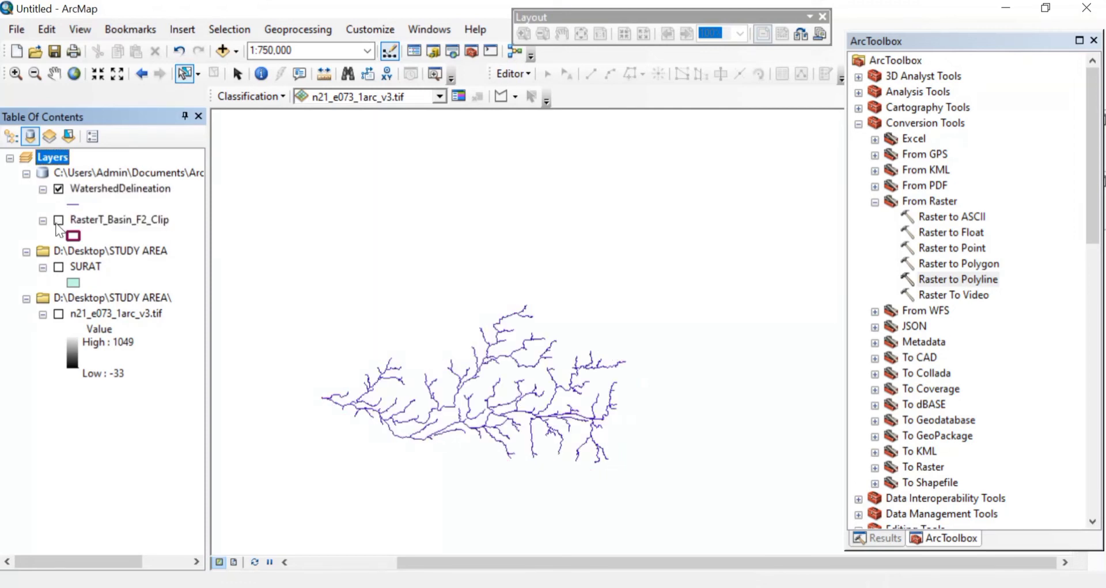
{"action": "left_click", "coordinate": [58, 221]}
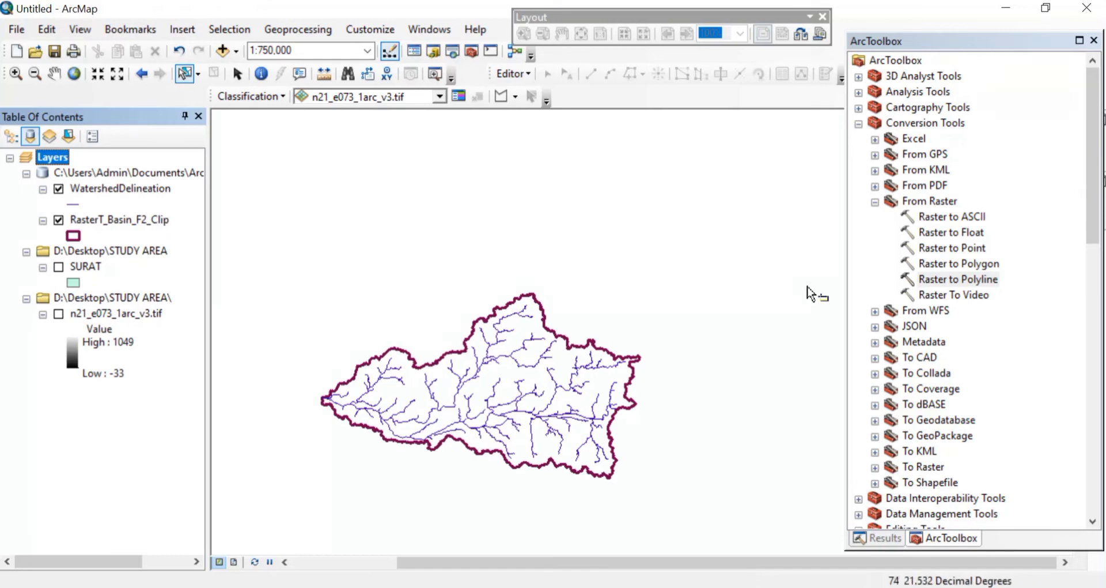
- Start the Line Density tool with WatershedDelineation as the input polyline features and grid_code as the population field
{"action": "scroll", "coordinate": [970, 347], "scroll_direction": "down", "scroll_amount": 3}
{"action": "scroll", "coordinate": [970, 347], "scroll_direction": "down", "scroll_amount": 10}
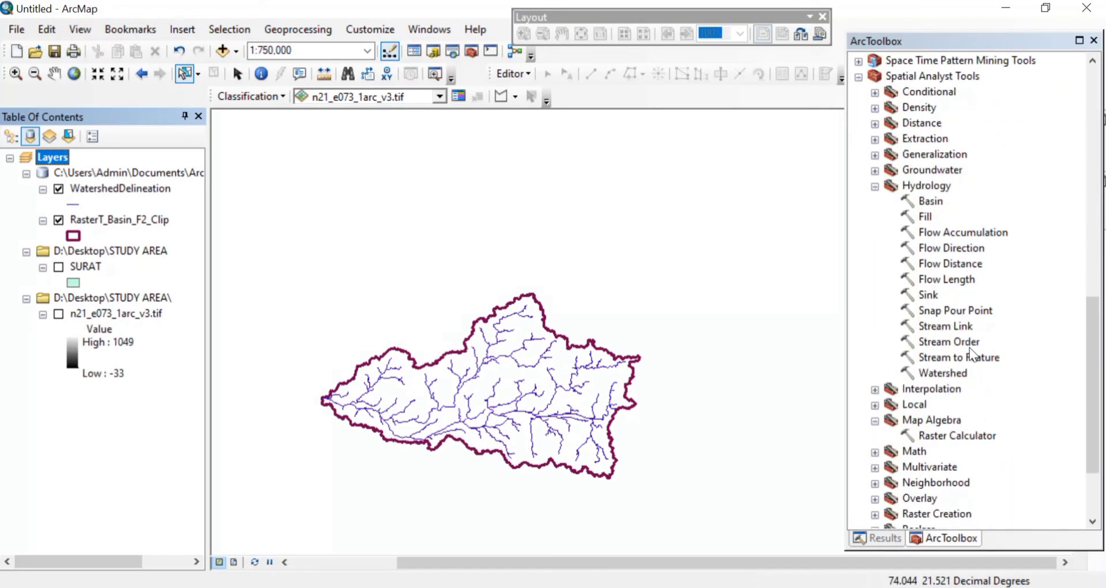
{"action": "left_click", "coordinate": [874, 108]}
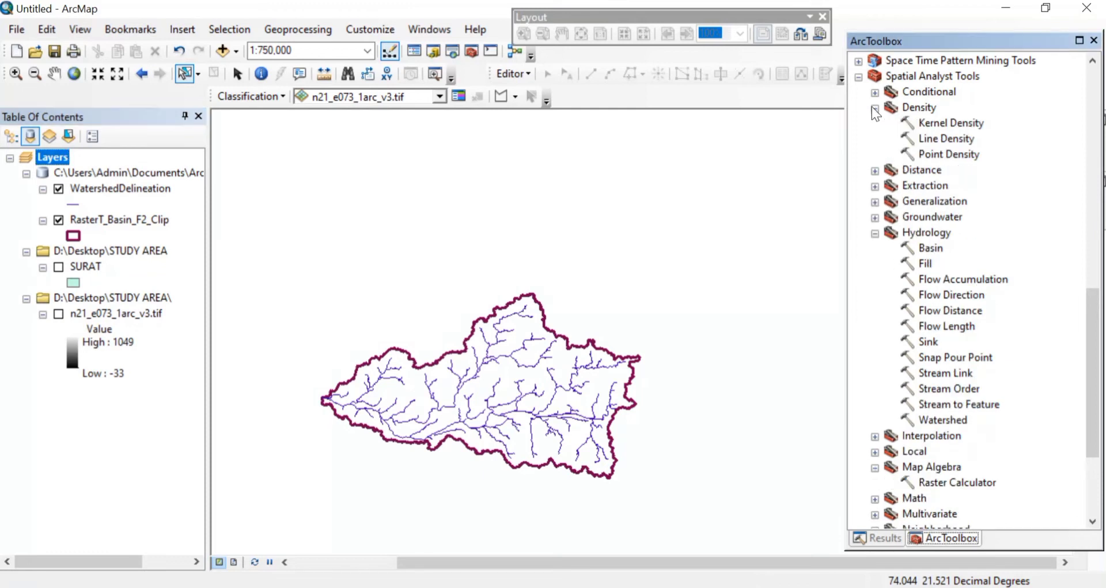
{"action": "double_click", "coordinate": [944, 137]}
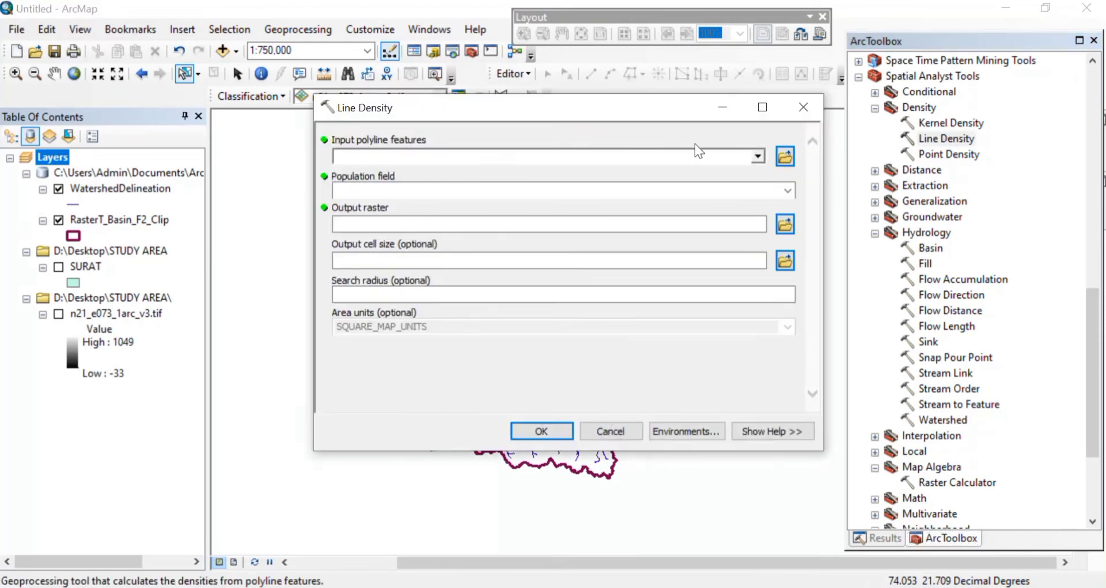
{"action": "left_click", "coordinate": [755, 158]}
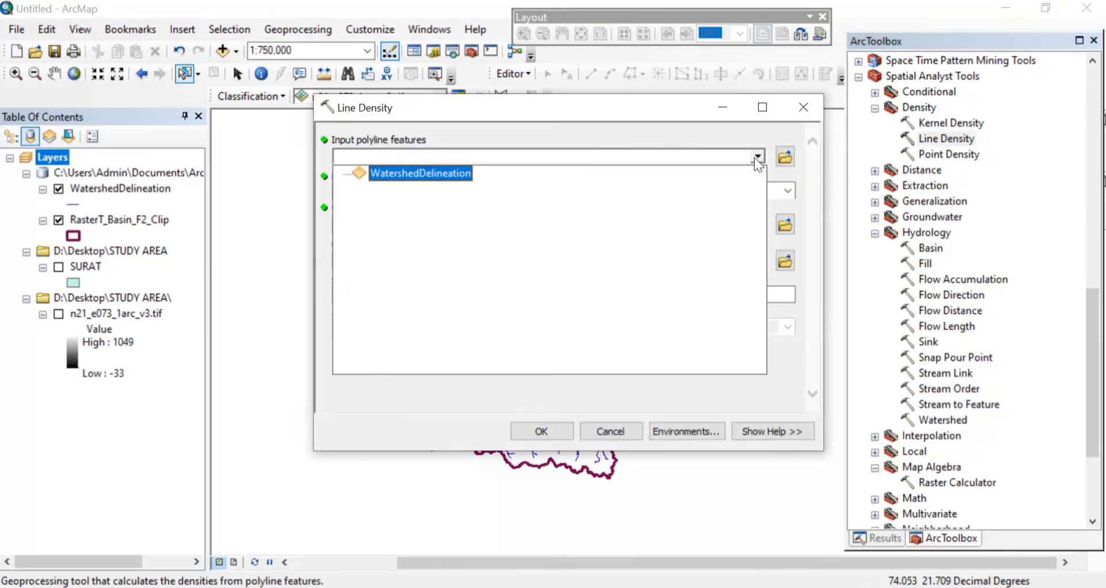
{"action": "left_click", "coordinate": [412, 172]}
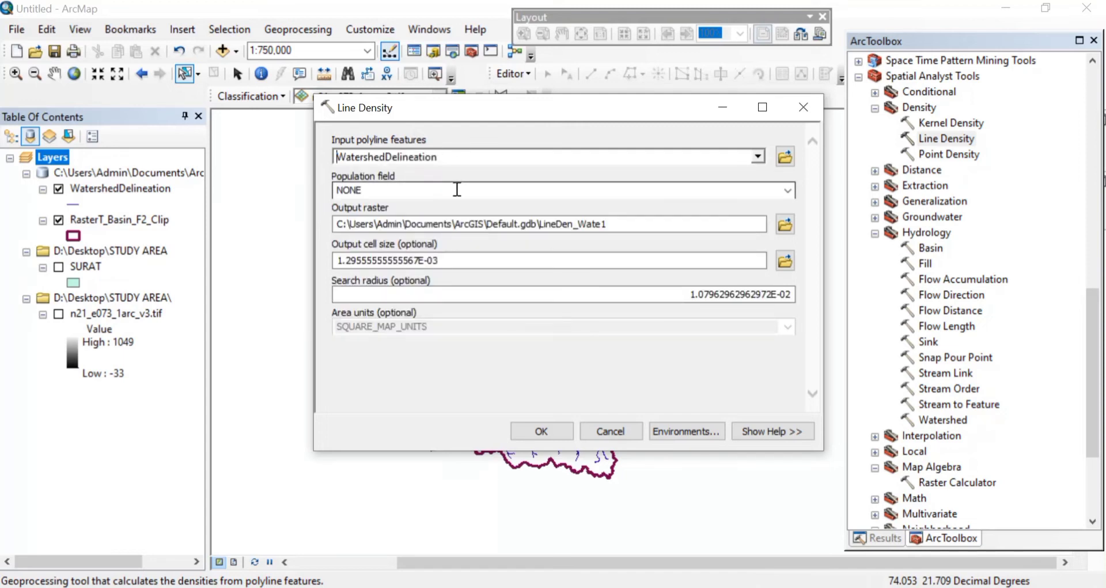
{"action": "left_click", "coordinate": [788, 190]}
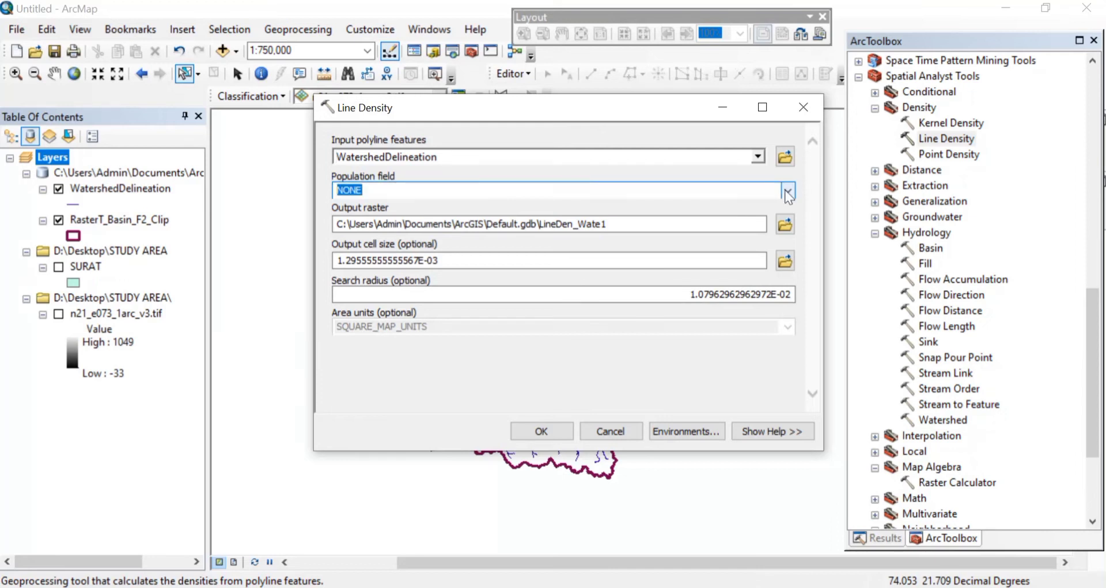
{"action": "left_click", "coordinate": [788, 190]}
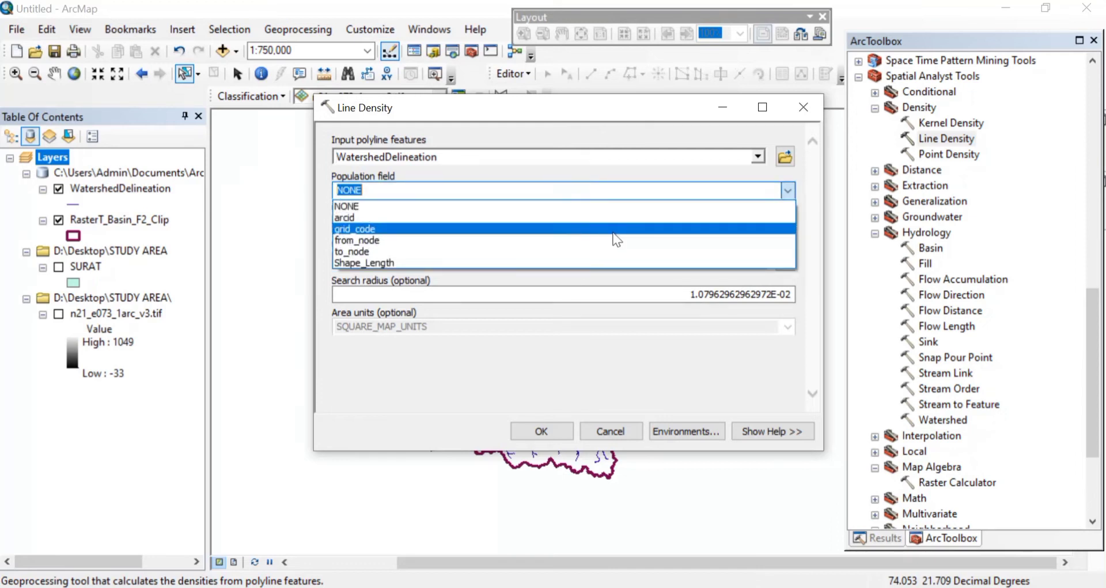
{"action": "left_click", "coordinate": [614, 231]}
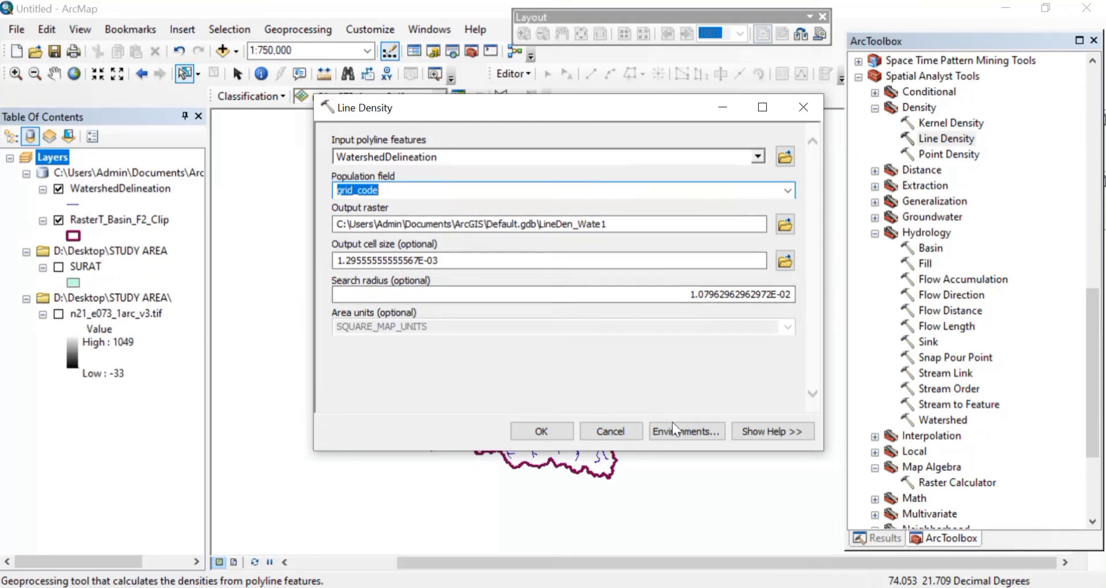
- In the tool's raster analysis environment, set the cell size to Minimum of Inputs and the cell size projection method to CONVERT_UNITS
{"action": "left_click", "coordinate": [685, 431]}
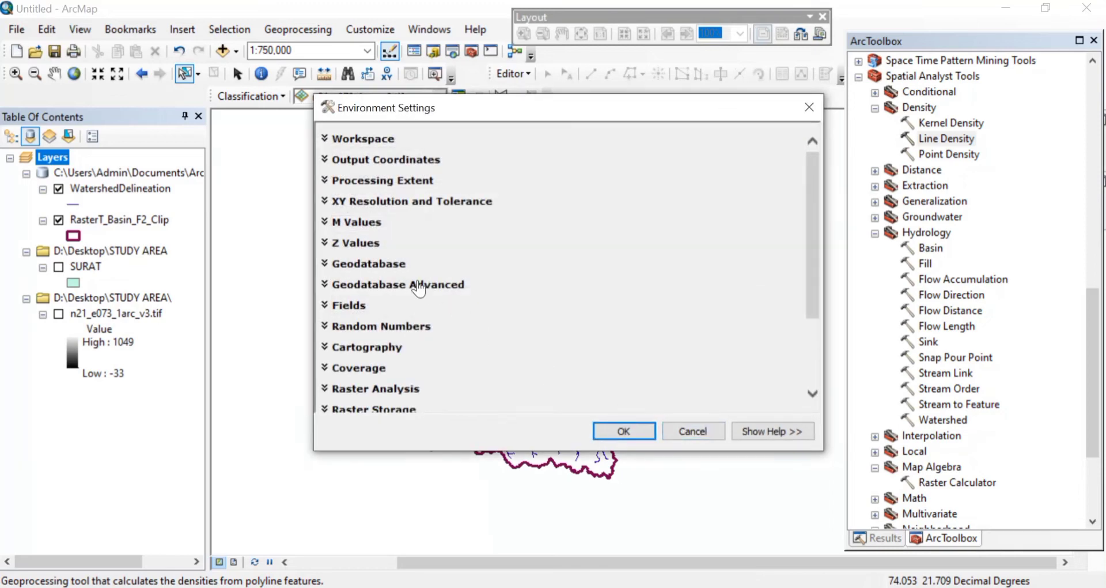
{"action": "scroll", "coordinate": [354, 358], "scroll_direction": "down", "scroll_amount": 3}
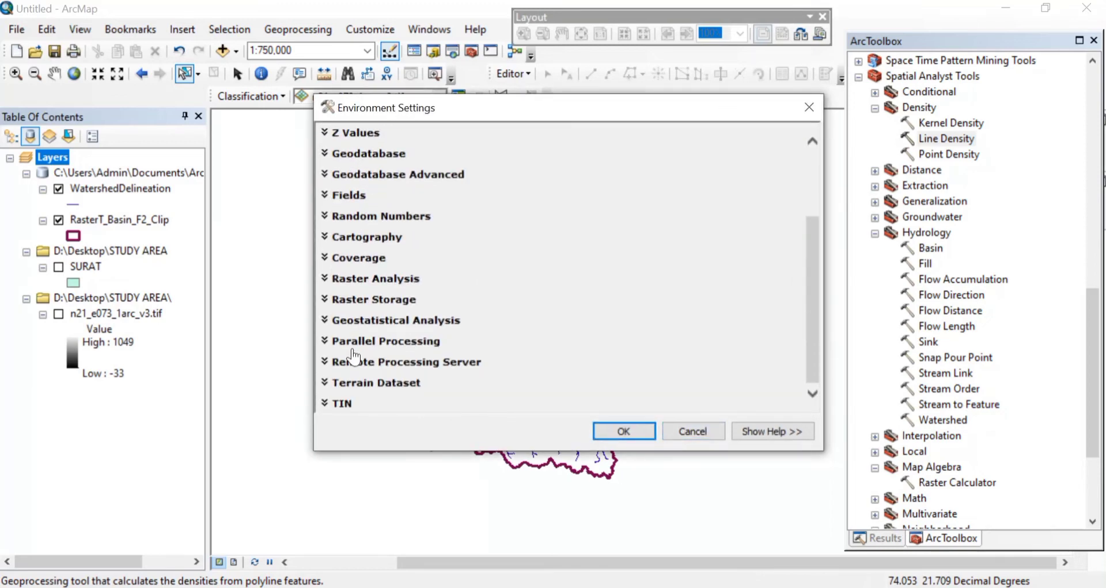
{"action": "left_click", "coordinate": [326, 280]}
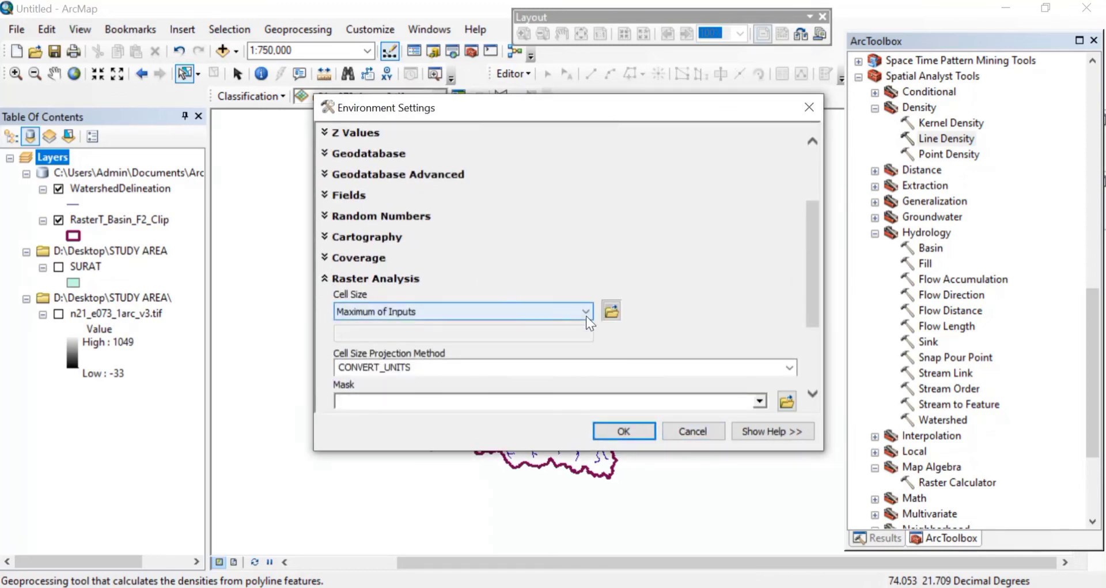
{"action": "left_click", "coordinate": [574, 311]}
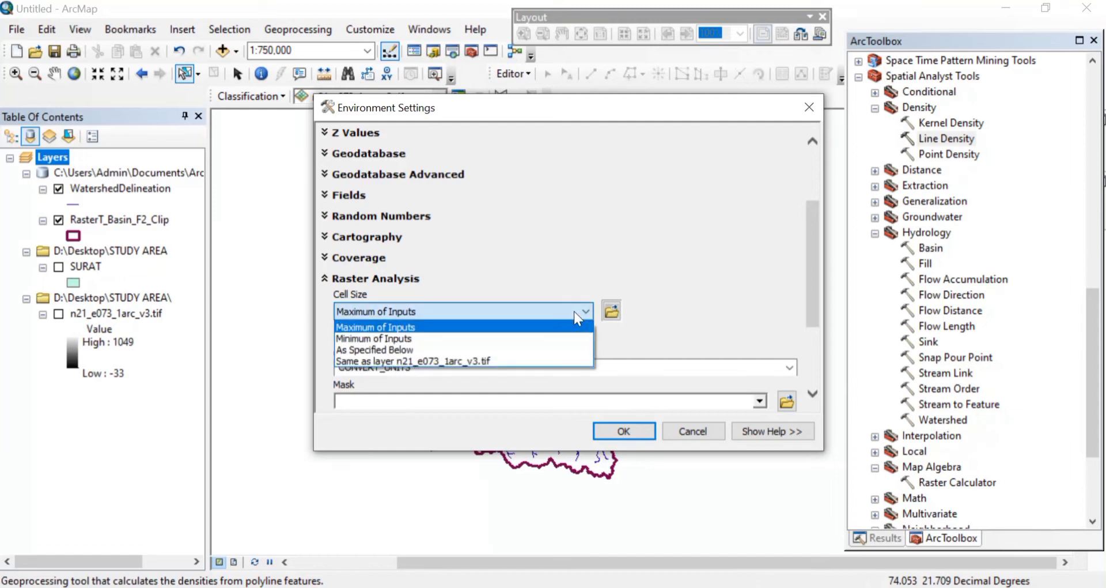
{"action": "left_click", "coordinate": [522, 337]}
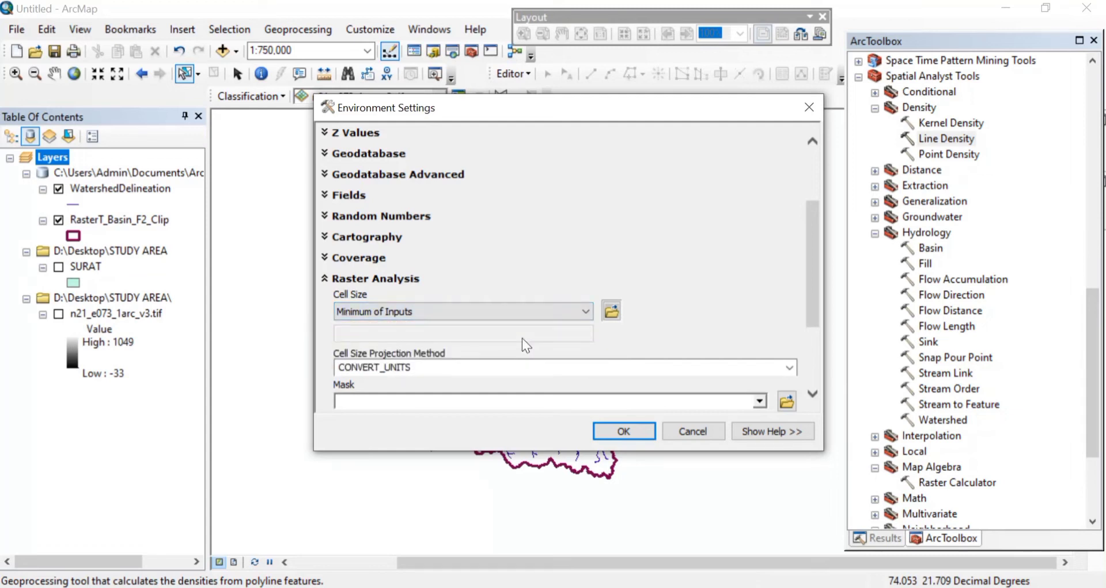
{"action": "scroll", "coordinate": [683, 346], "scroll_direction": "down", "scroll_amount": 3}
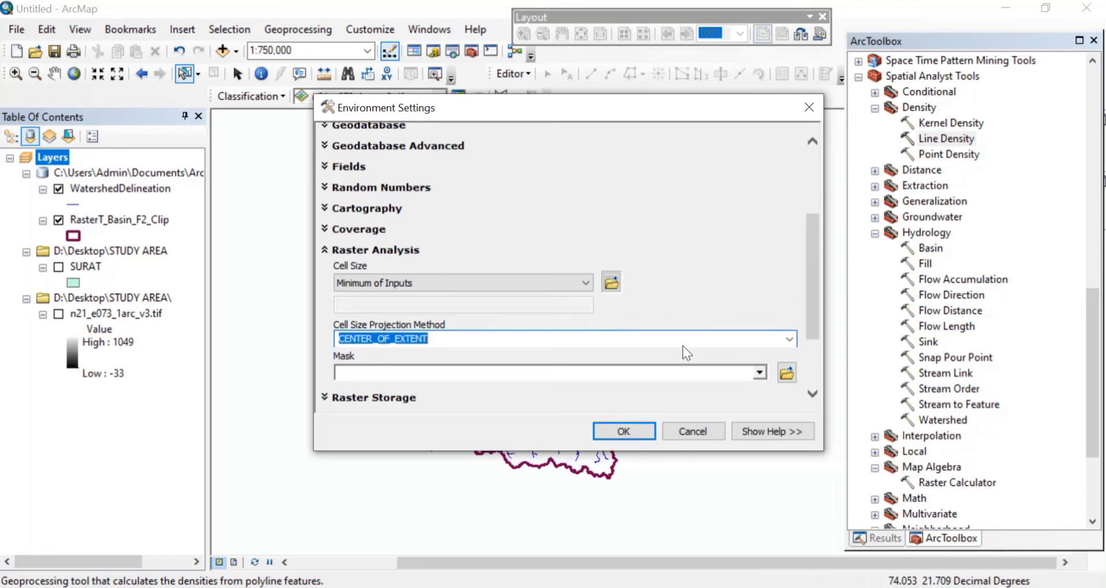
{"action": "left_click", "coordinate": [790, 338]}
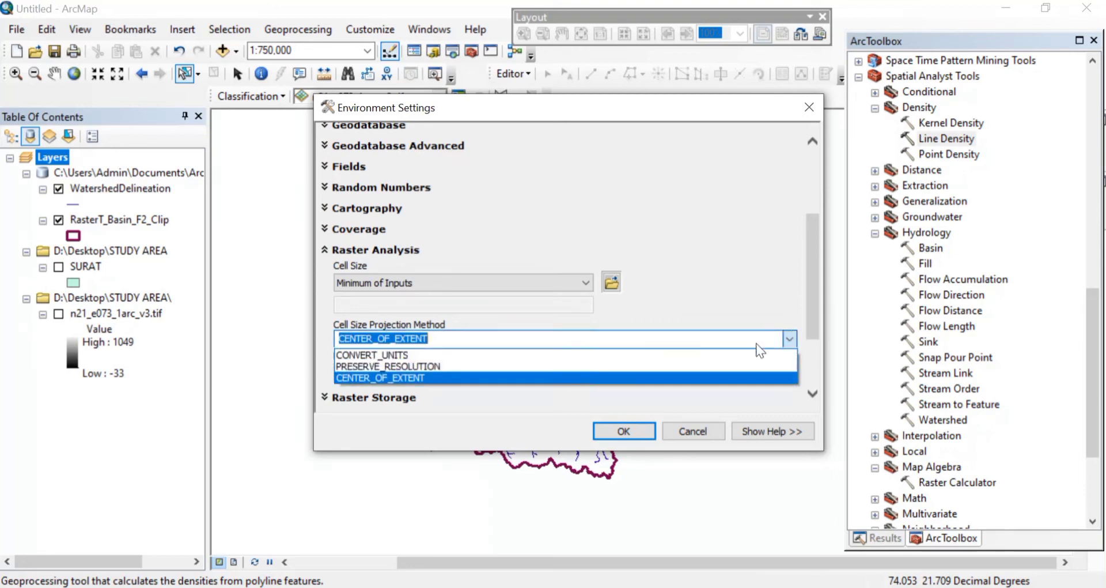
{"action": "left_click", "coordinate": [682, 351]}
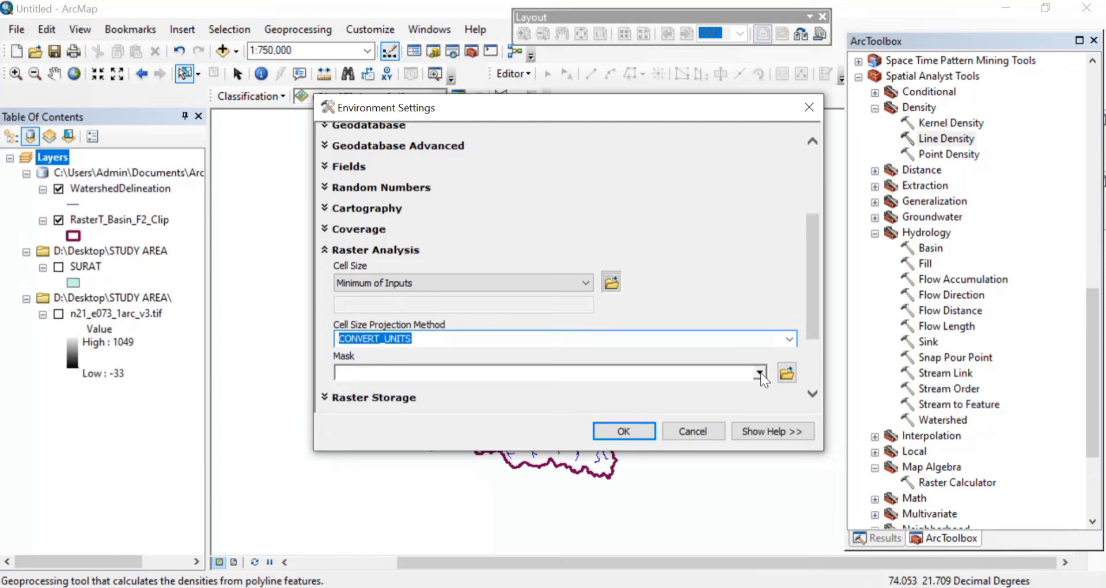
- Set the raster analysis mask to RasterT_Basin_F2_Clip and run Line Density
{"action": "scroll", "coordinate": [760, 372], "scroll_direction": "down", "scroll_amount": 3}
{"action": "left_click", "coordinate": [760, 274]}
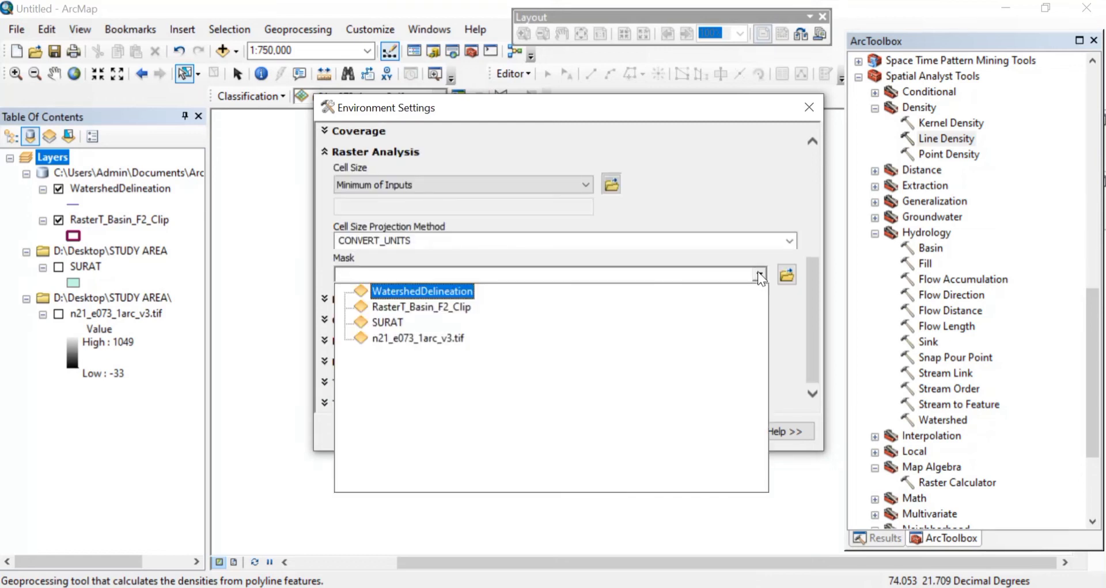
{"action": "left_click", "coordinate": [452, 314]}
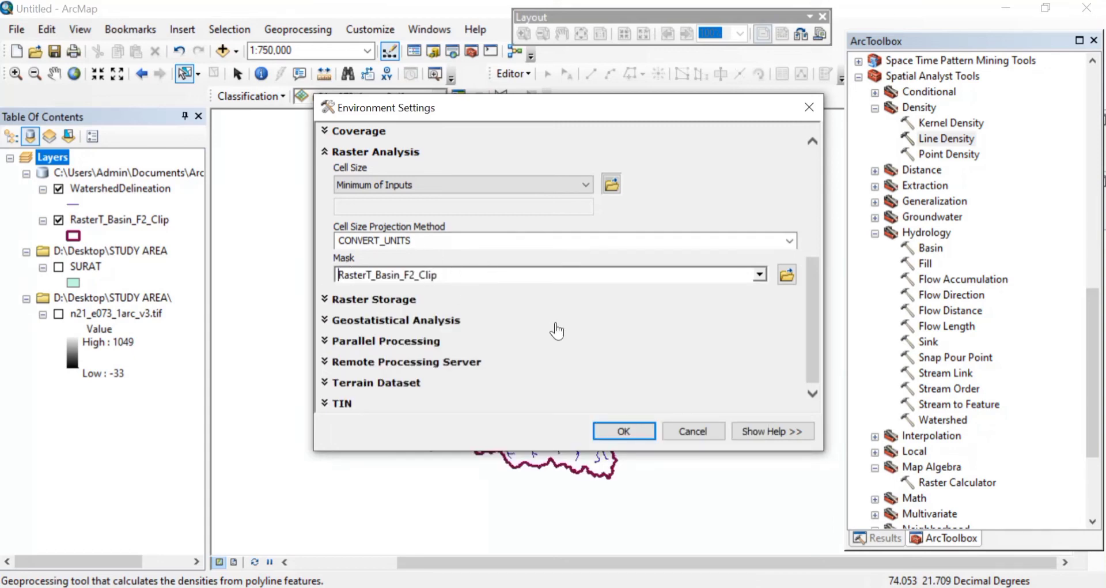
{"action": "left_click", "coordinate": [624, 431]}
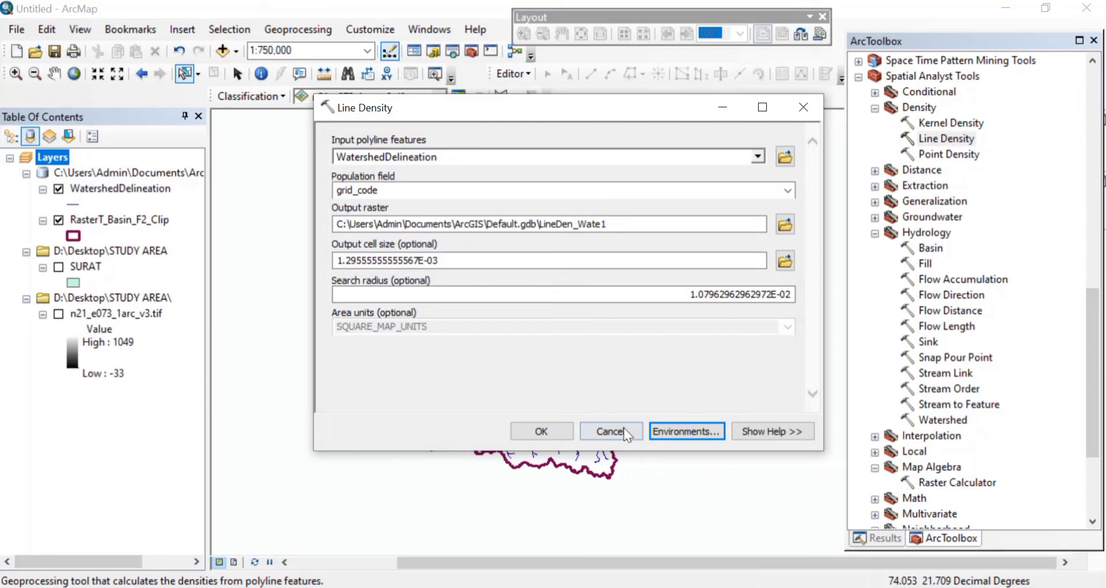
{"action": "left_click", "coordinate": [536, 433]}
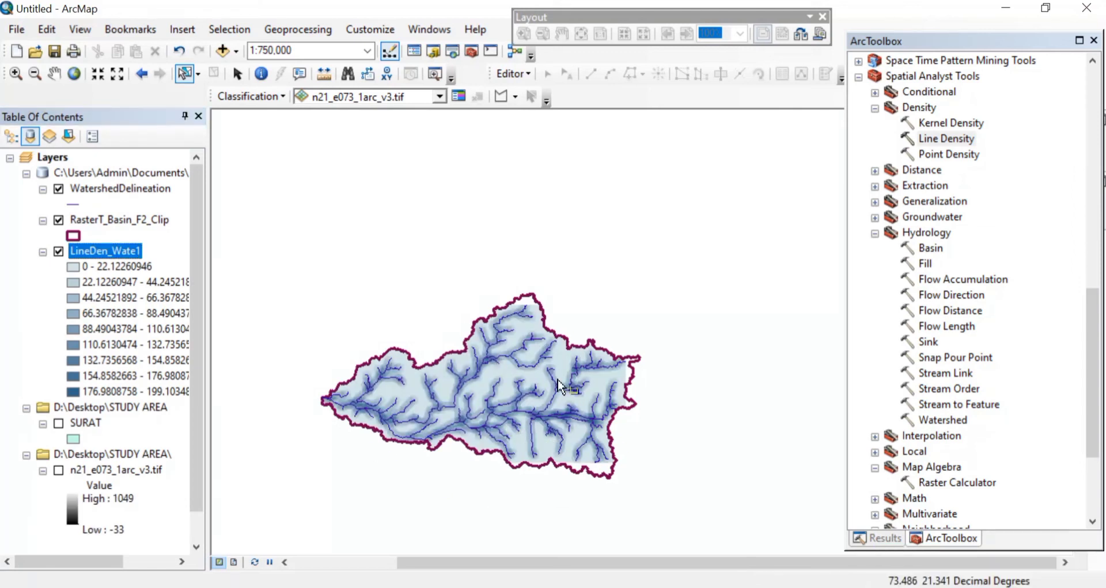
- Classify the LineDen_Wate1 raster into 5 equal-interval classes and turn on its hillshade effect
{"action": "right_click", "coordinate": [109, 253]}
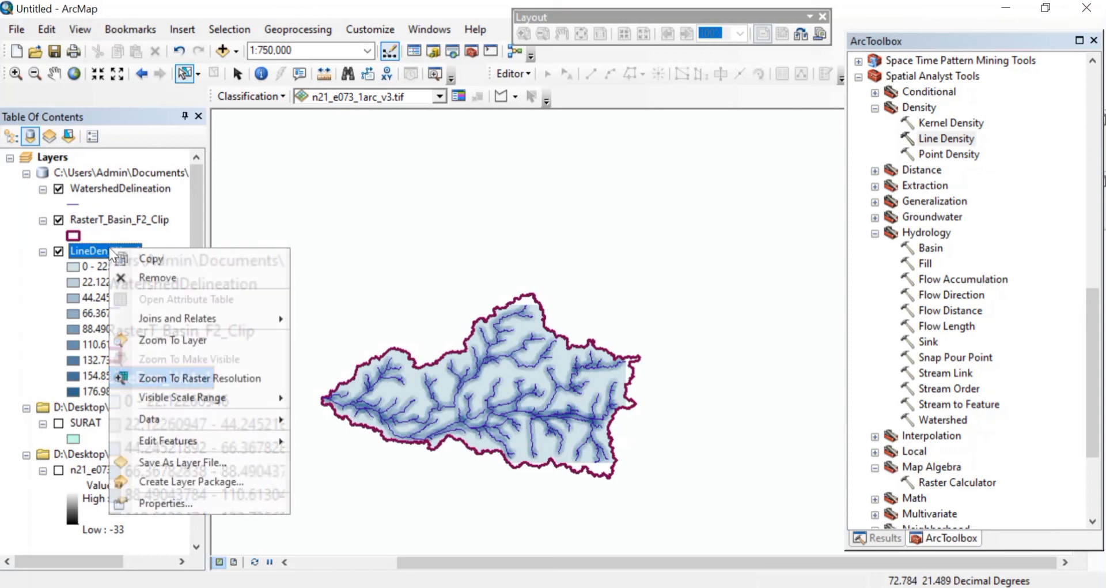
{"action": "left_click", "coordinate": [183, 500]}
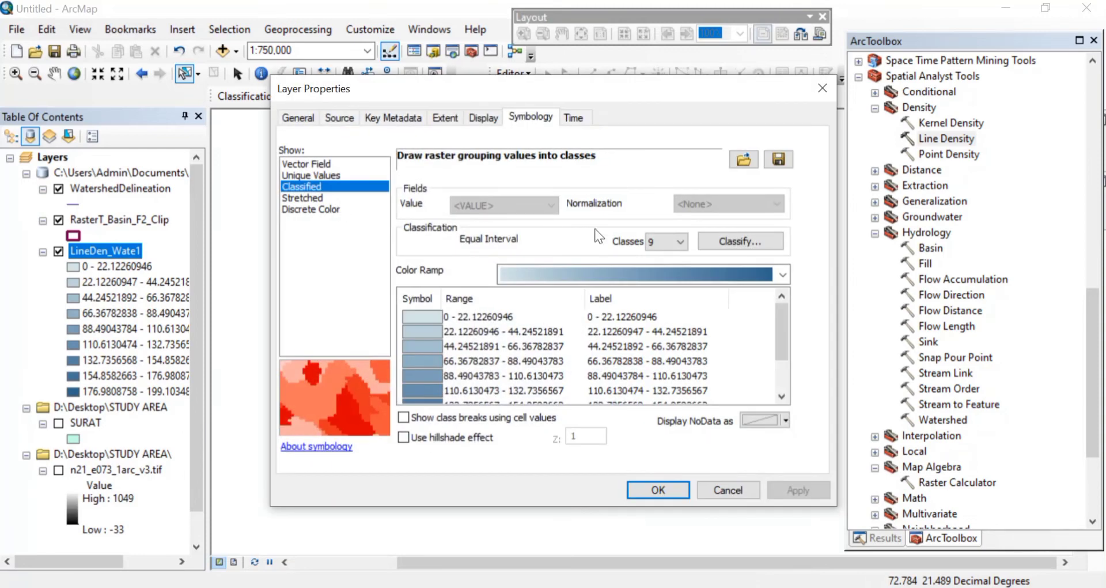
{"action": "left_click", "coordinate": [683, 240]}
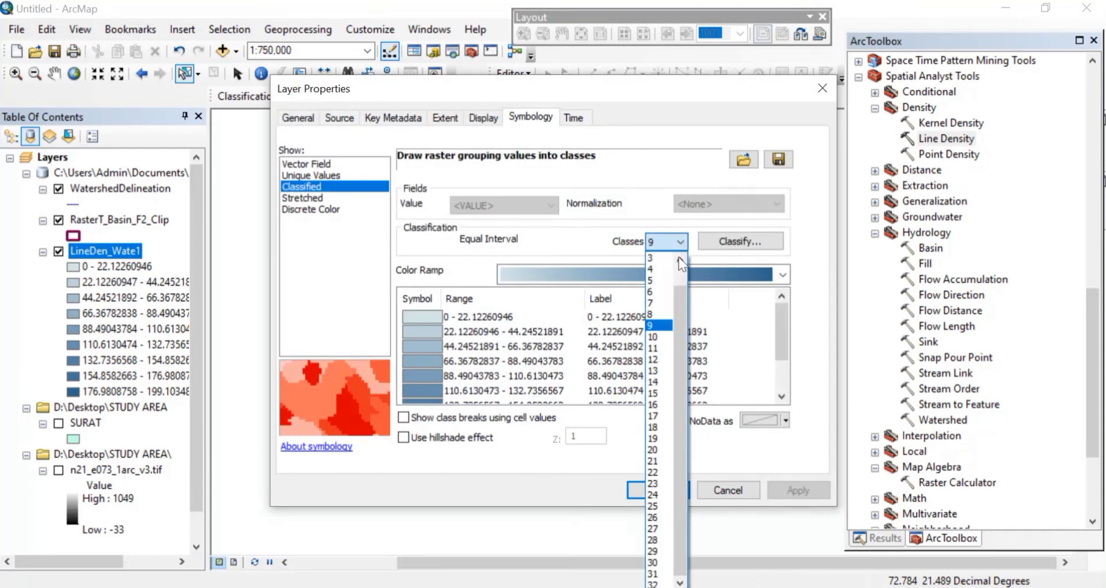
{"action": "left_click", "coordinate": [650, 280]}
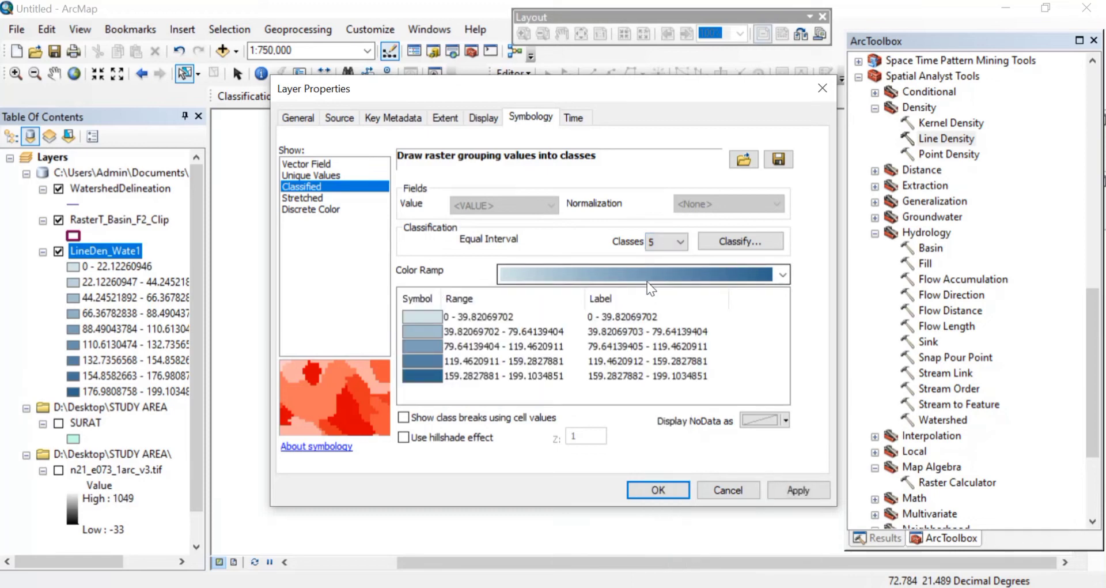
{"action": "left_click", "coordinate": [736, 241]}
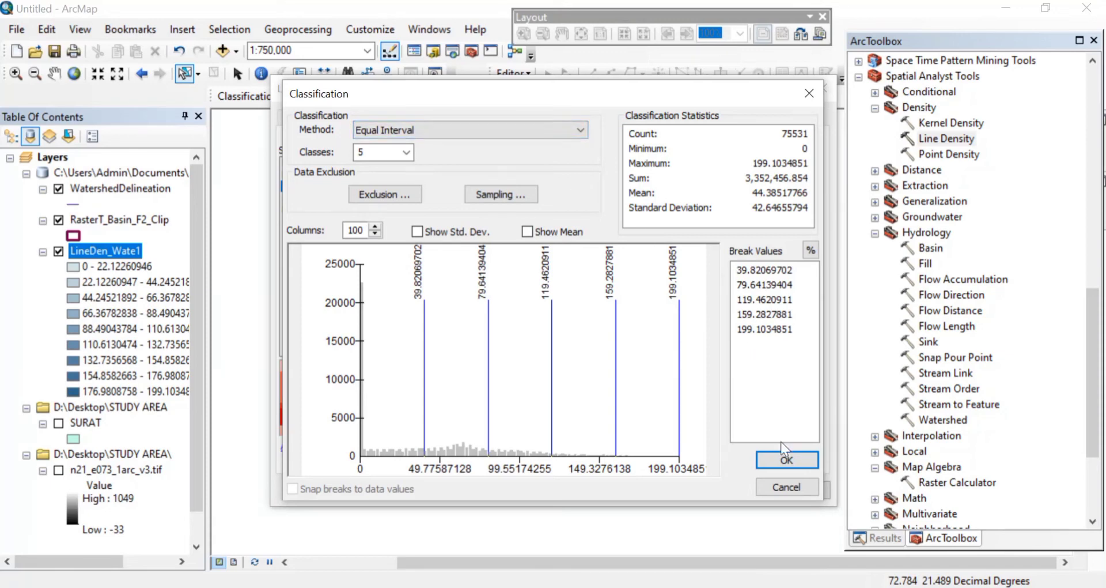
{"action": "left_click", "coordinate": [782, 458]}
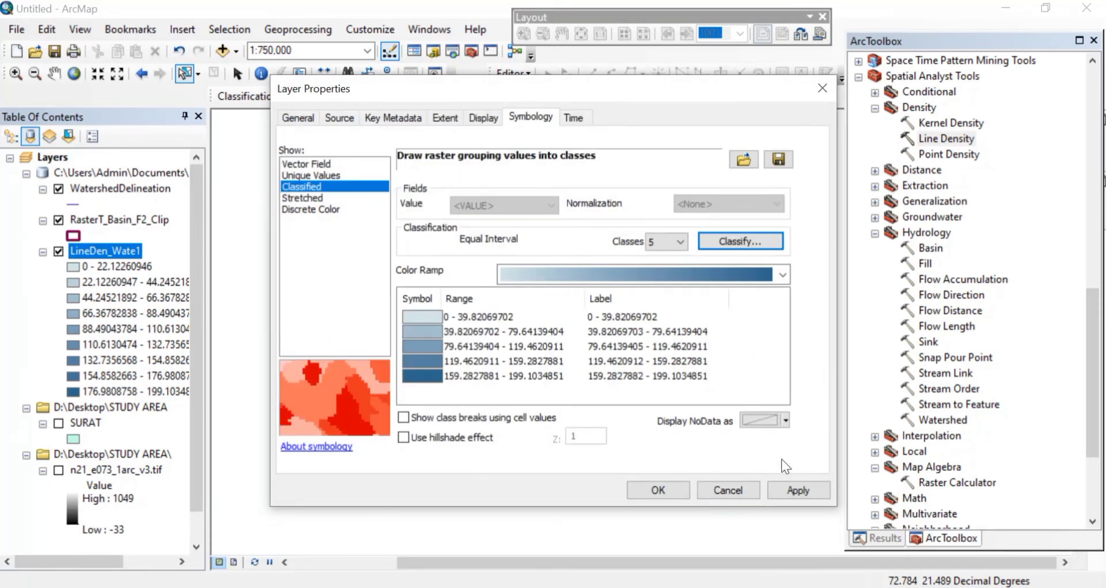
{"action": "left_click", "coordinate": [403, 440]}
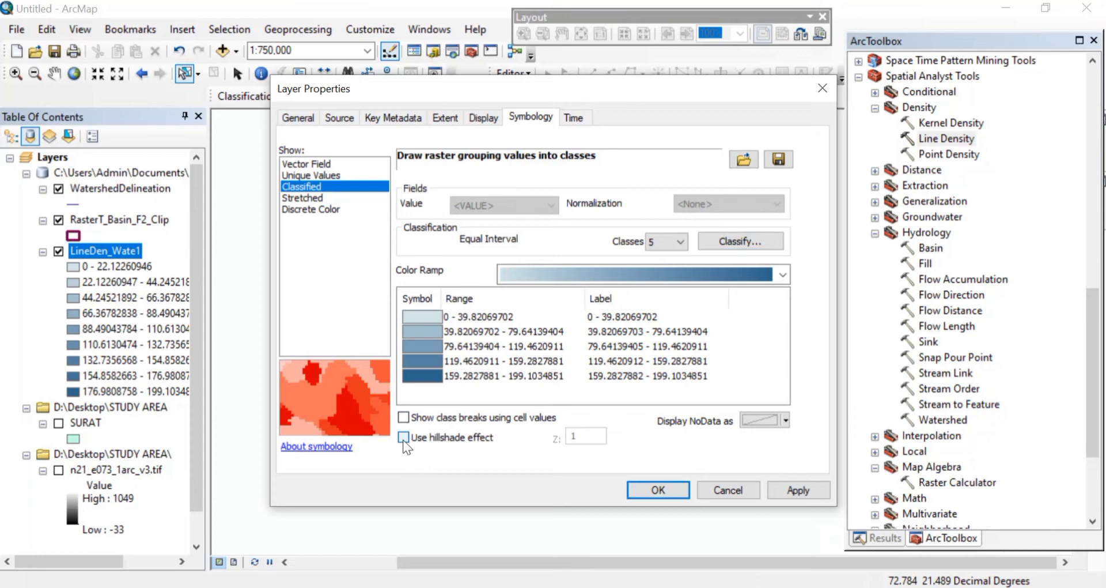
- Format the LineDen_Wate1 class labels to 3 significant digits and apply the symbology
{"action": "right_click", "coordinate": [607, 300]}
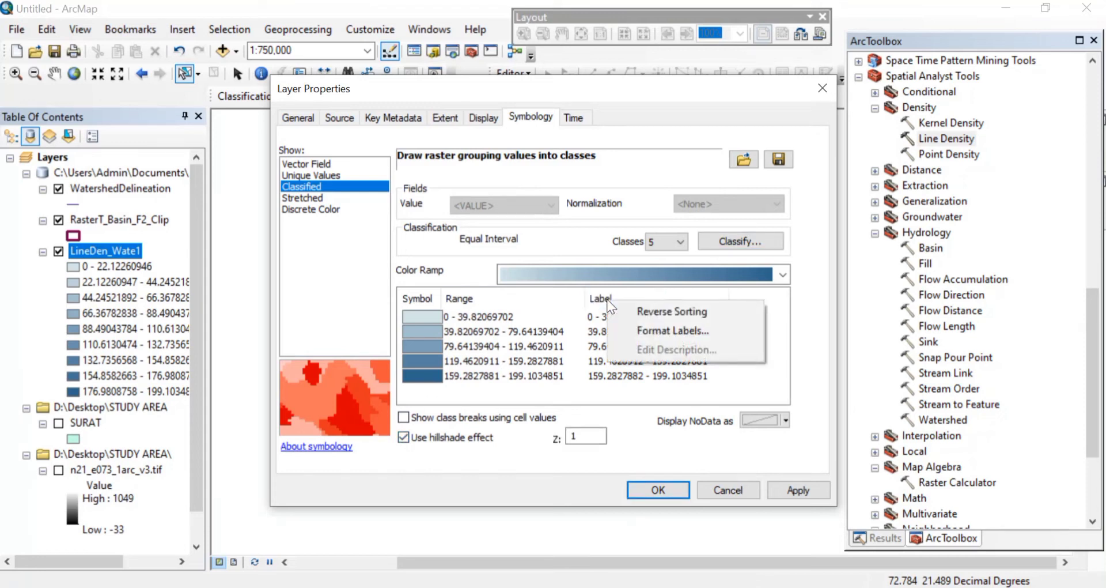
{"action": "left_click", "coordinate": [670, 330]}
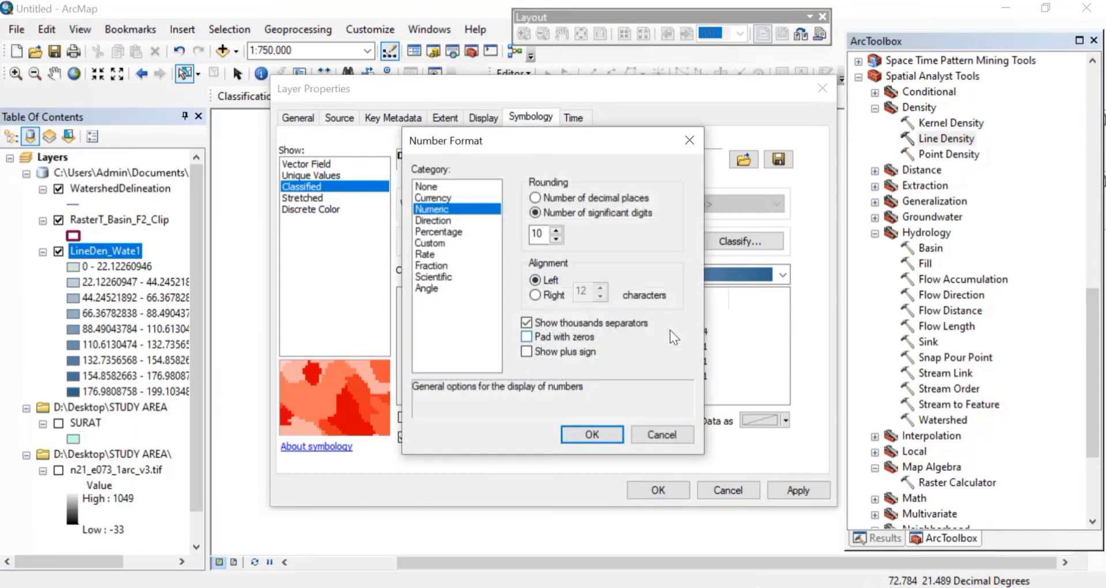
{"action": "left_click", "coordinate": [542, 240]}
{"action": "key", "text": "BackSpace"}
{"action": "key", "text": "BackSpace"}
{"action": "type", "text": "3"}
{"action": "left_click", "coordinate": [582, 437]}
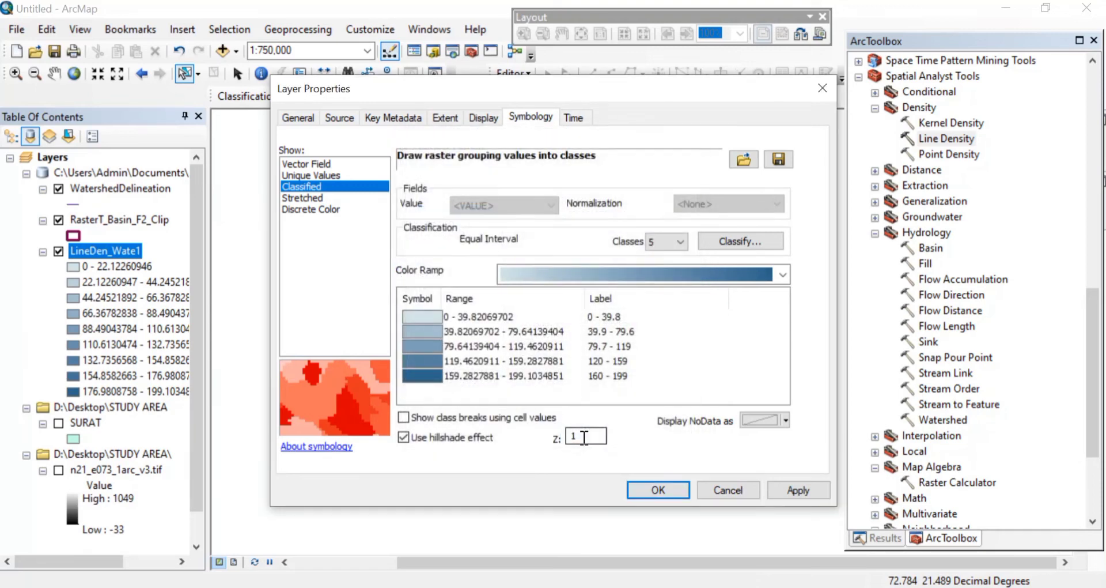
{"action": "left_click", "coordinate": [797, 489]}
{"action": "left_click", "coordinate": [658, 490]}
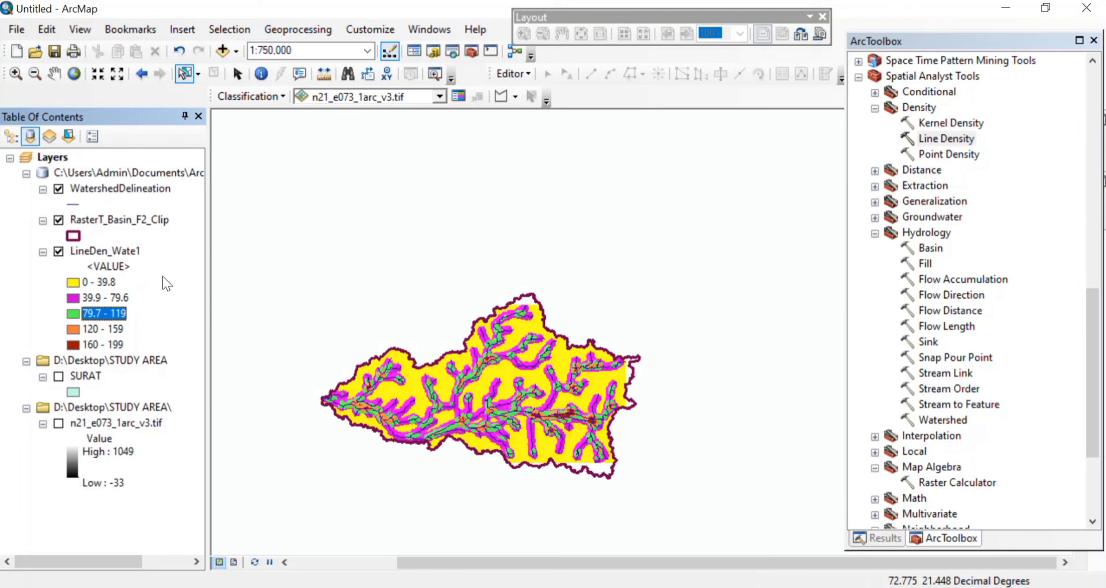
- Open the WatershedDelineation attribute table and view its fields through Shape_Length
{"action": "left_click", "coordinate": [155, 235]}
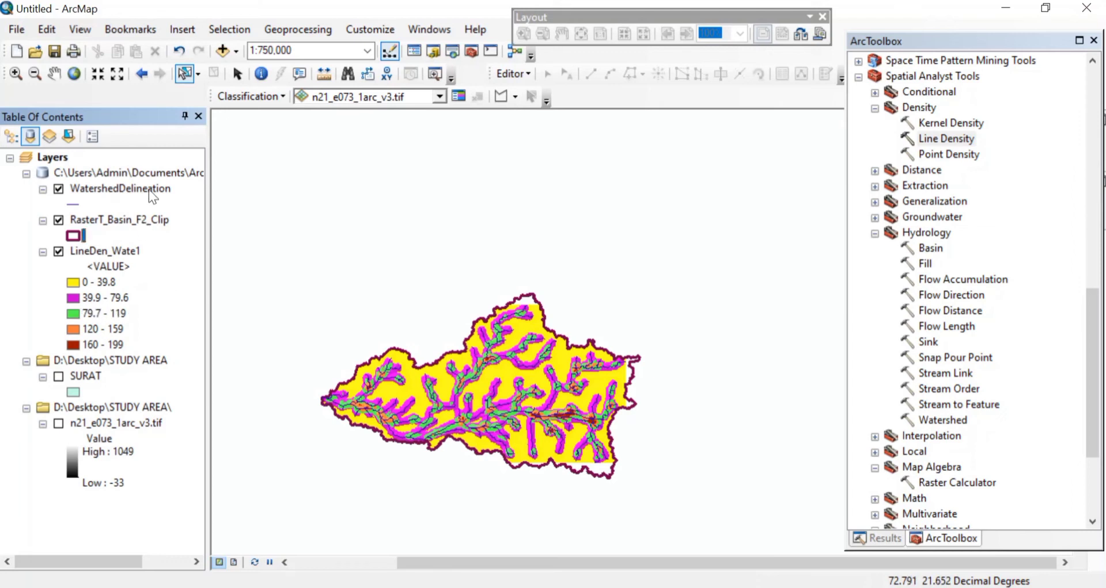
{"action": "left_click", "coordinate": [149, 189]}
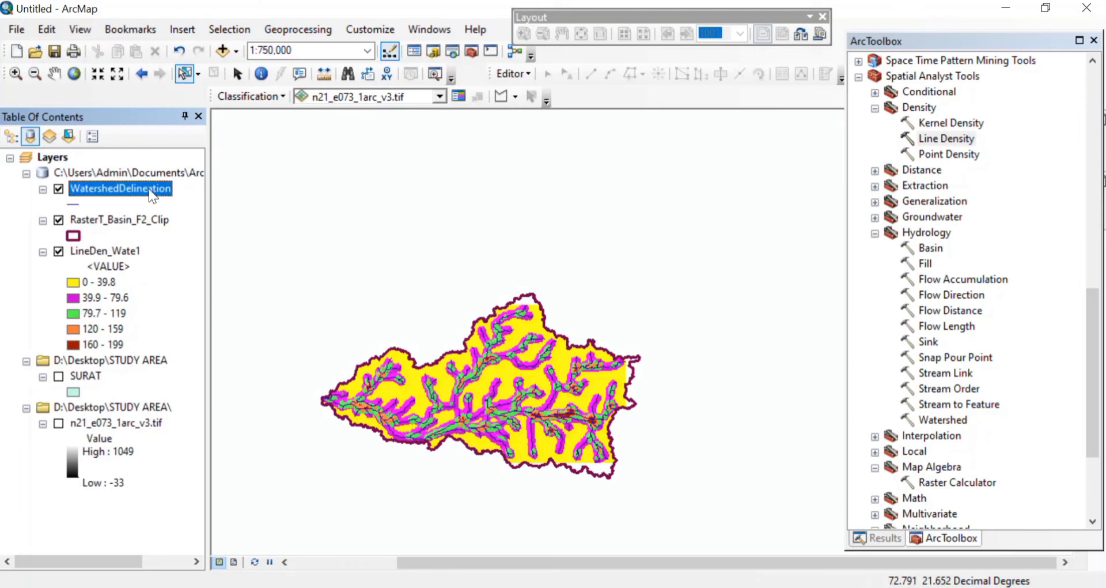
{"action": "right_click", "coordinate": [148, 189]}
{"action": "left_click", "coordinate": [176, 235]}
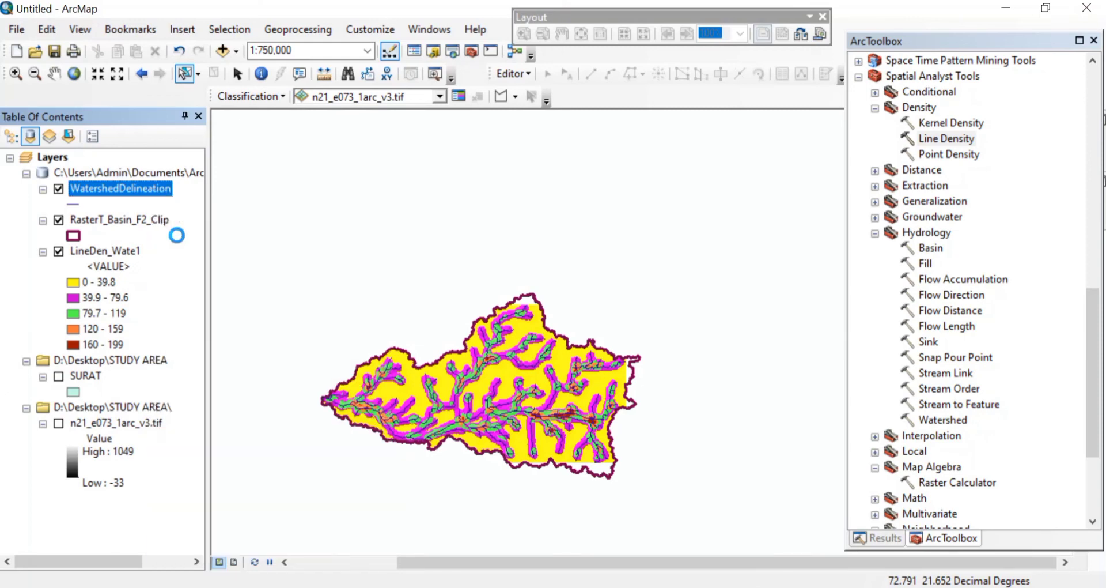
{"action": "left_click", "coordinate": [761, 407]}
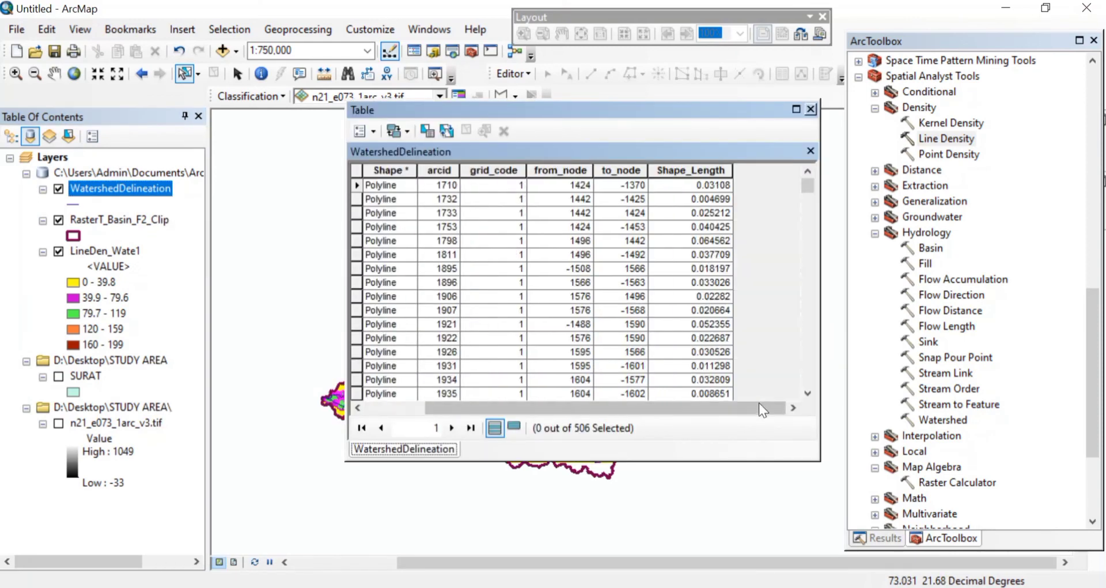
- Look through the Shape_Length values in the WatershedDelineation attribute table, select that column, and close the table
{"action": "scroll", "coordinate": [711, 306], "scroll_direction": "down", "scroll_amount": 5}
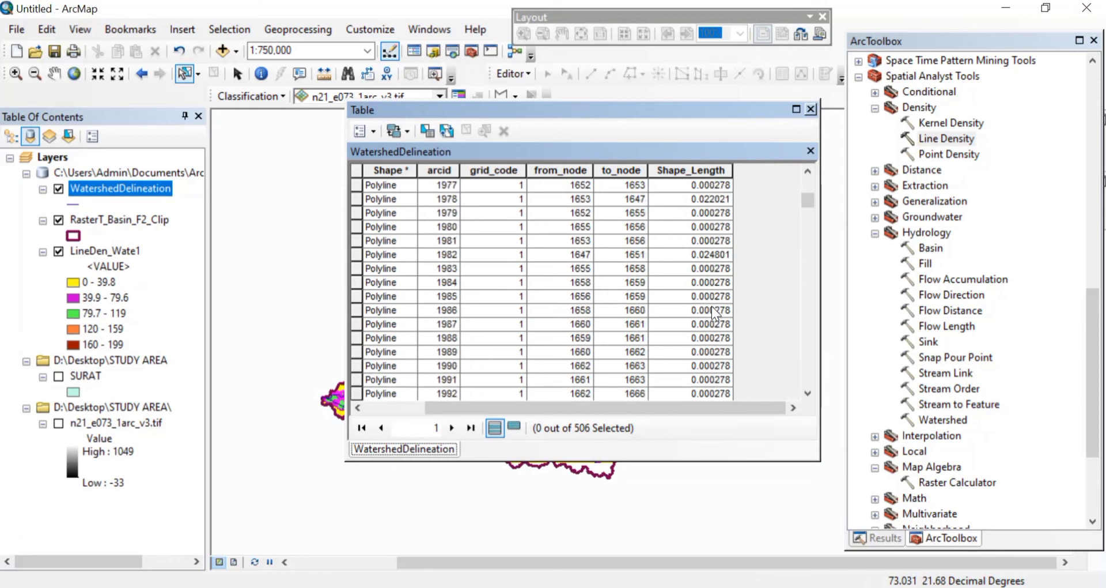
{"action": "scroll", "coordinate": [711, 306], "scroll_direction": "down", "scroll_amount": 5}
{"action": "scroll", "coordinate": [711, 306], "scroll_direction": "up", "scroll_amount": 15}
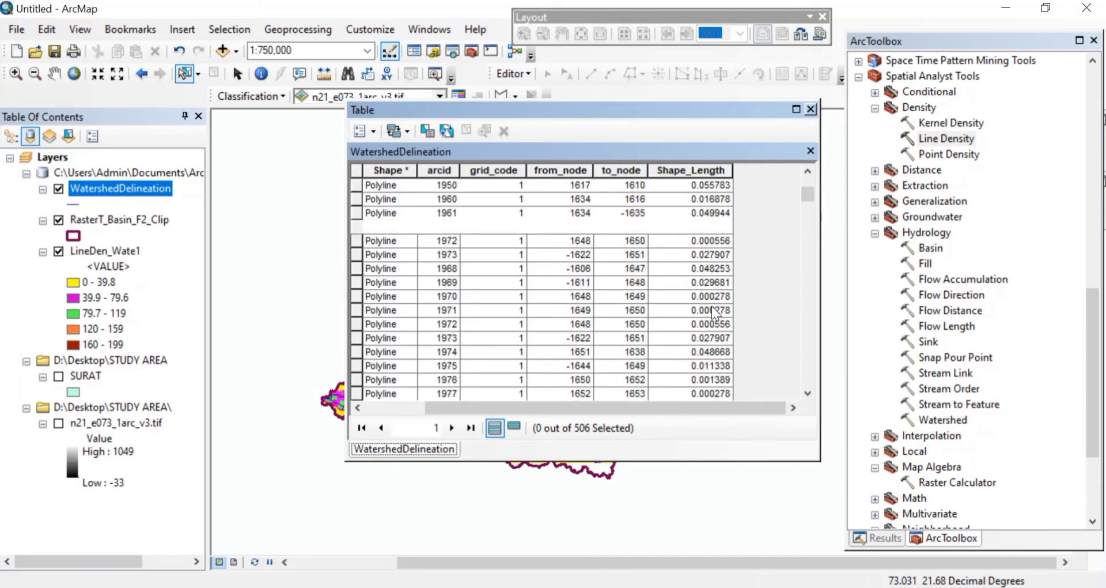
{"action": "left_click", "coordinate": [695, 168]}
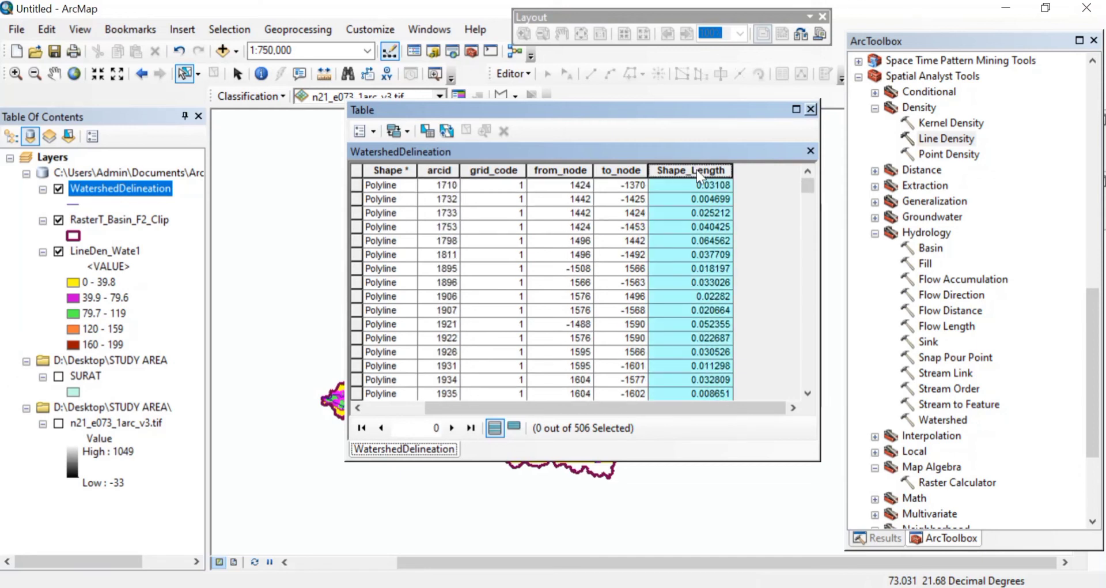
{"action": "left_click", "coordinate": [811, 109]}
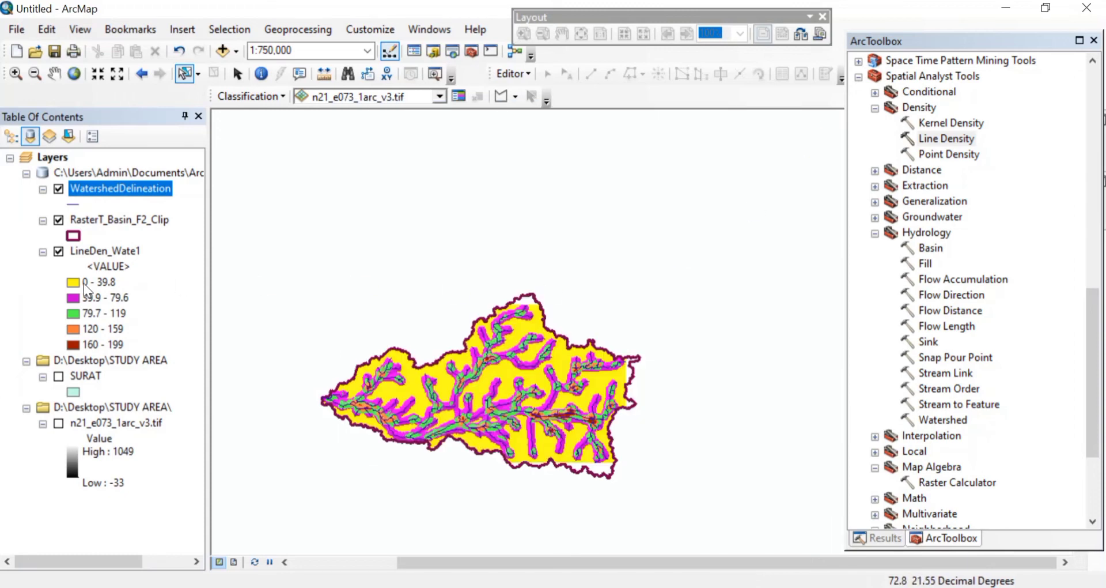
- Check the basin's Shape_Area value in the RasterT_Basin_F2_Clip attribute table and close it
{"action": "left_click", "coordinate": [132, 220]}
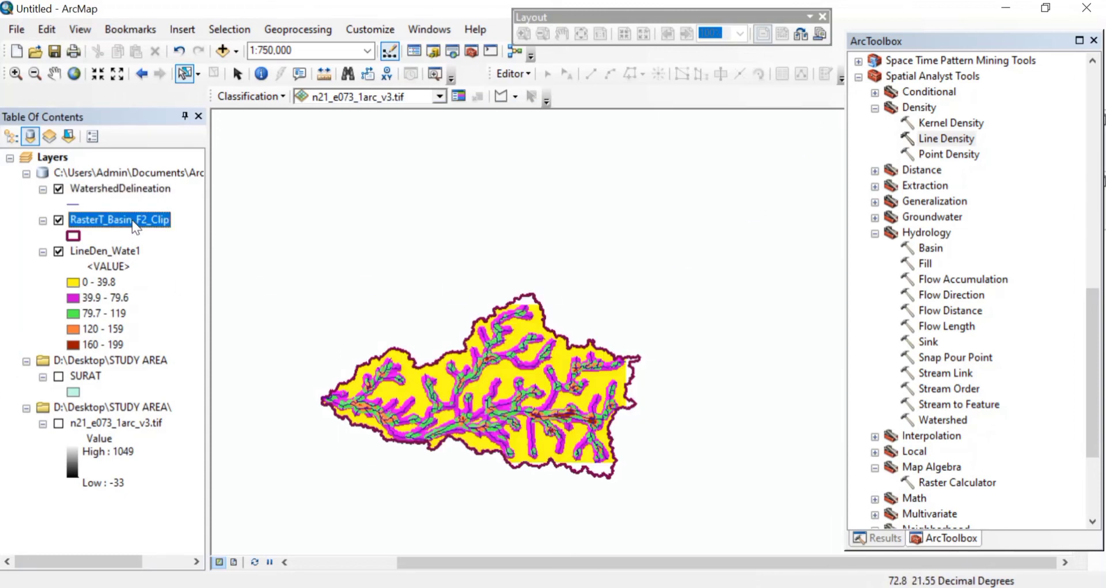
{"action": "right_click", "coordinate": [132, 221]}
{"action": "left_click", "coordinate": [189, 262]}
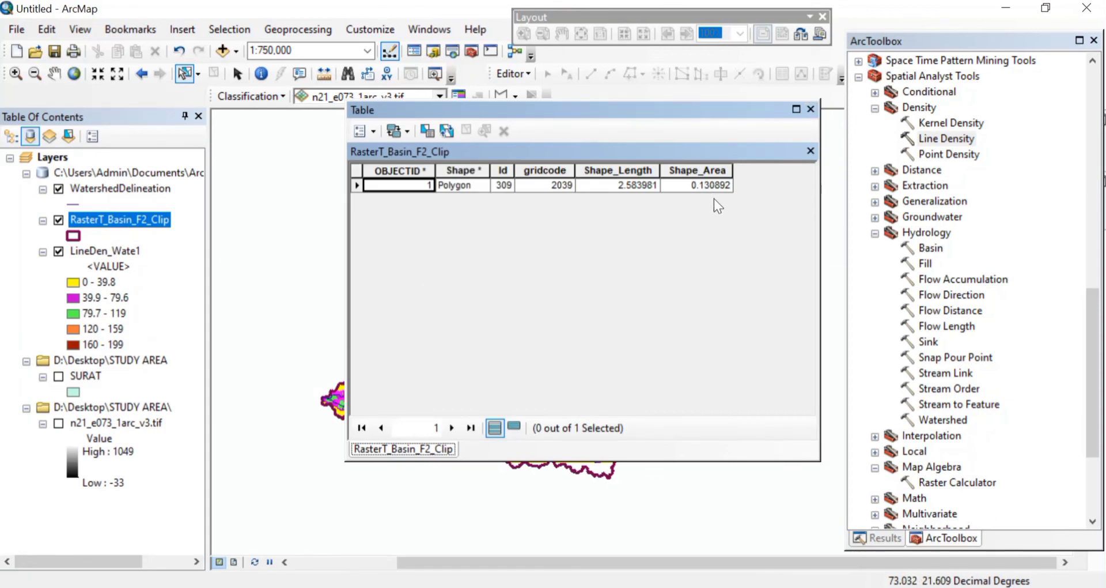
{"action": "left_click", "coordinate": [626, 264]}
{"action": "left_click", "coordinate": [705, 191]}
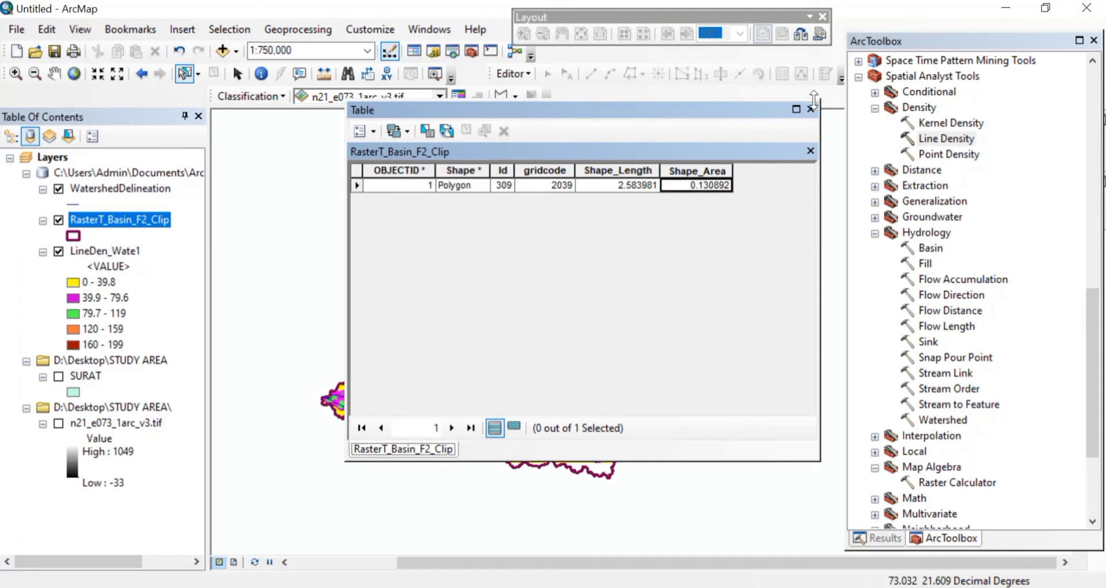
{"action": "left_click", "coordinate": [811, 109]}
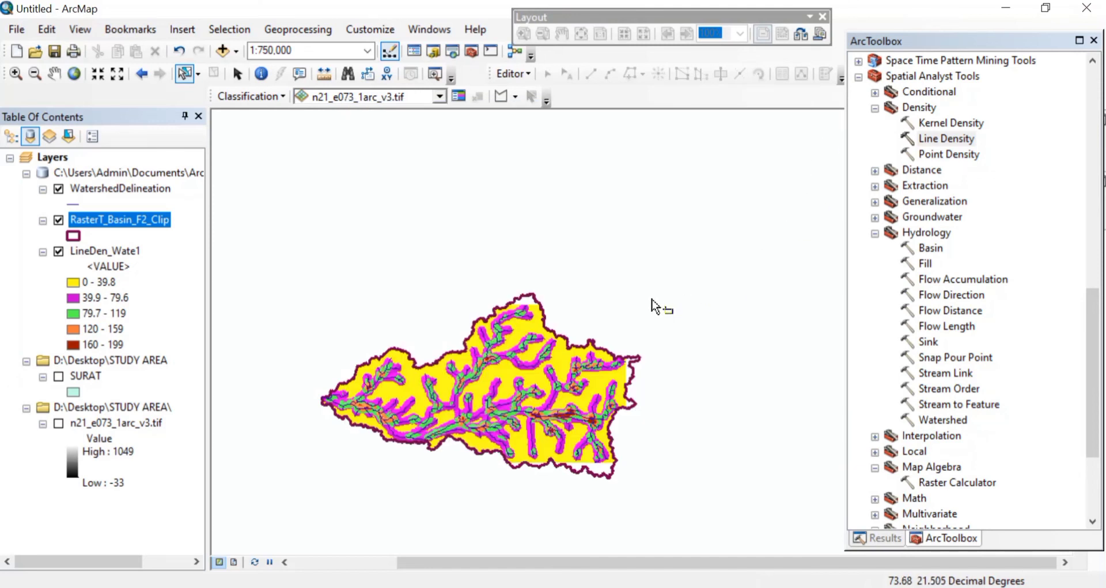
- Open the statistics of the Shape_Length field from the WatershedDelineation attribute table
{"action": "left_click", "coordinate": [149, 188]}
{"action": "right_click", "coordinate": [147, 185]}
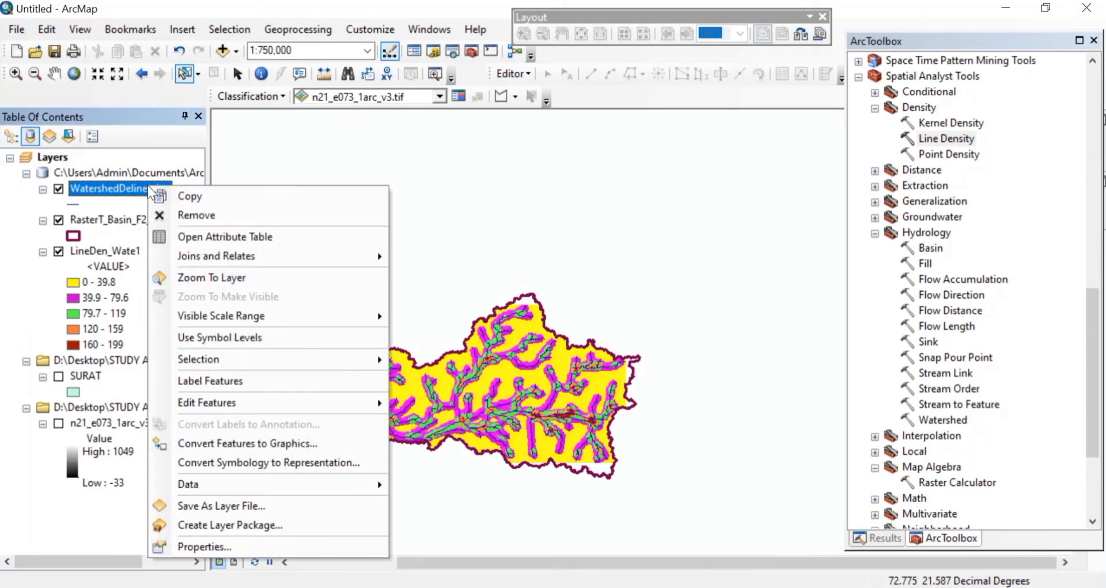
{"action": "left_click", "coordinate": [243, 233]}
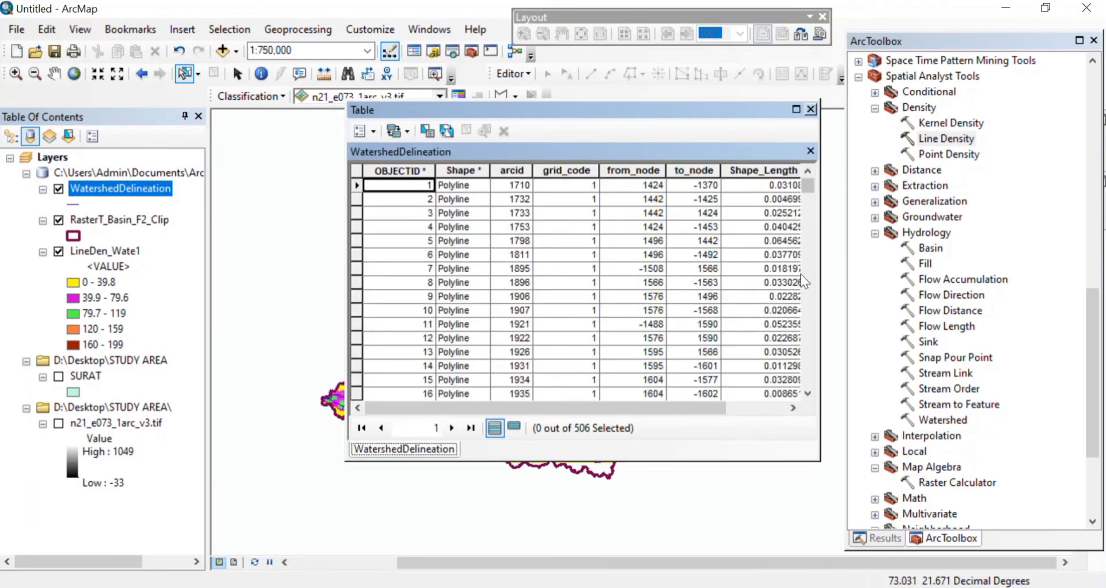
{"action": "left_click", "coordinate": [758, 171]}
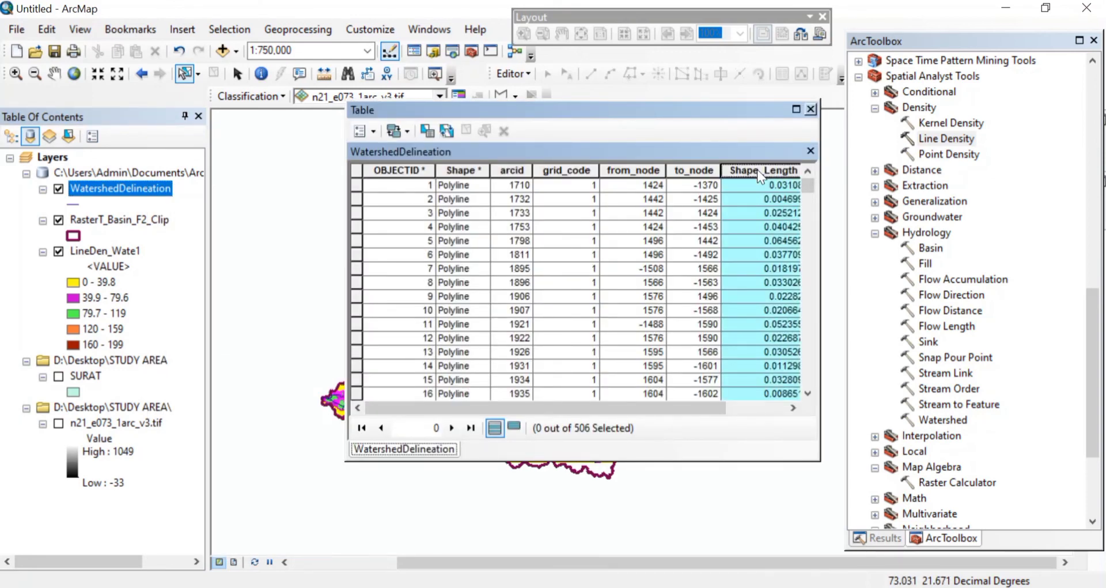
{"action": "left_click", "coordinate": [776, 410]}
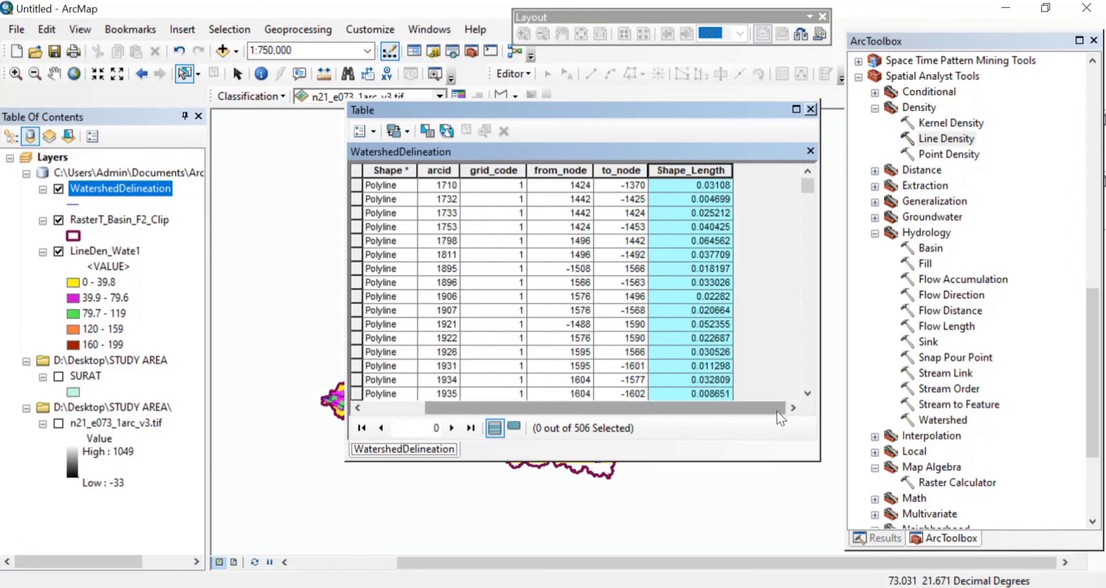
{"action": "right_click", "coordinate": [691, 171]}
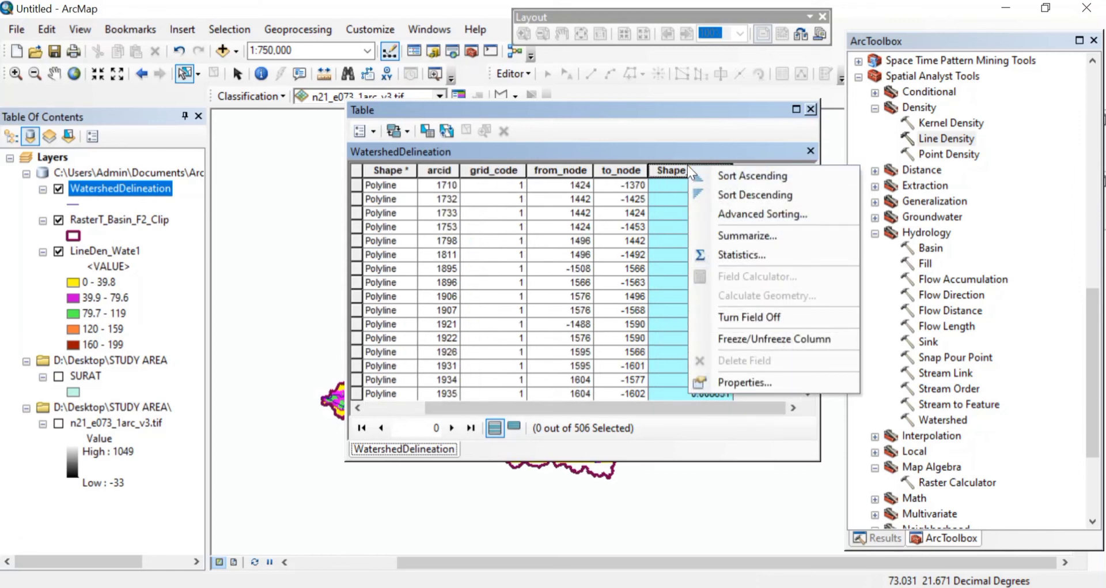
{"action": "left_click", "coordinate": [717, 254]}
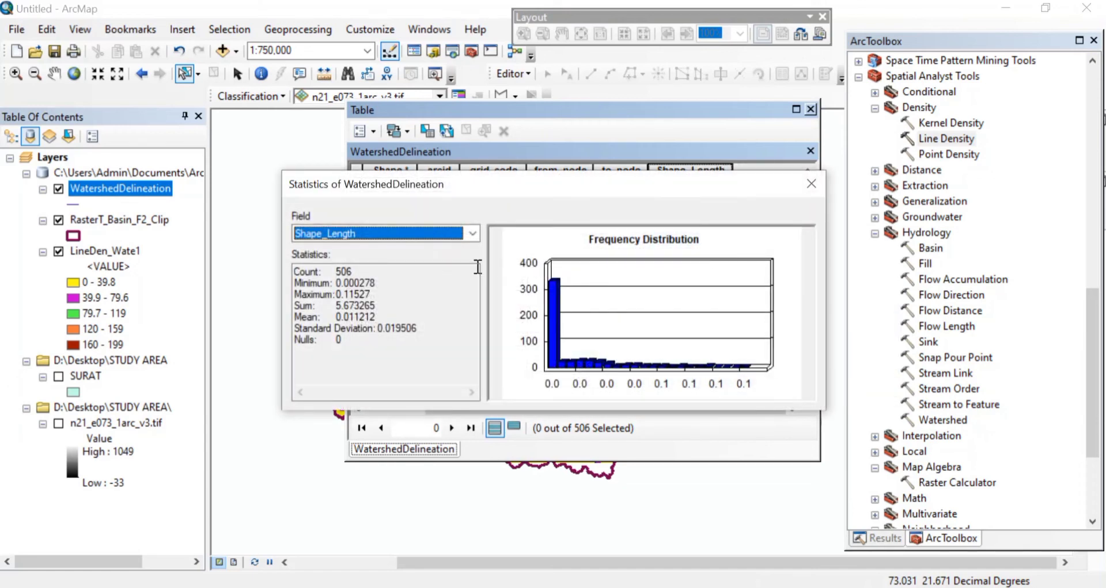
- Copy the Sum value from the Shape_Length statistics, and close the statistics and the table
{"action": "left_click", "coordinate": [377, 305]}
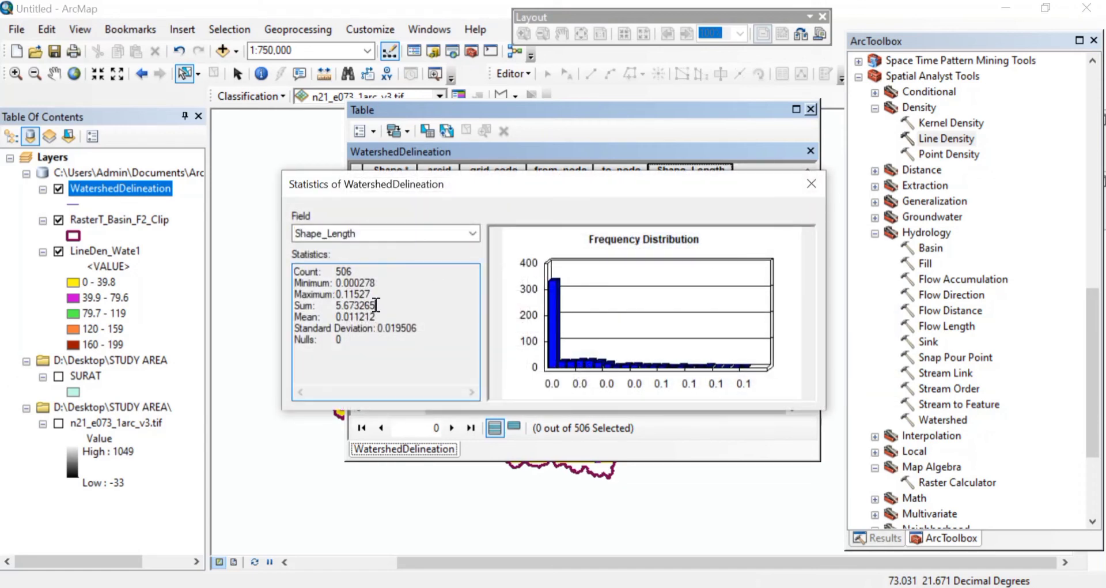
{"action": "left_click_drag", "start_coordinate": [377, 305], "coordinate": [338, 306]}
{"action": "key", "text": "ctrl+c"}
{"action": "left_click", "coordinate": [811, 184]}
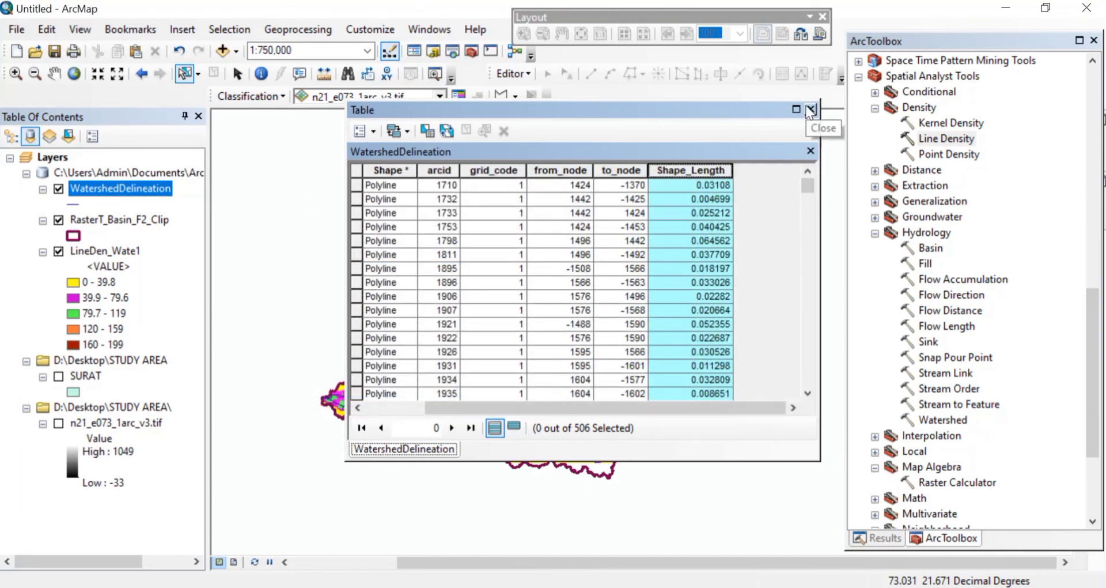
{"action": "left_click", "coordinate": [811, 109]}
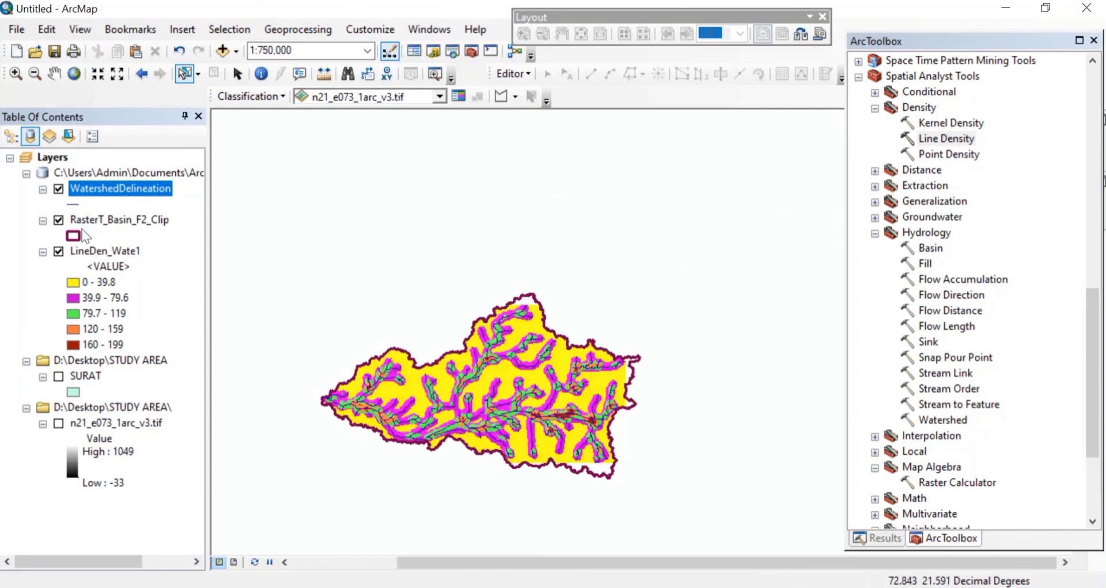
- Add a Float field named StreamDensity to the RasterT_Basin_F2_Clip attribute table
{"action": "left_click", "coordinate": [121, 223]}
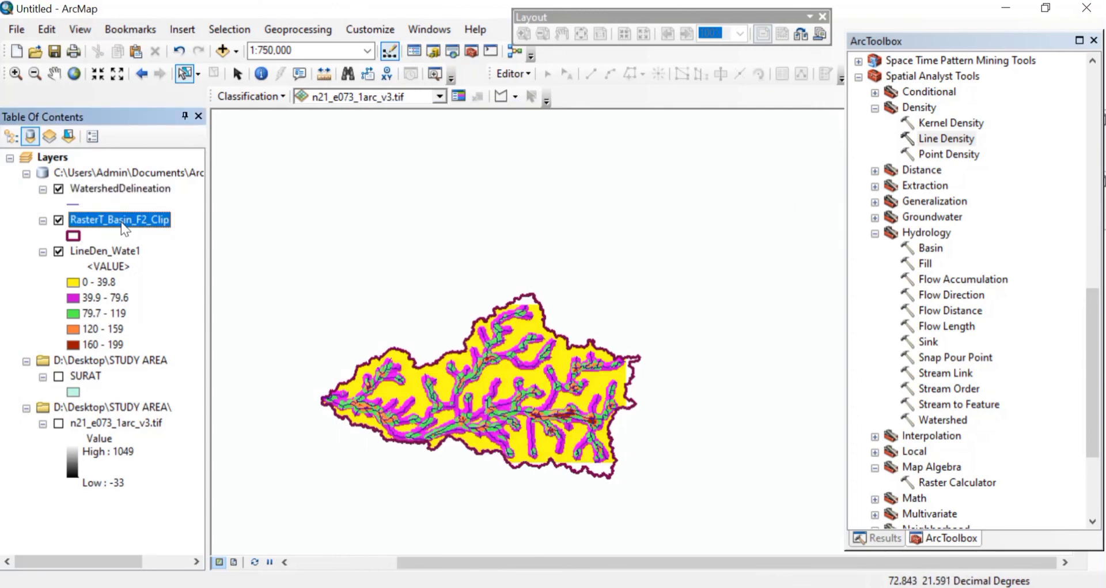
{"action": "right_click", "coordinate": [121, 223]}
{"action": "left_click", "coordinate": [161, 264]}
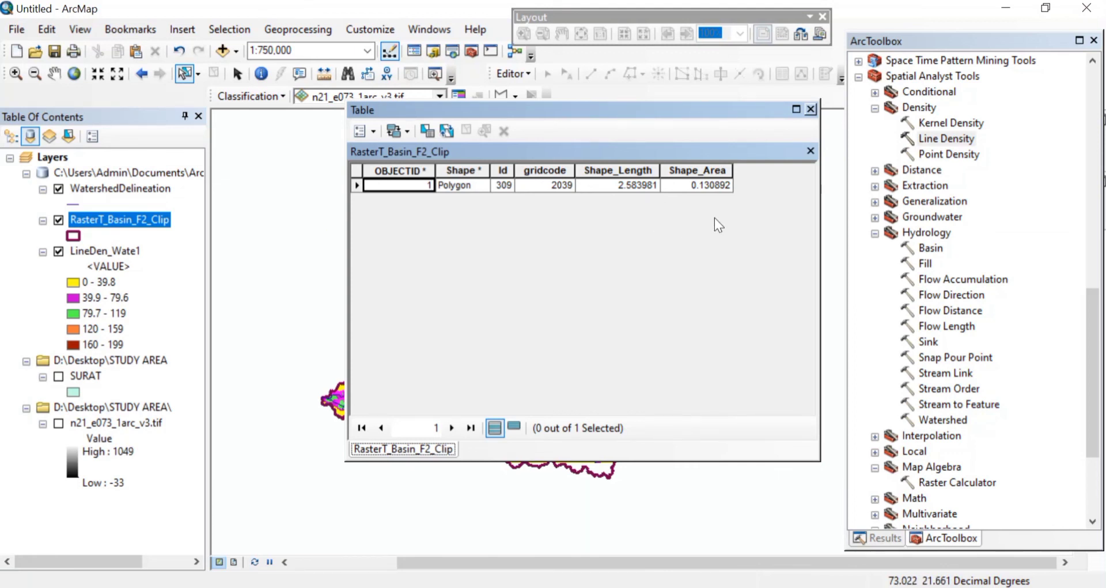
{"action": "left_click", "coordinate": [375, 132]}
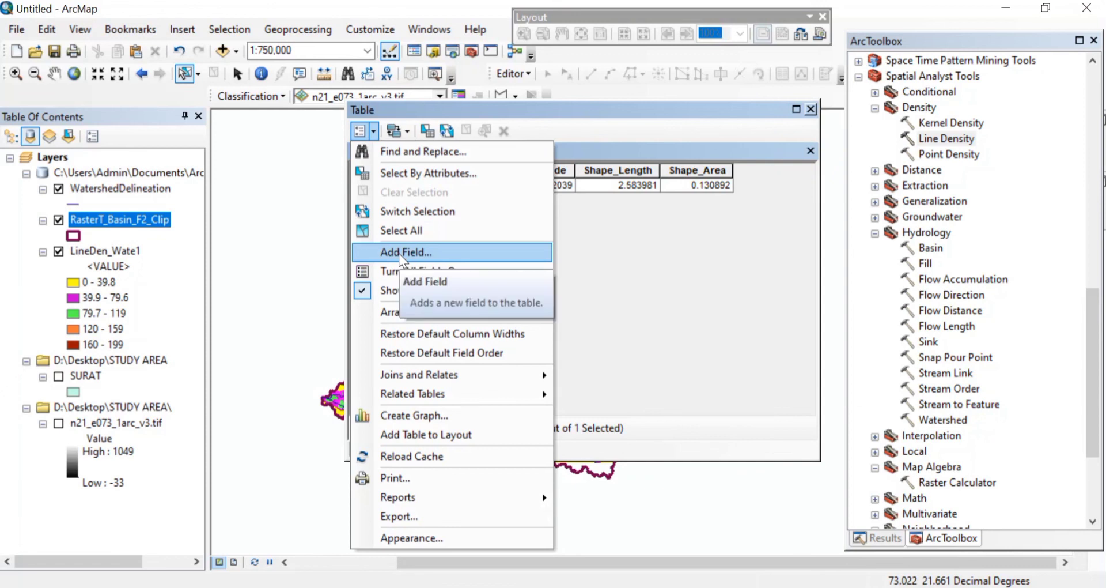
{"action": "left_click", "coordinate": [413, 251]}
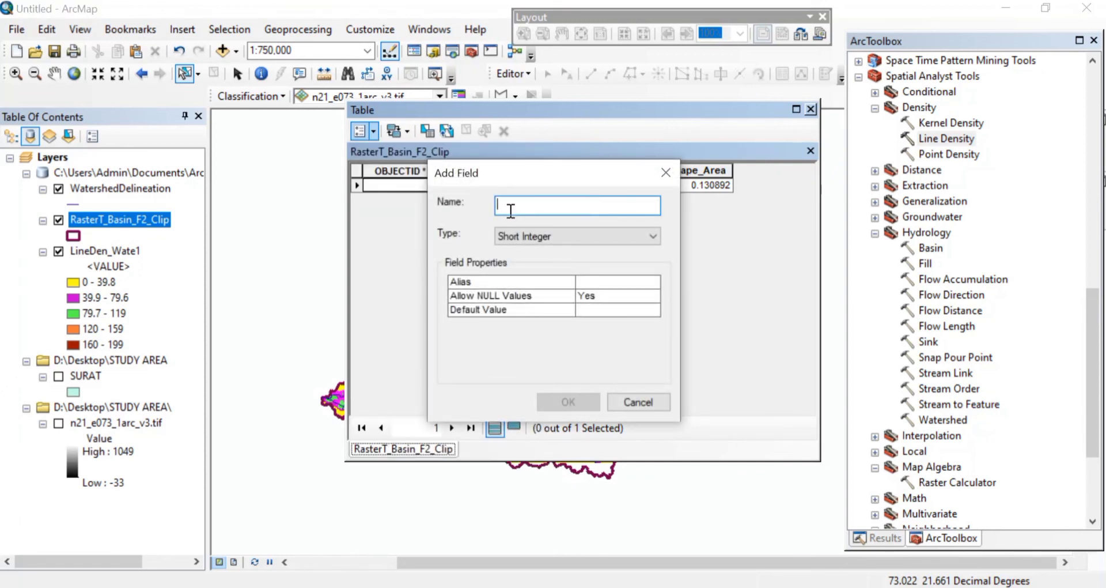
{"action": "type", "text": "St"}
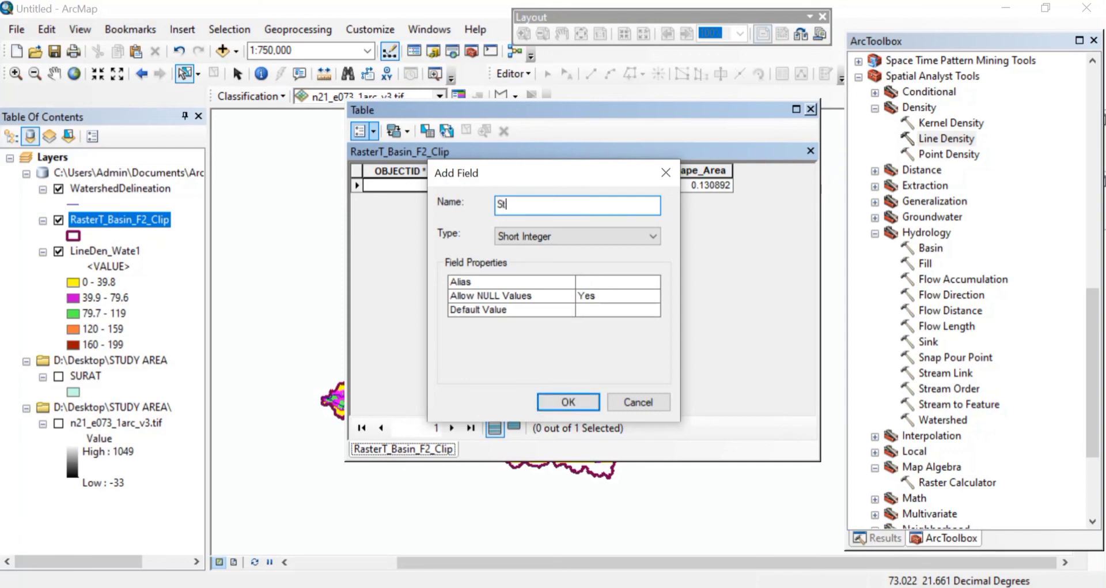
{"action": "type", "text": "reamDensity"}
{"action": "left_click", "coordinate": [513, 234]}
{"action": "left_click", "coordinate": [524, 276]}
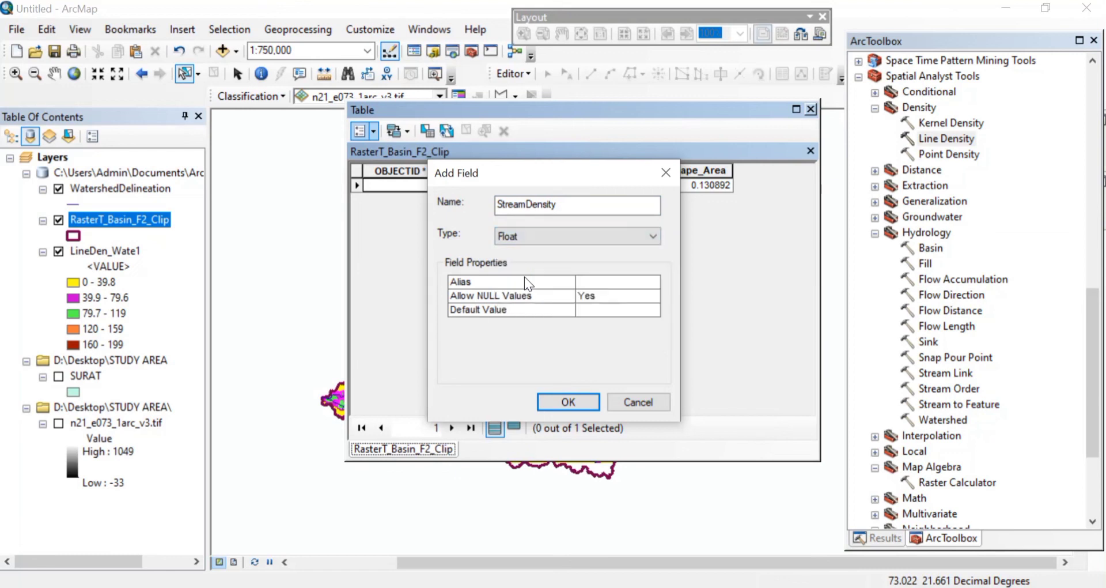
{"action": "left_click", "coordinate": [571, 403]}
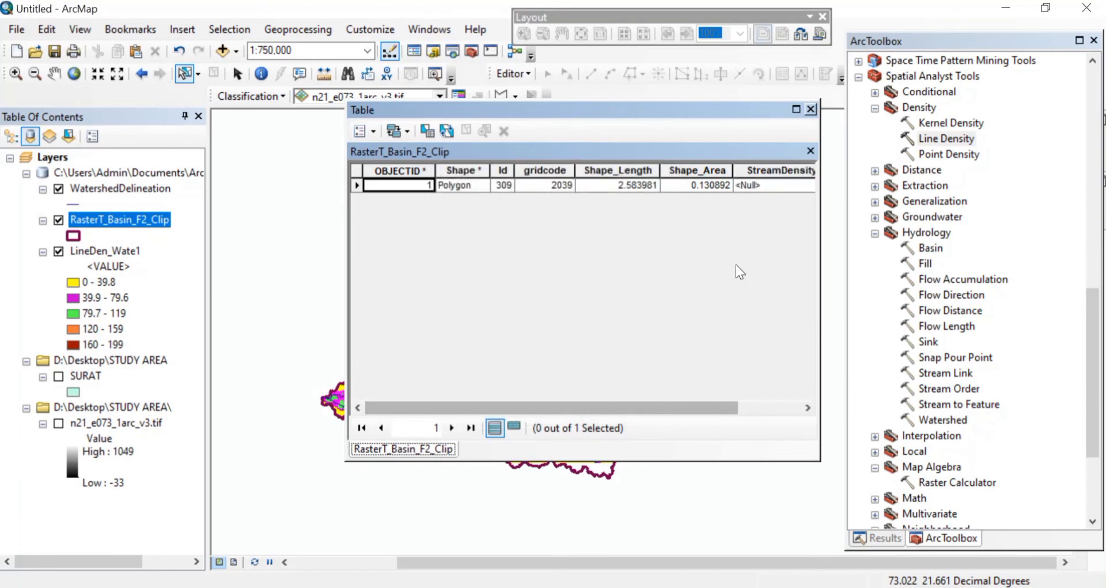
- Calculate the StreamDensity field as 5.673265 / [Shape_Area] with the Field Calculator and close the table
{"action": "right_click", "coordinate": [783, 172]}
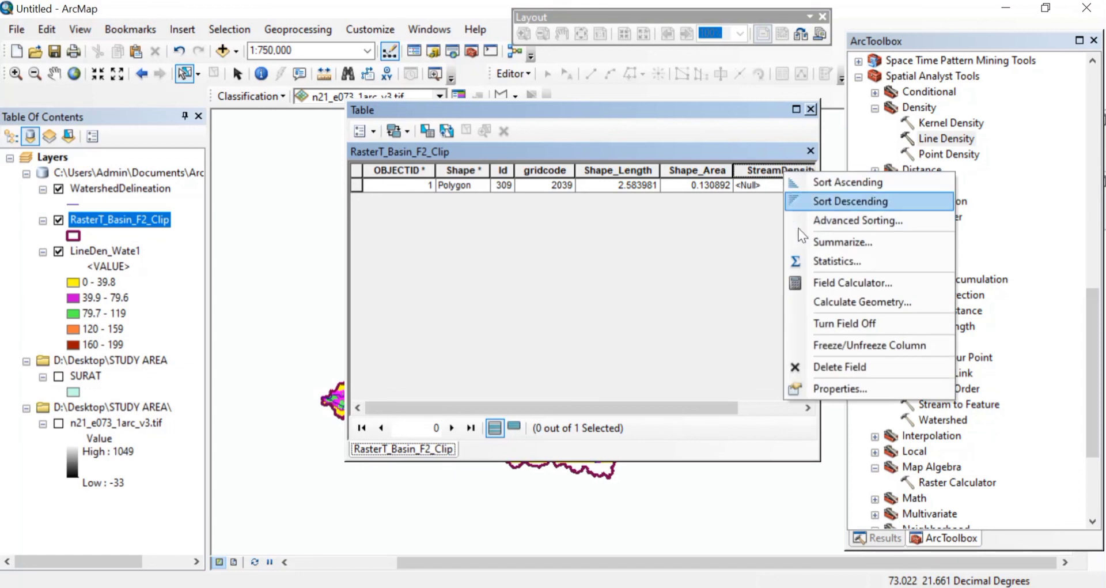
{"action": "left_click", "coordinate": [829, 287]}
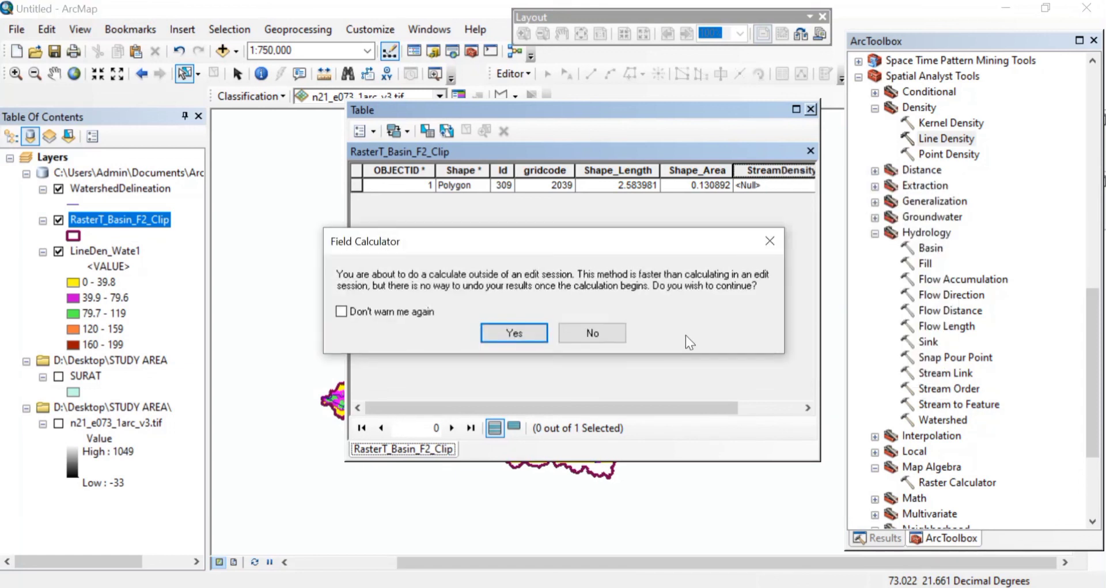
{"action": "left_click", "coordinate": [516, 330]}
{"action": "left_click", "coordinate": [404, 332]}
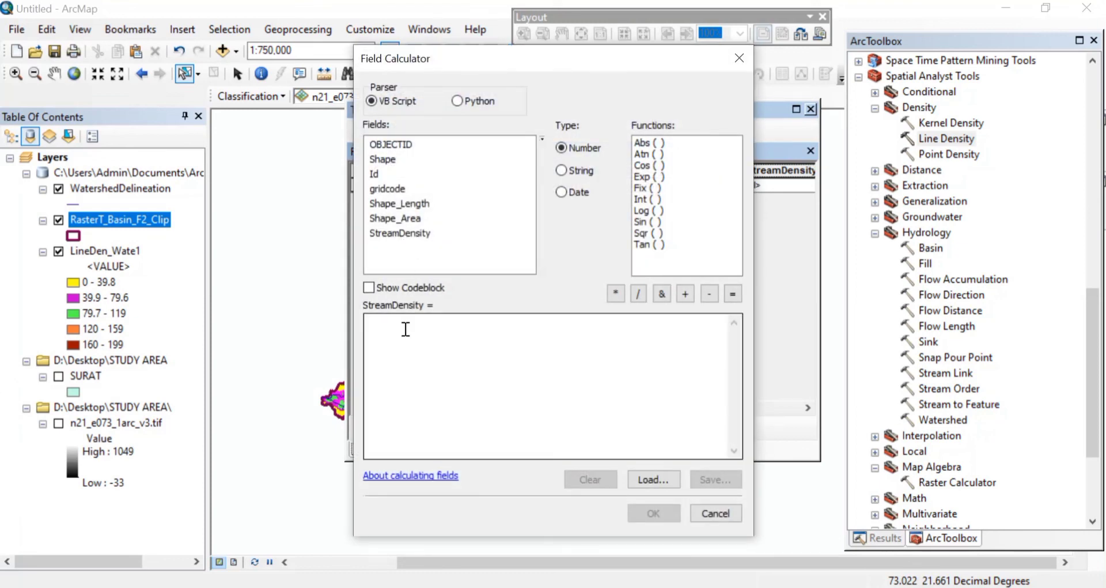
{"action": "key", "text": "ctrl+v"}
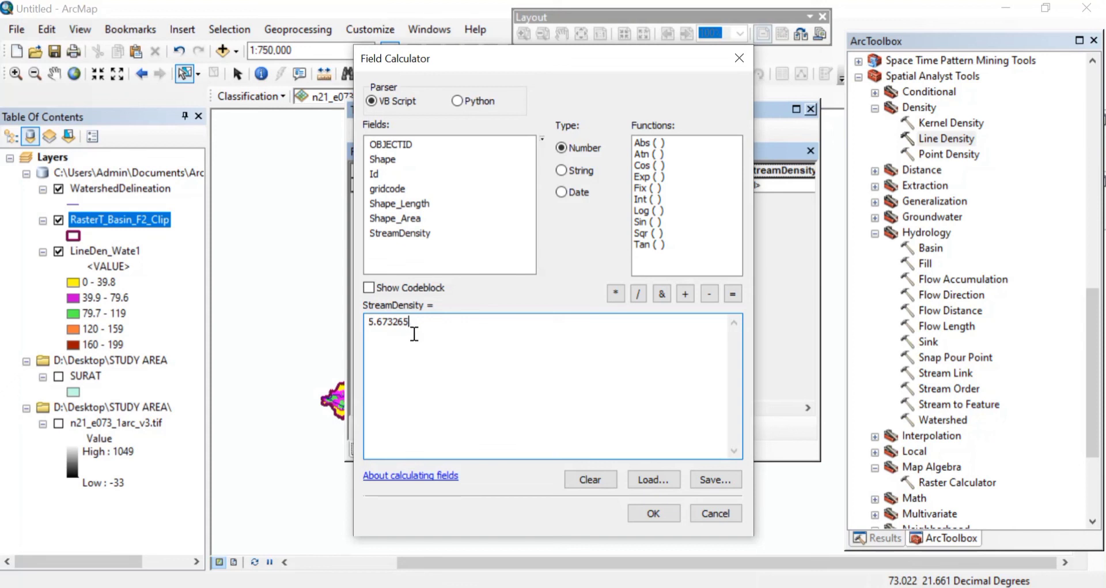
{"action": "left_click", "coordinate": [638, 294]}
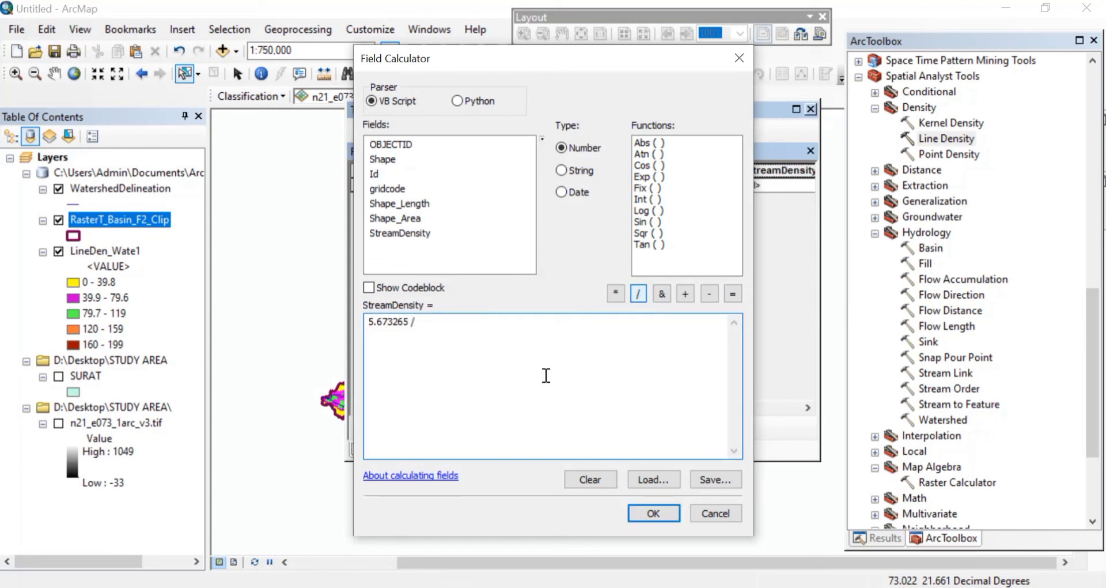
{"action": "double_click", "coordinate": [393, 219]}
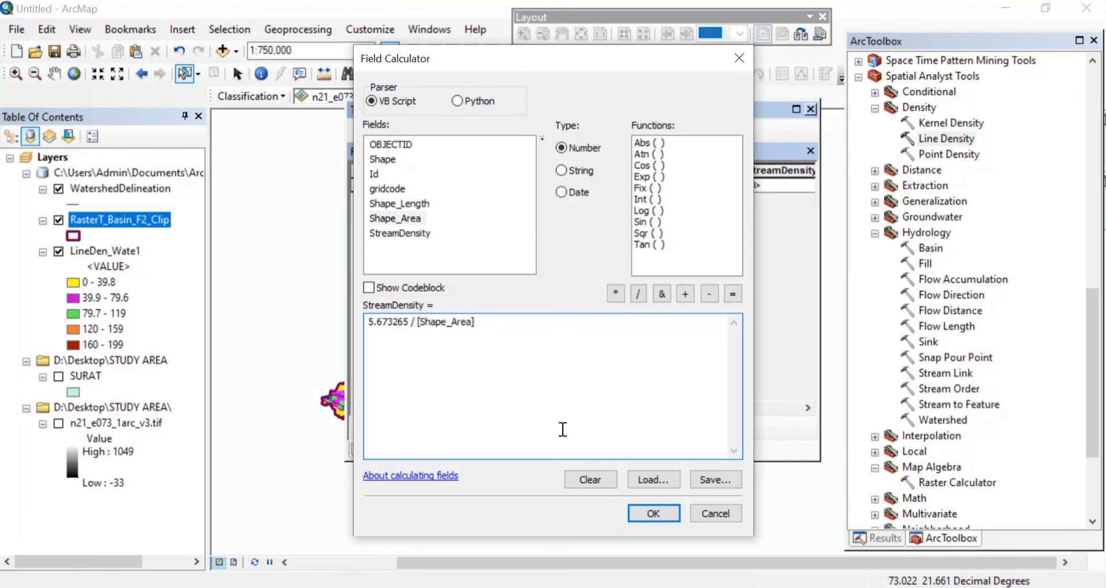
{"action": "left_click", "coordinate": [645, 513]}
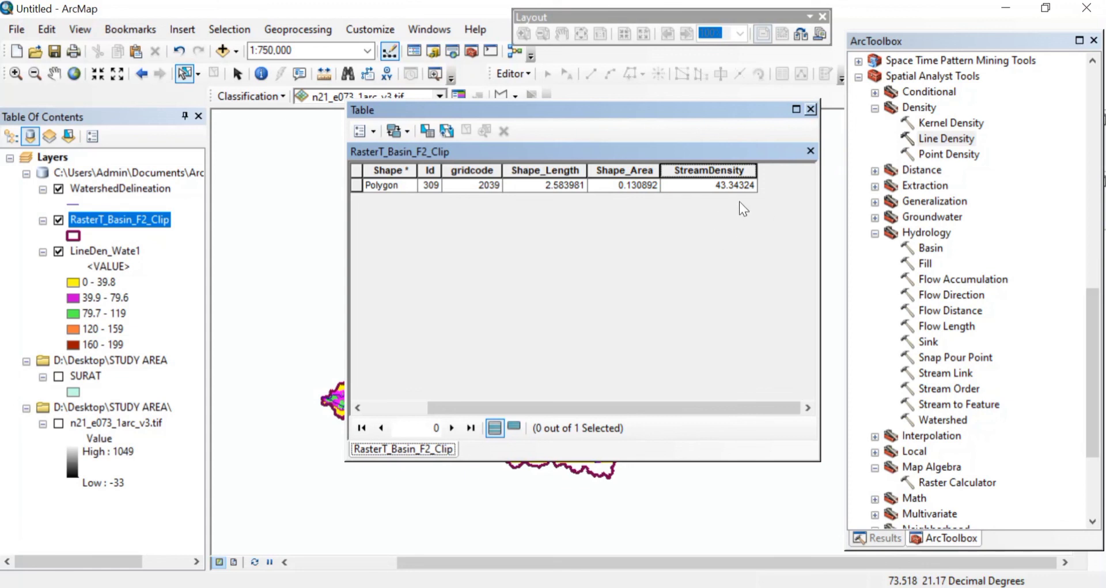
{"action": "left_click", "coordinate": [811, 109]}
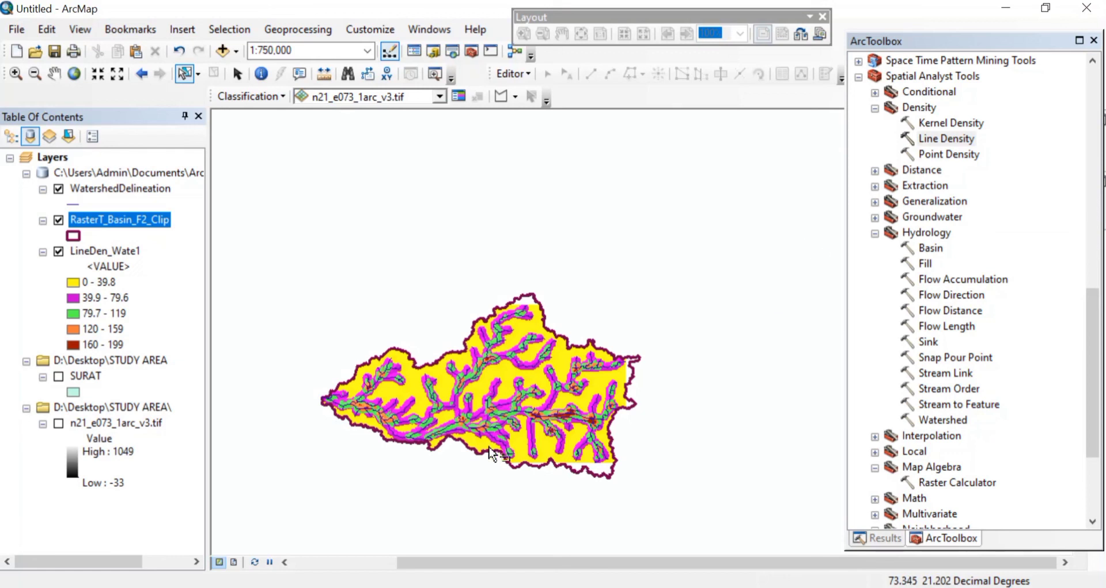
{"action": "left_click", "coordinate": [58, 77]}
{"action": "left_click_drag", "start_coordinate": [519, 422], "coordinate": [547, 348]}
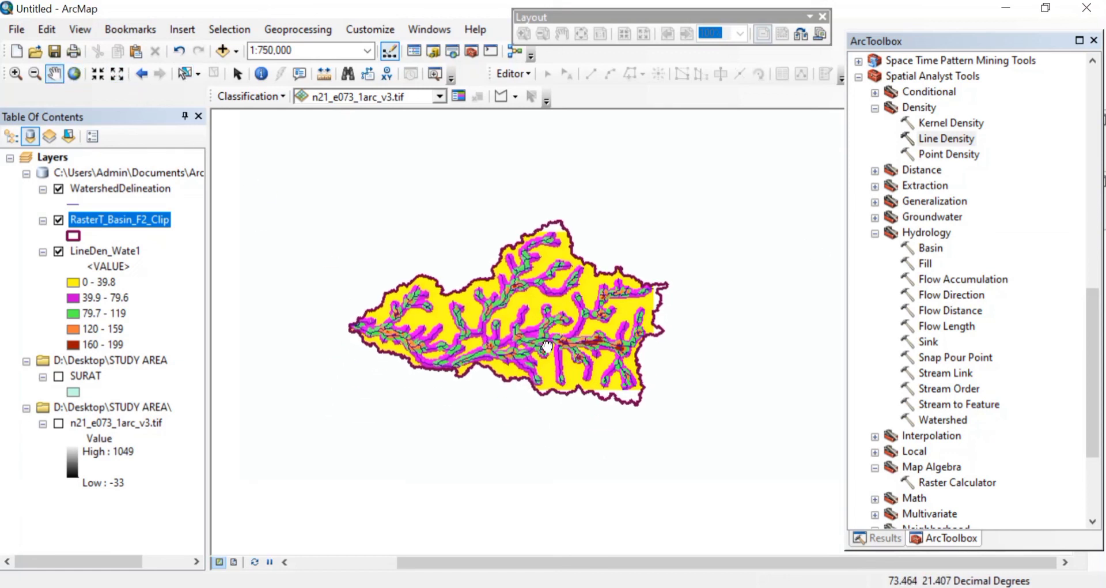